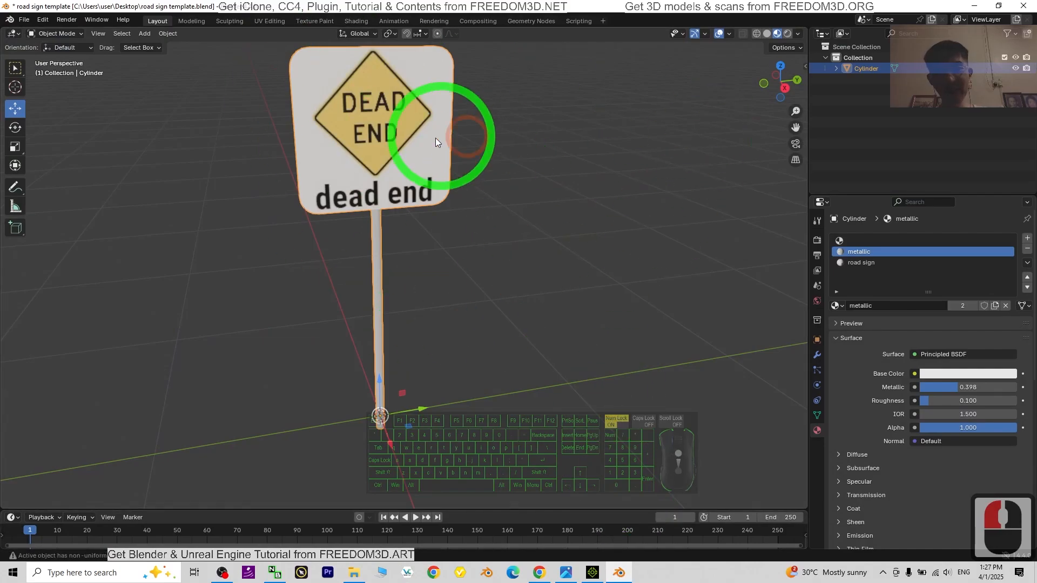
Step: Switch to iClone and inspect the finished dead end road sign model from several angles
click(973, 5)
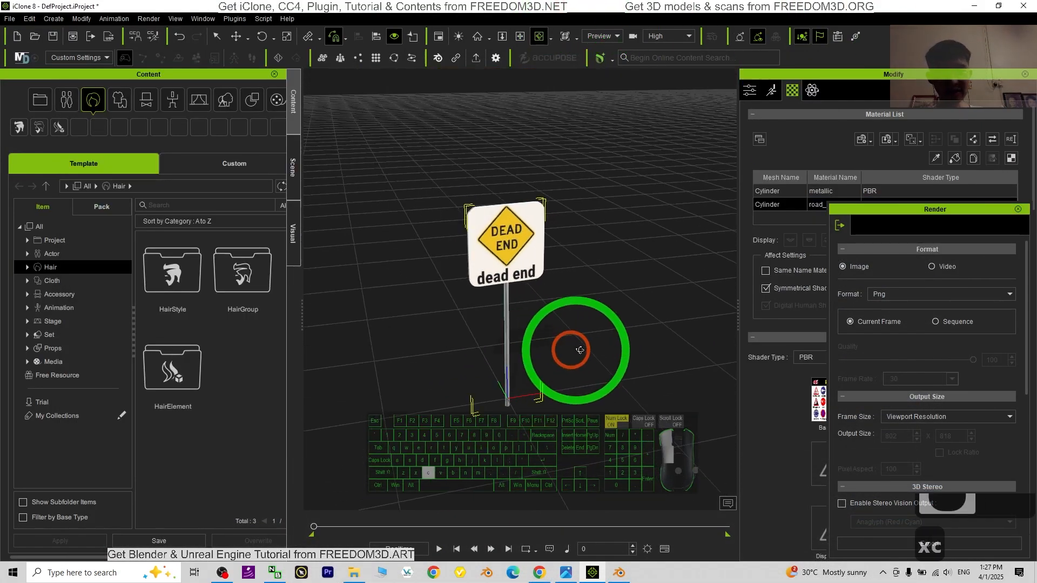
scroll(489, 291, up, 7)
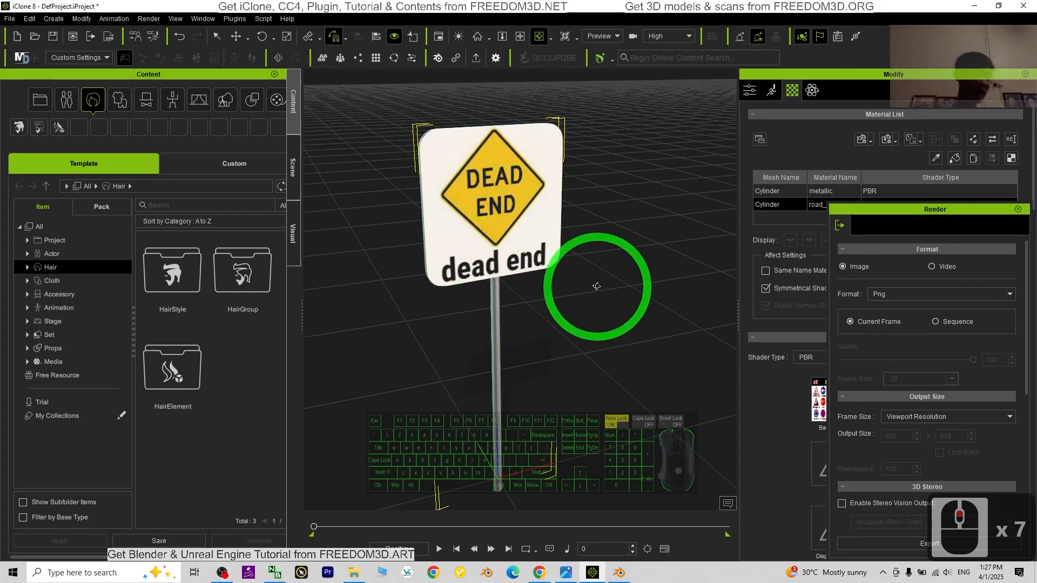
key(x)
drag(583, 329, 256, 329)
key(c)
key(x)
key(c)
key(c)
drag(428, 349, 662, 331)
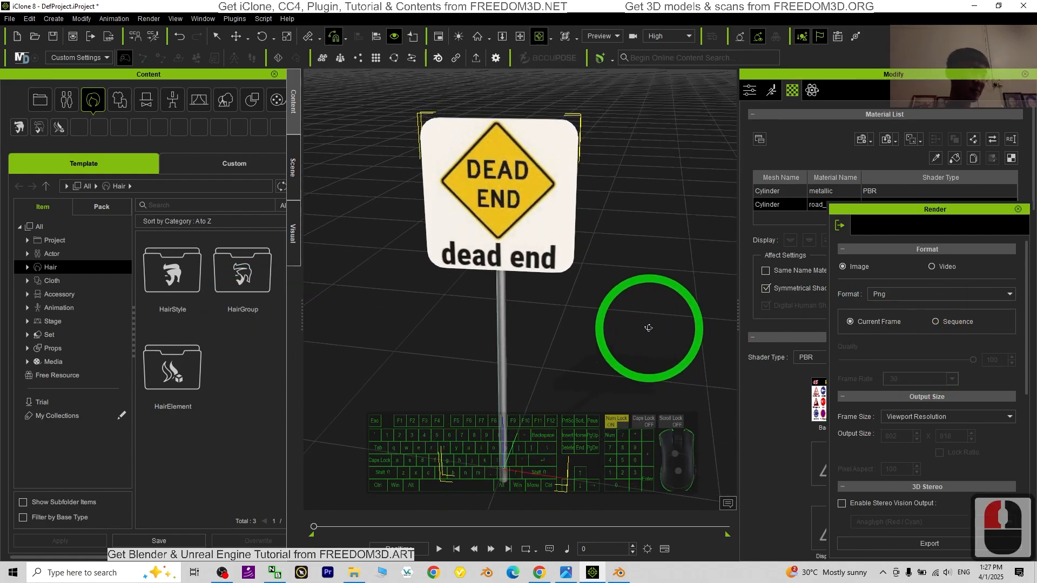
drag(533, 311, 562, 331)
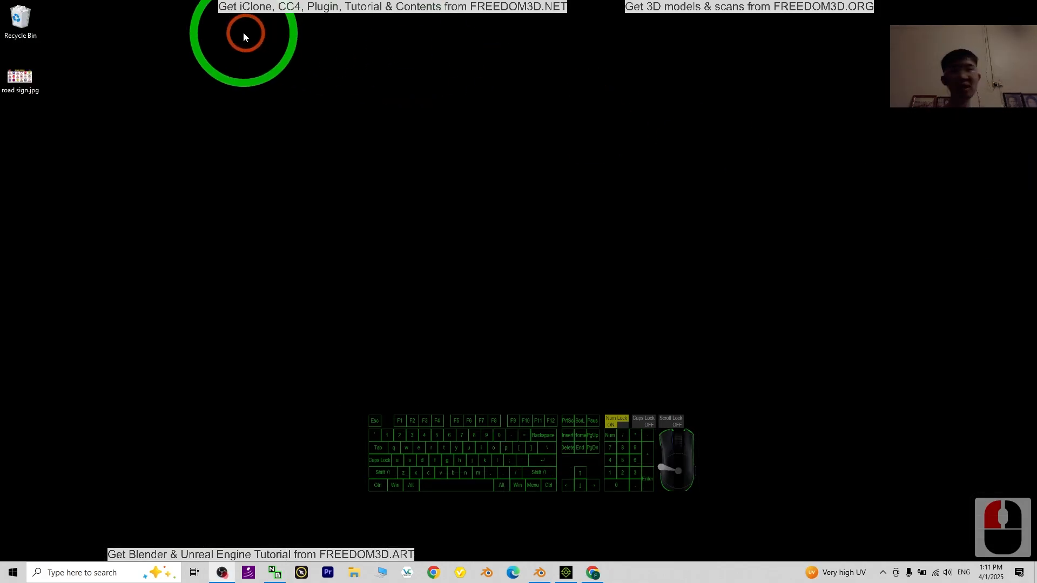
Step: View road sign.jpg from the desktop and its source image in the browser, then close both
click(19, 81)
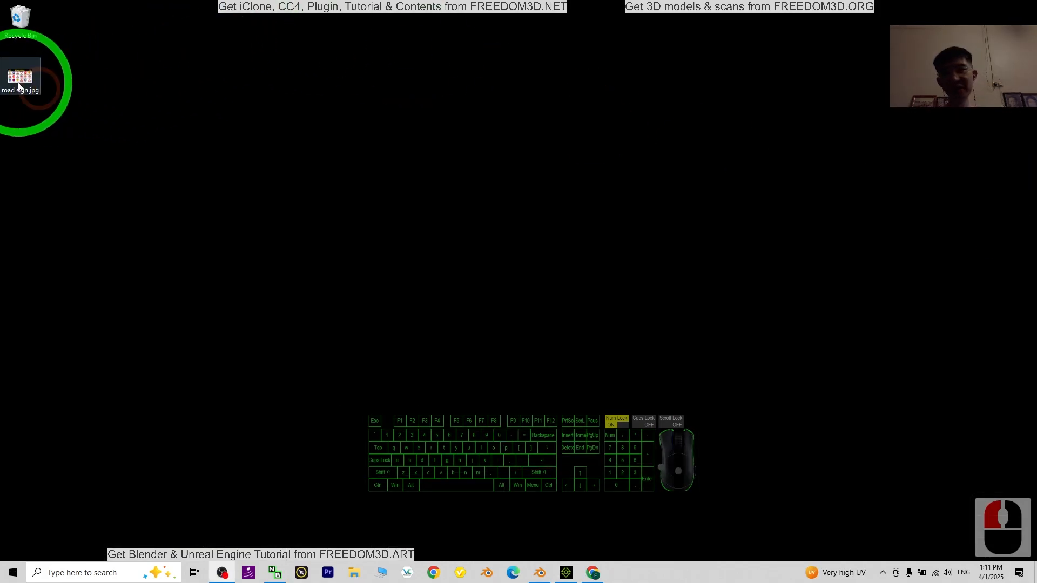
double_click(18, 84)
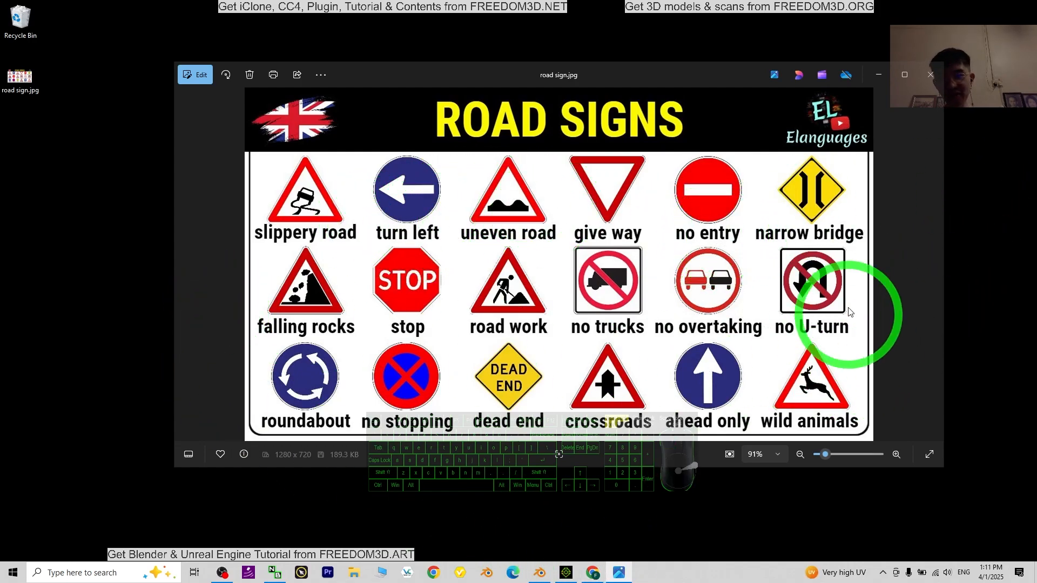
click(598, 578)
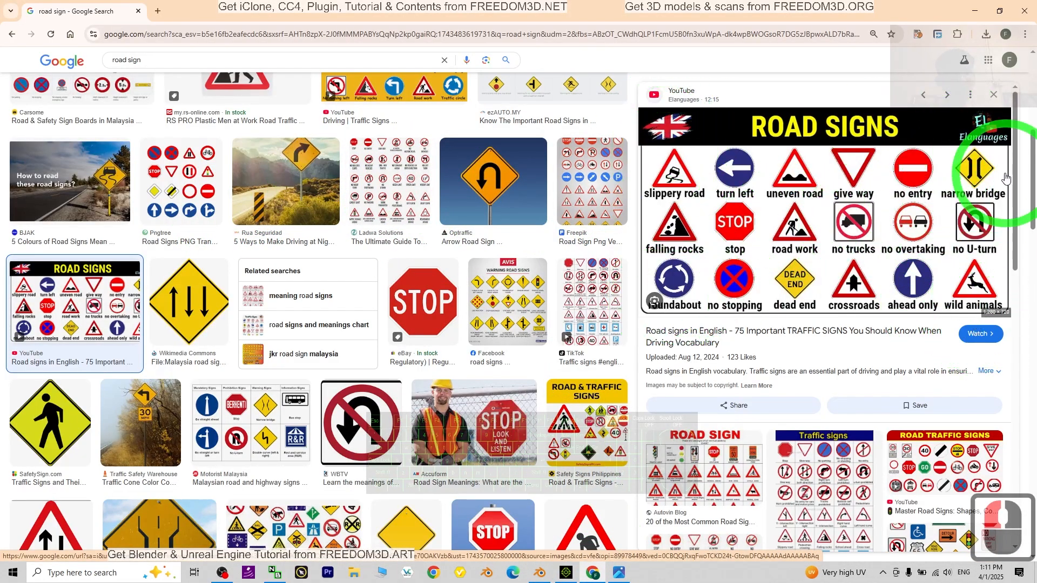
click(1021, 16)
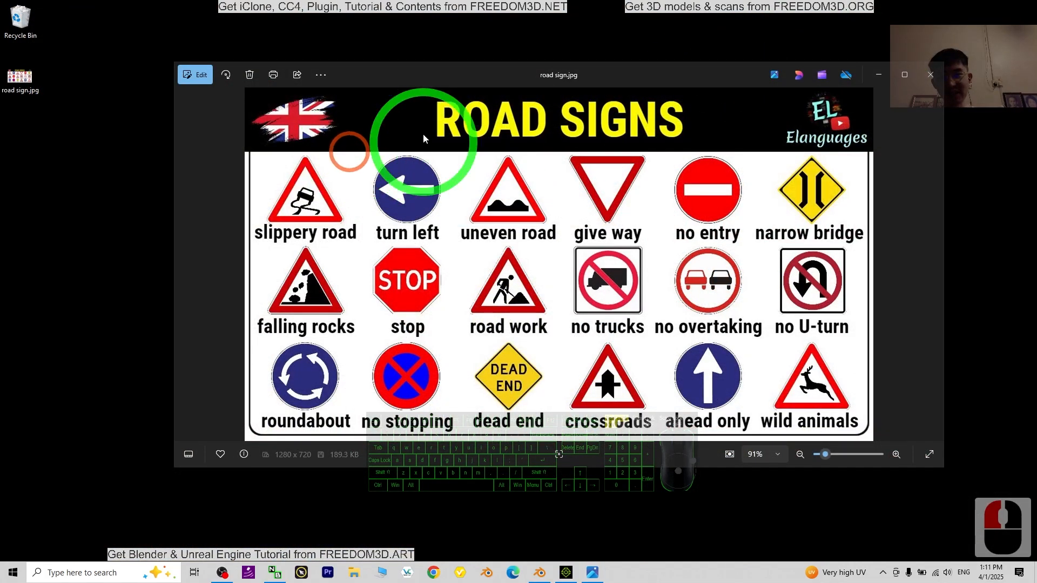
click(917, 81)
Step: Reopen road sign.jpg, examine the individual signs up close and close the image
click(21, 76)
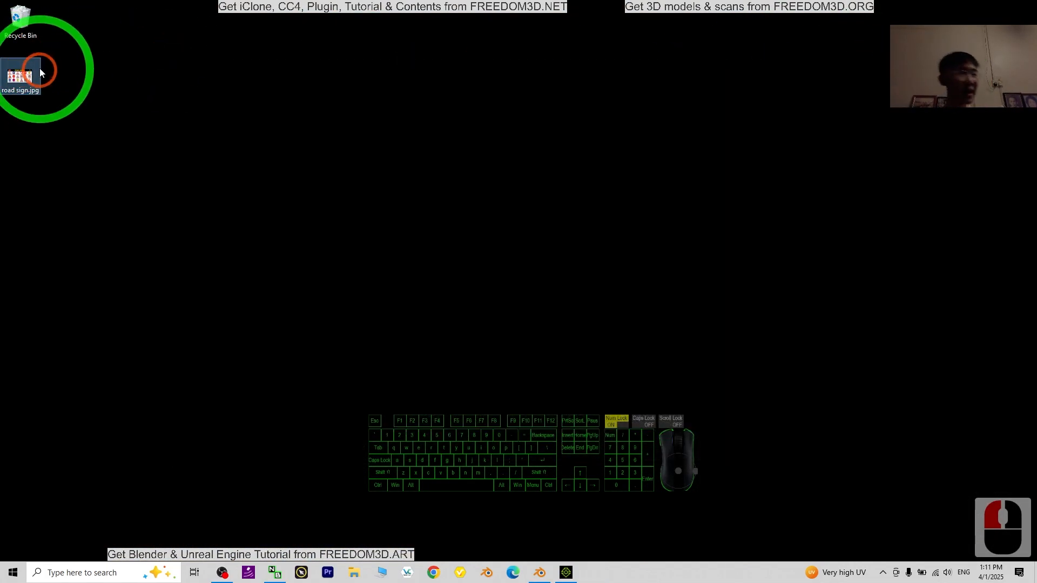
double_click(33, 71)
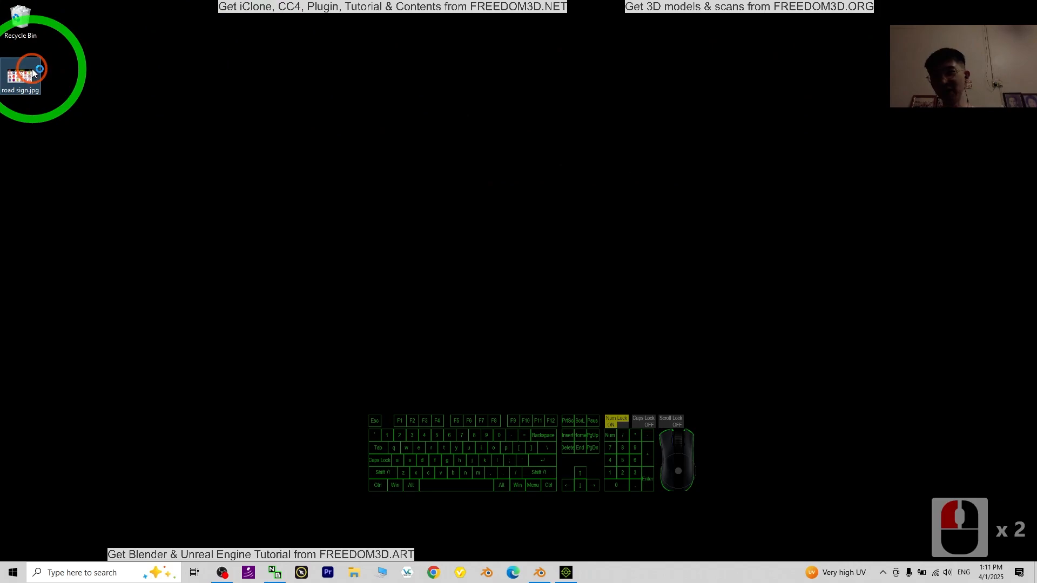
scroll(779, 255, up, 8)
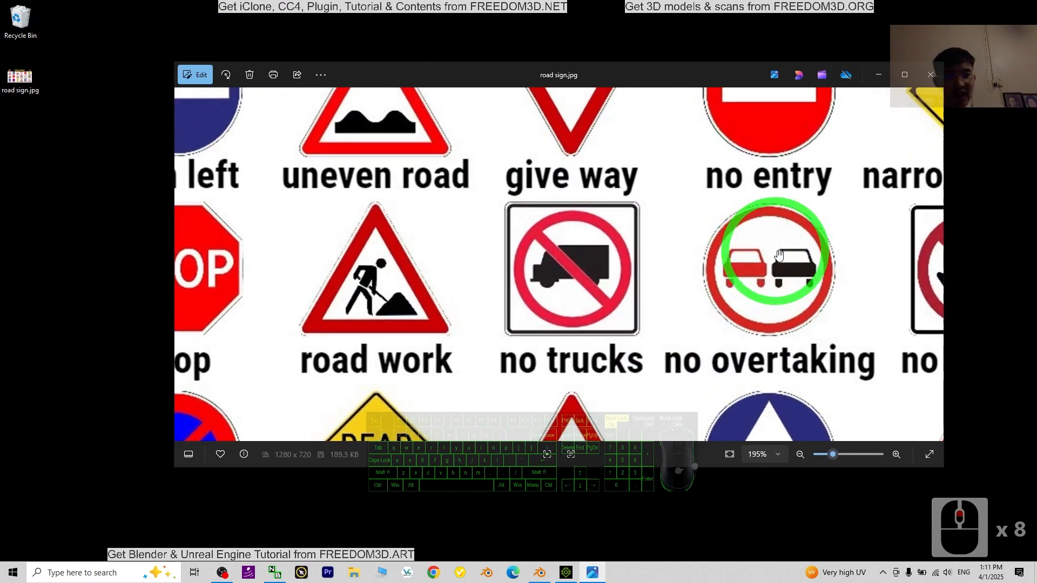
scroll(866, 113, down, 10)
click(929, 79)
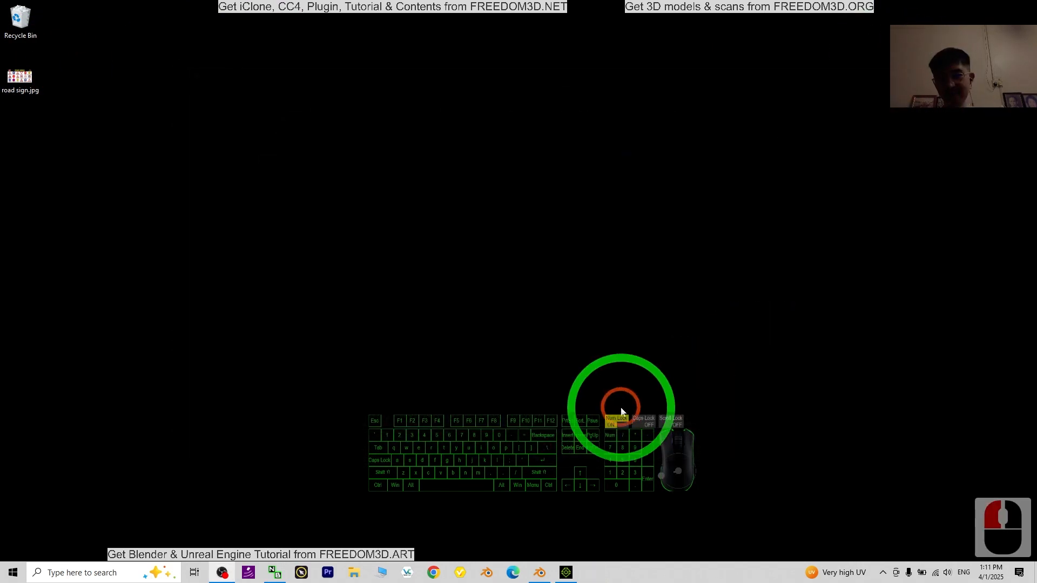
Step: Bring up Blender, look over the empty iClone project and return to Blender
click(543, 571)
click(661, 170)
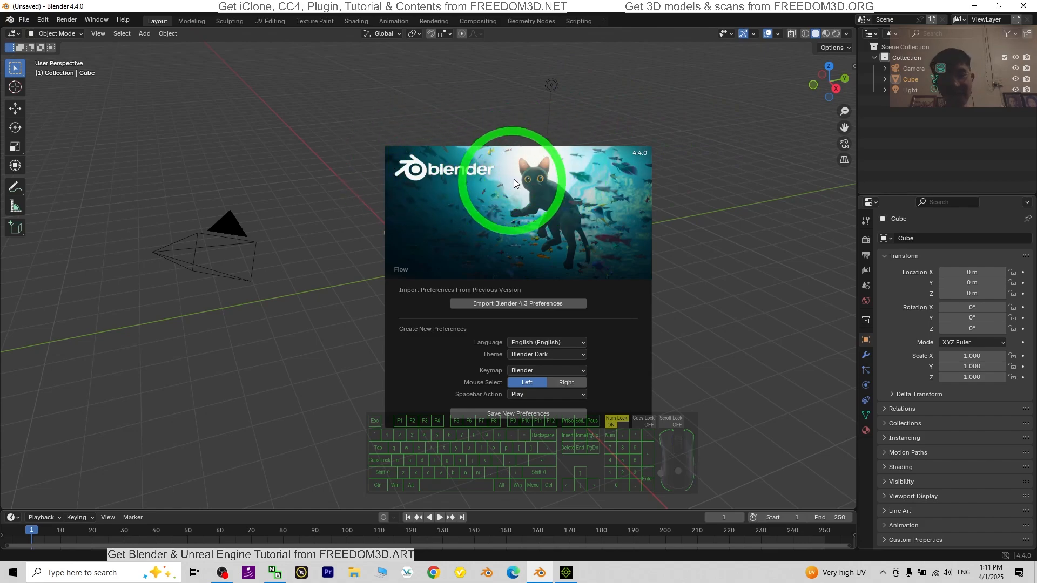
click(564, 573)
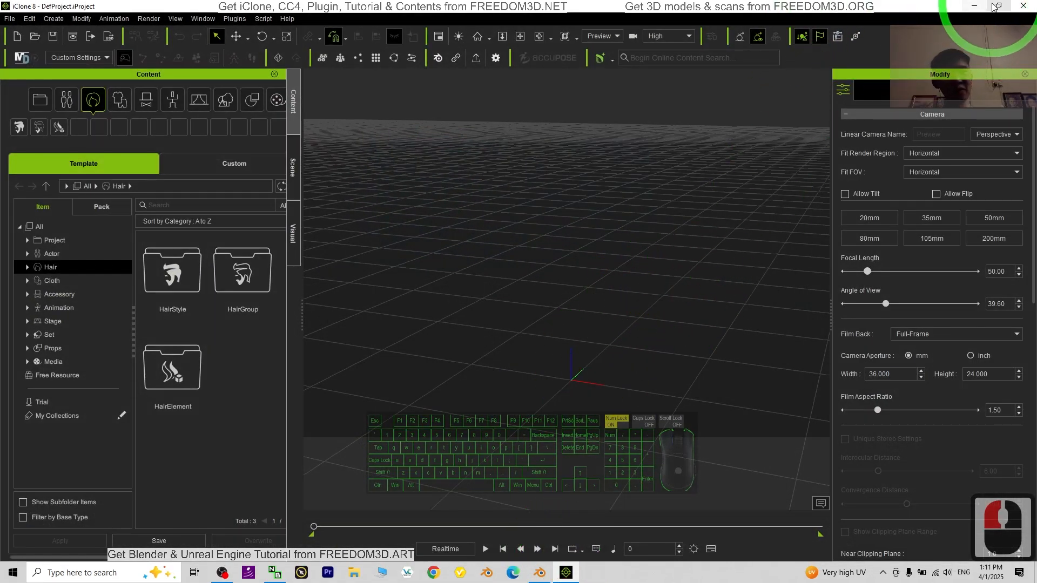
click(974, 6)
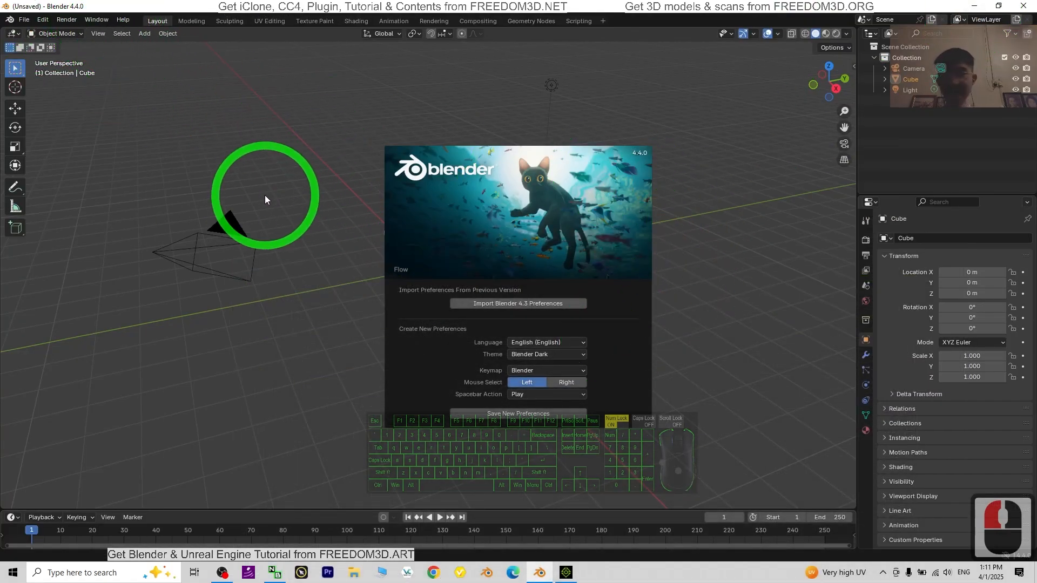
Step: Dismiss the splash screen and delete all default objects from the scene
click(297, 155)
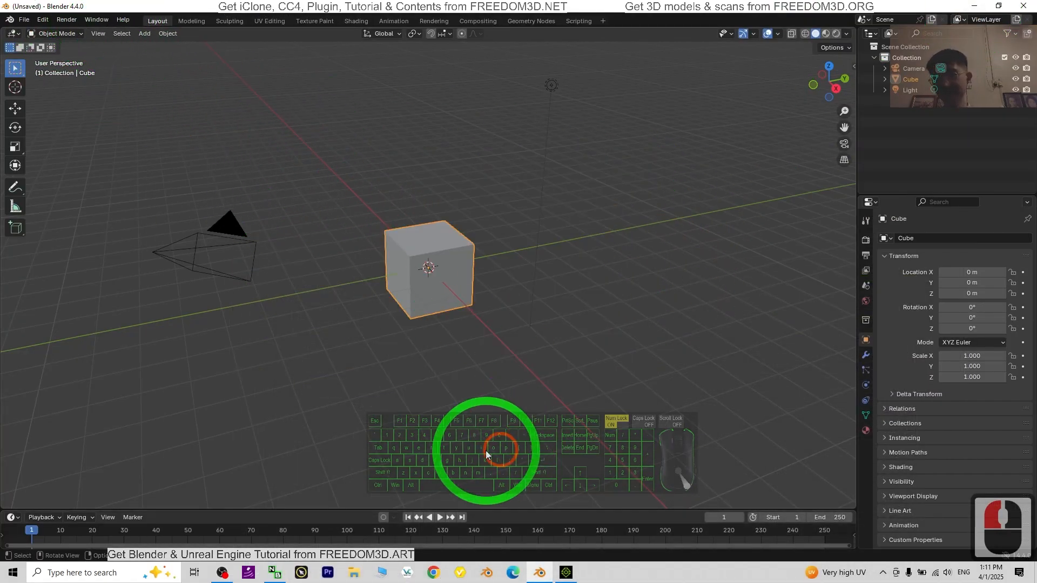
triple_click(675, 321)
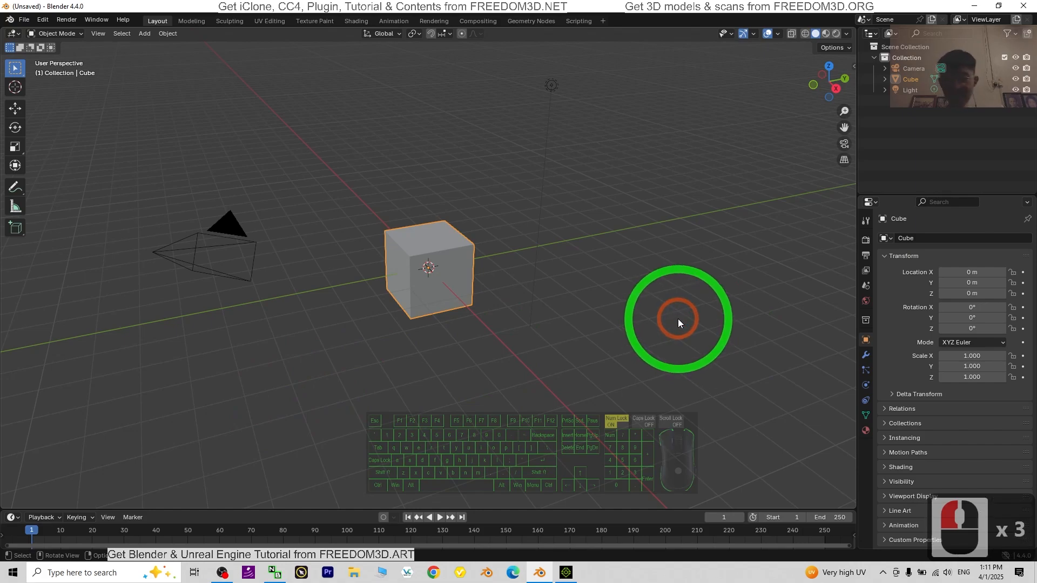
key(a)
key(Delete)
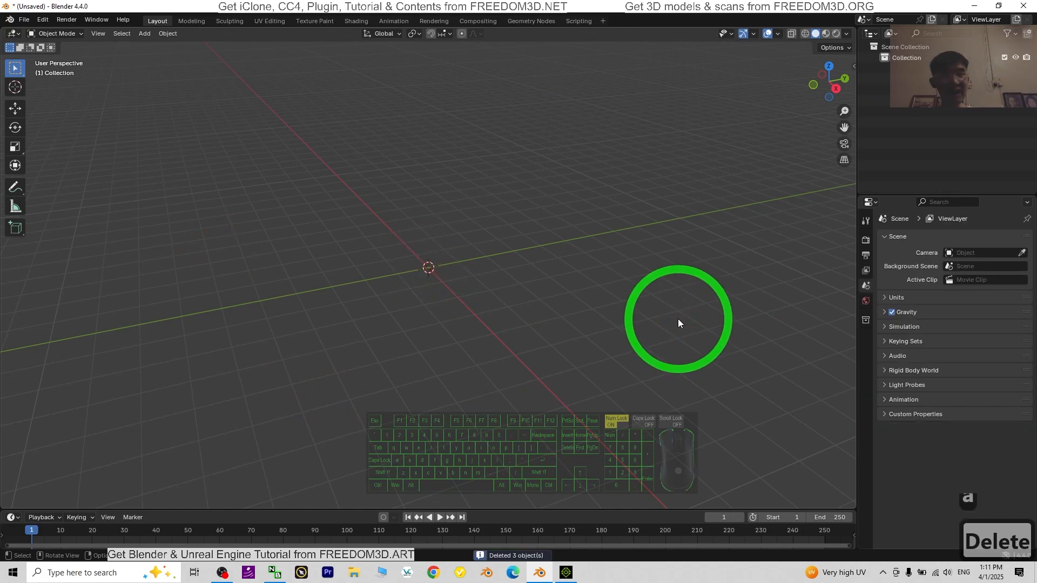
Step: Add a cube mesh at the scene origin
scroll(485, 224, up, 8)
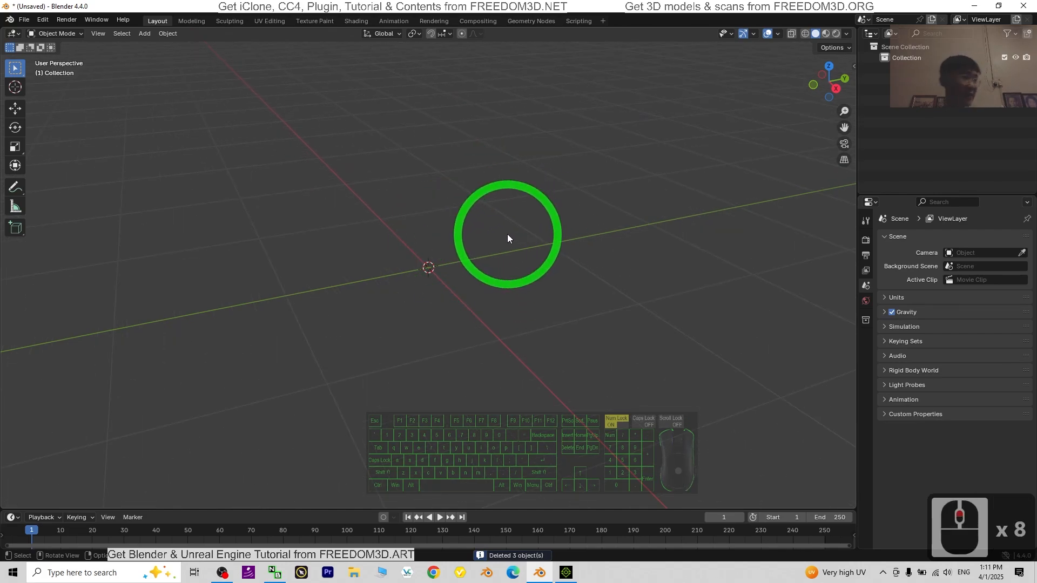
click(145, 34)
click(160, 46)
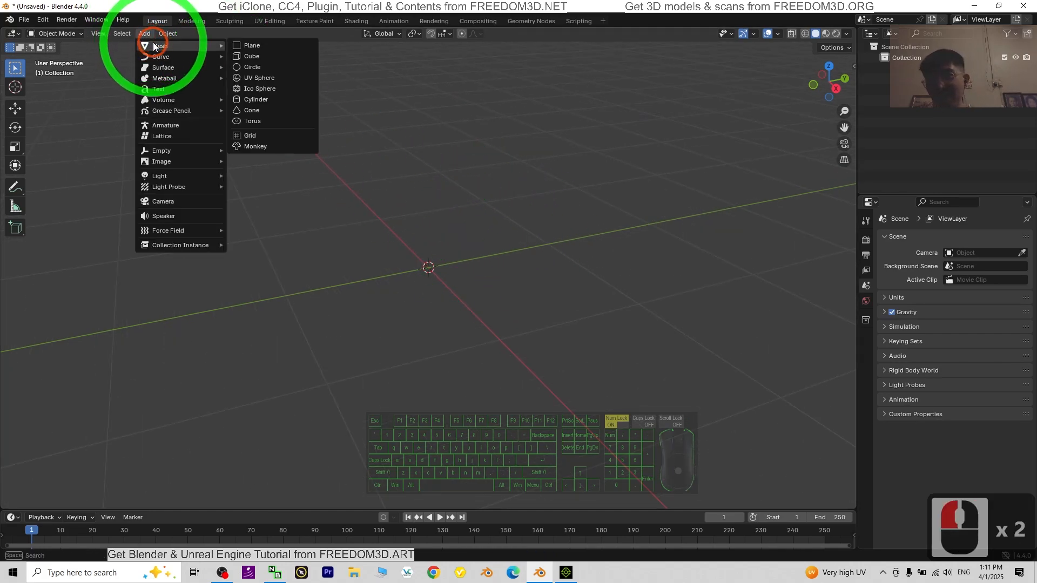
click(252, 56)
scroll(576, 216, down, 4)
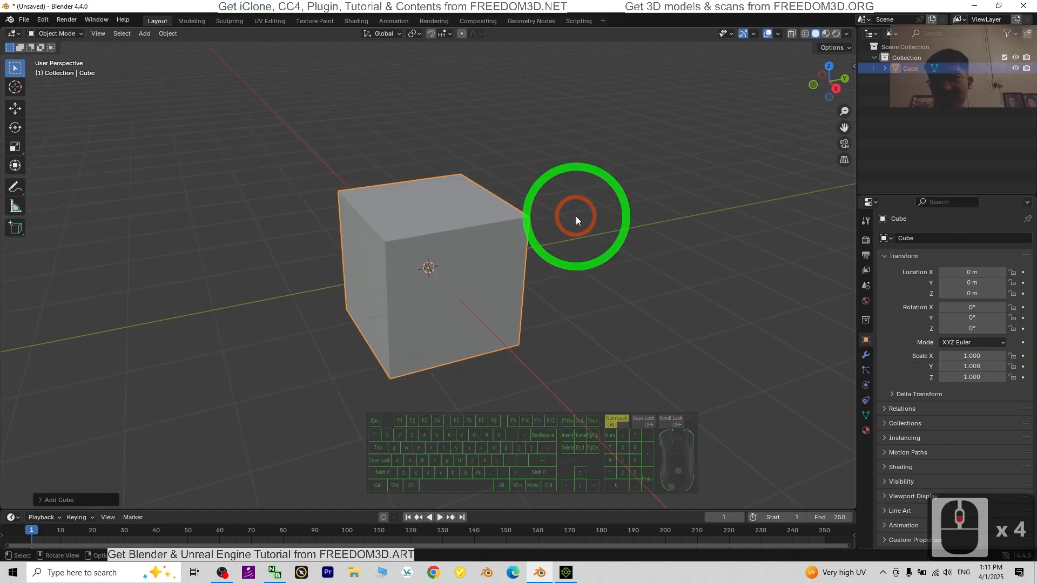
click(493, 251)
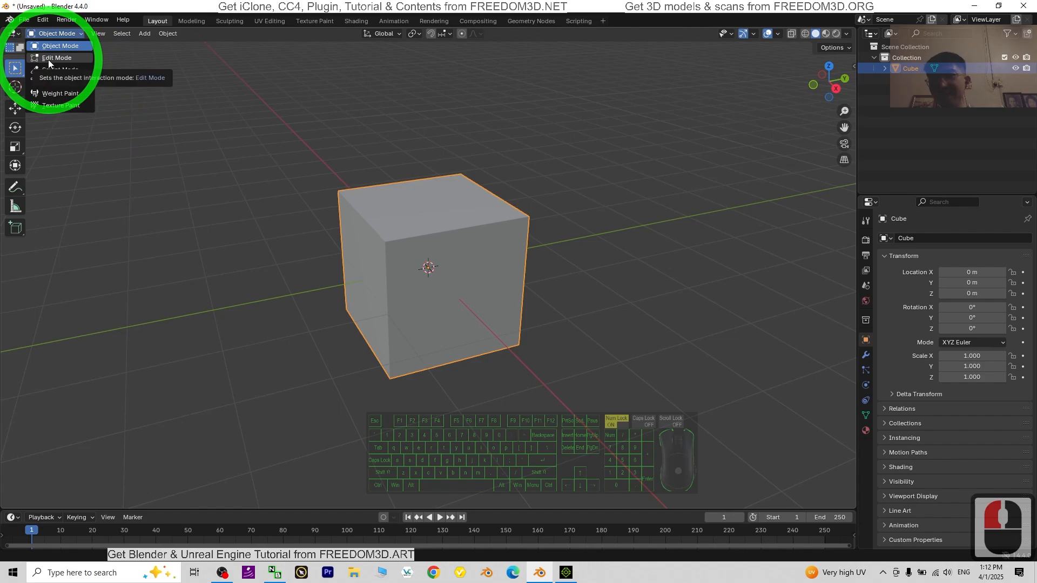
click(47, 59)
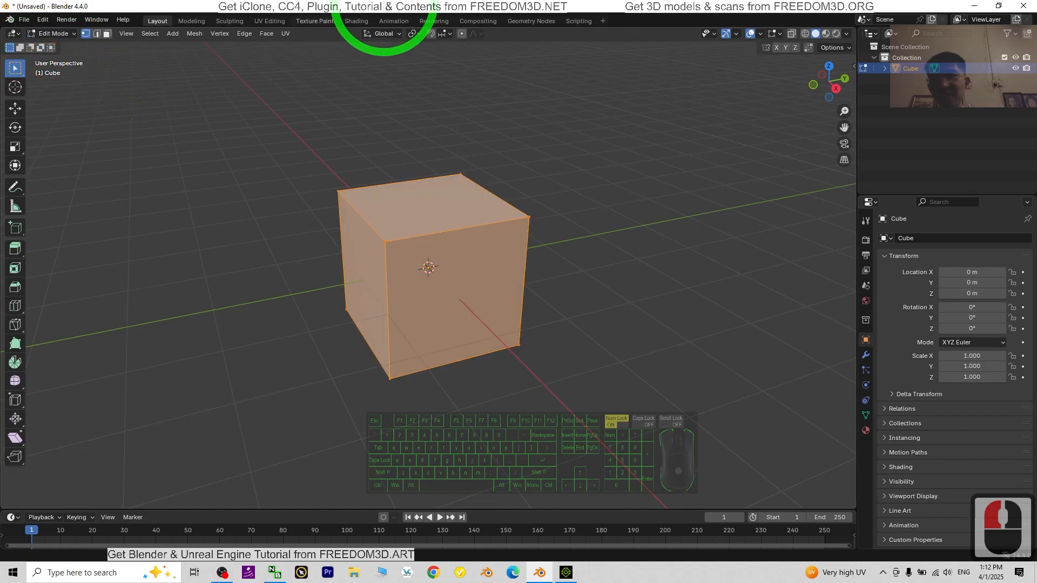
double_click(385, 6)
click(265, 88)
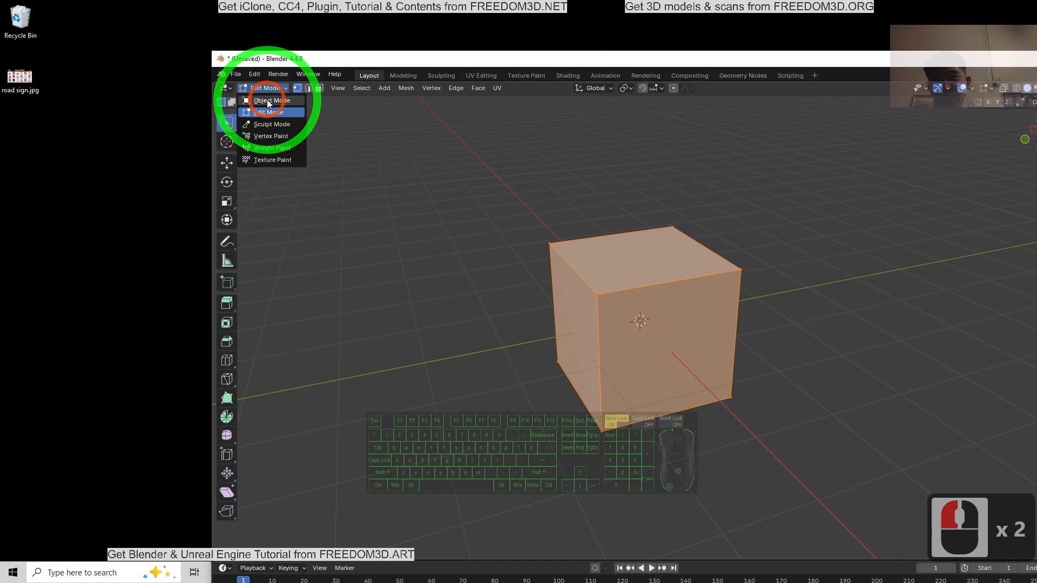
click(267, 100)
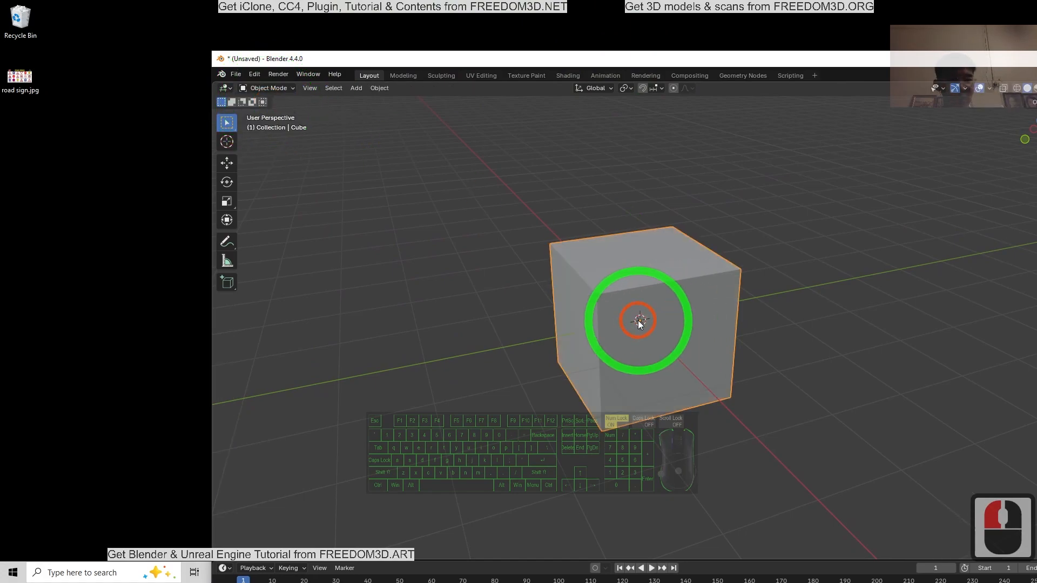
Step: Open road sign.jpg from the desktop, review the sign shapes and close the image
click(571, 303)
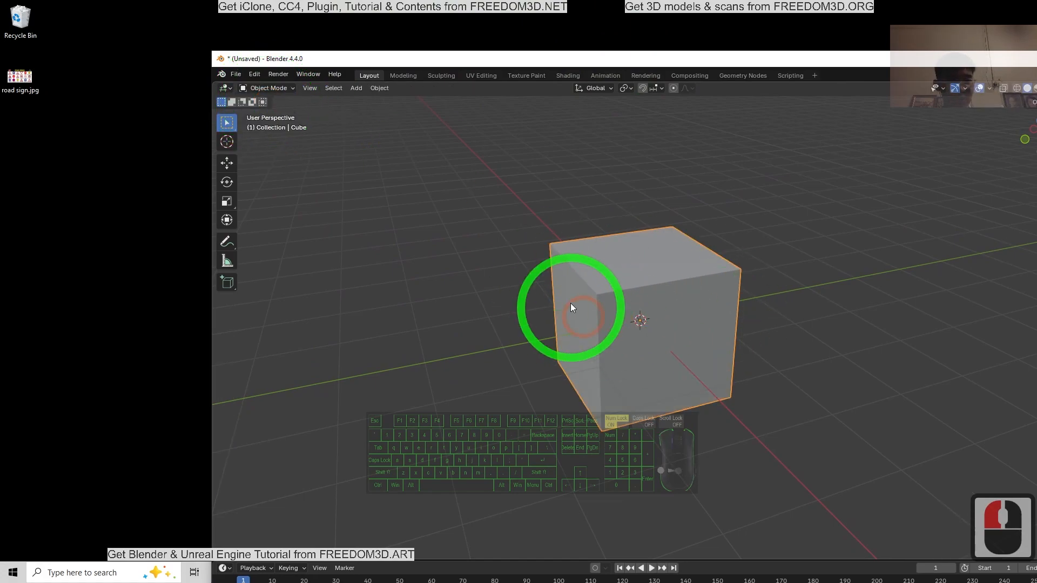
double_click(33, 81)
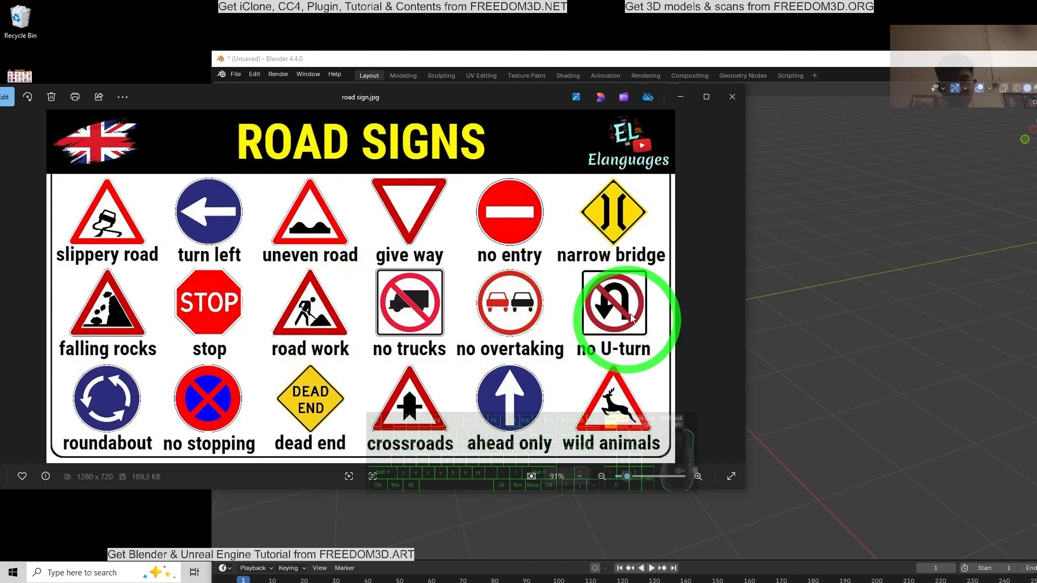
click(732, 97)
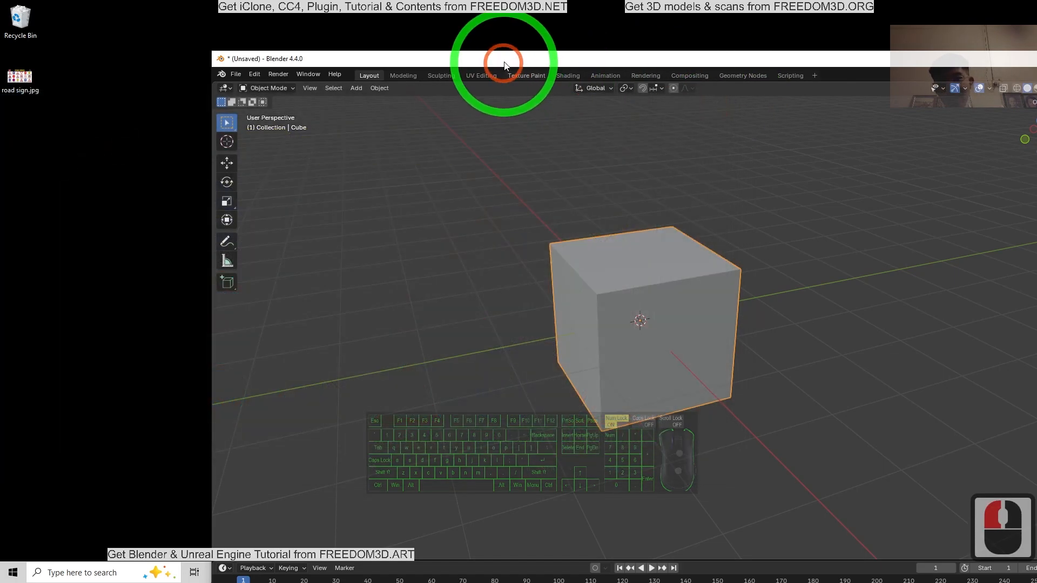
Step: Put the cube into Edit Mode and maximize the Blender window
click(279, 88)
click(268, 112)
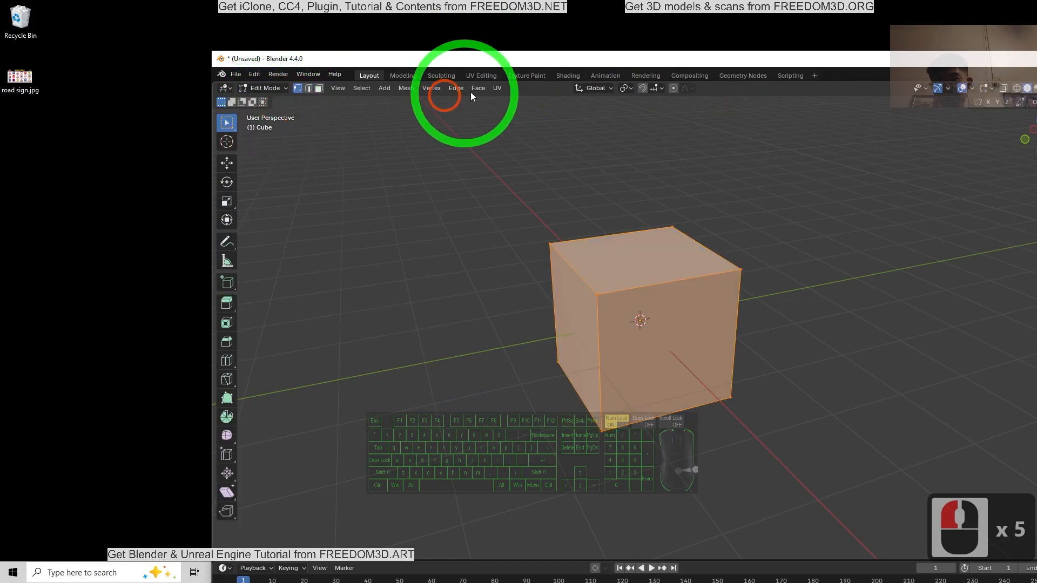
double_click(497, 64)
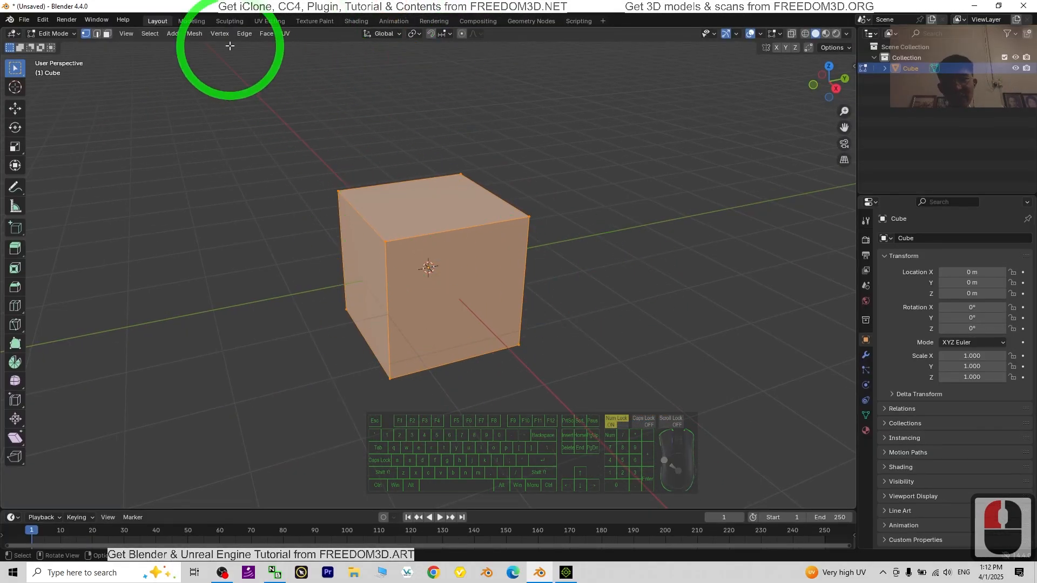
Step: Enable face selection and select the cube's two opposite side faces along the X axis
scroll(621, 229, up, 3)
scroll(510, 394, down, 3)
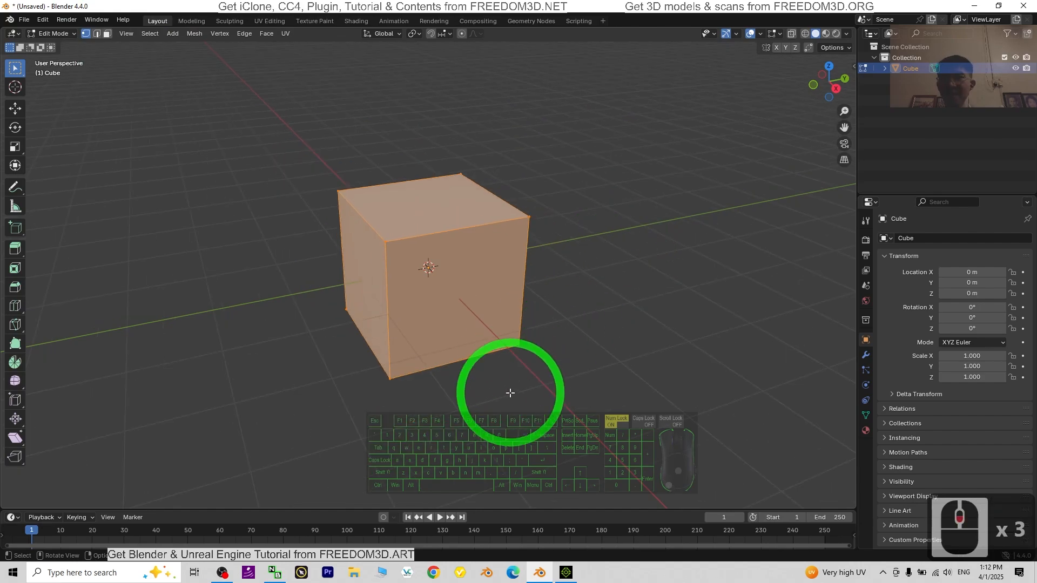
middle_drag(510, 393, 135, 65)
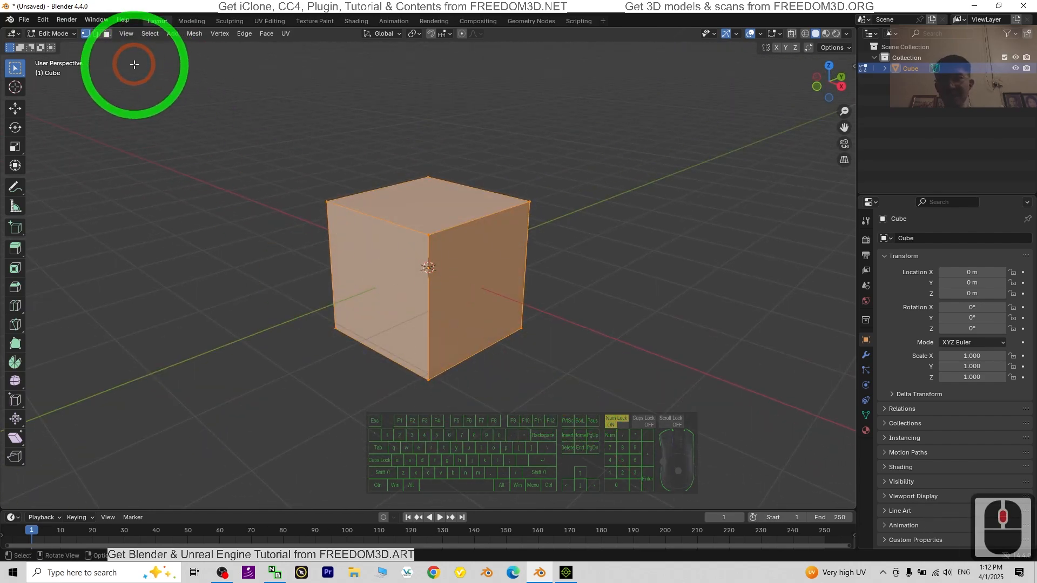
click(107, 34)
click(480, 260)
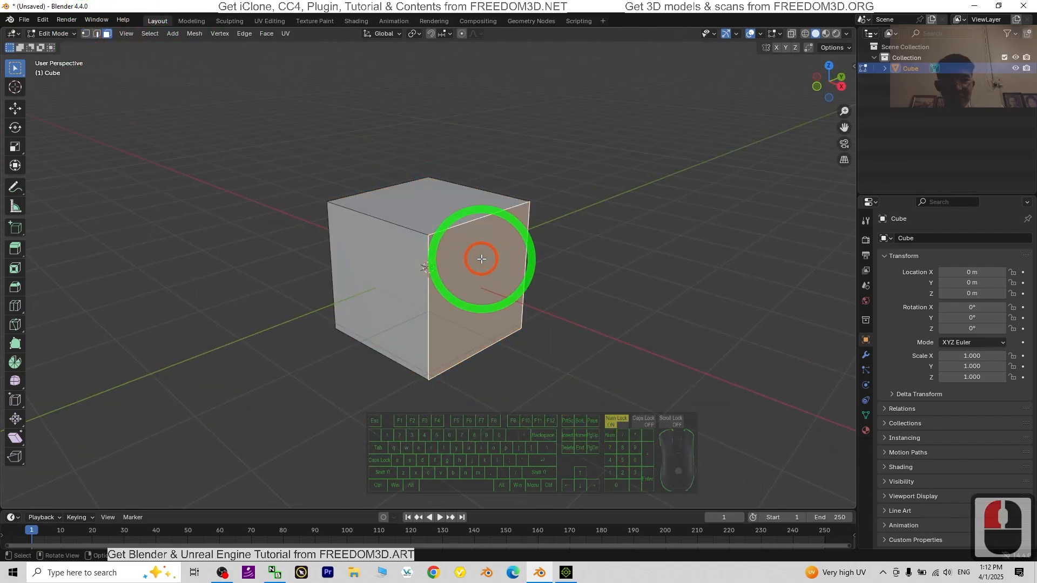
middle_drag(254, 326, 416, 266)
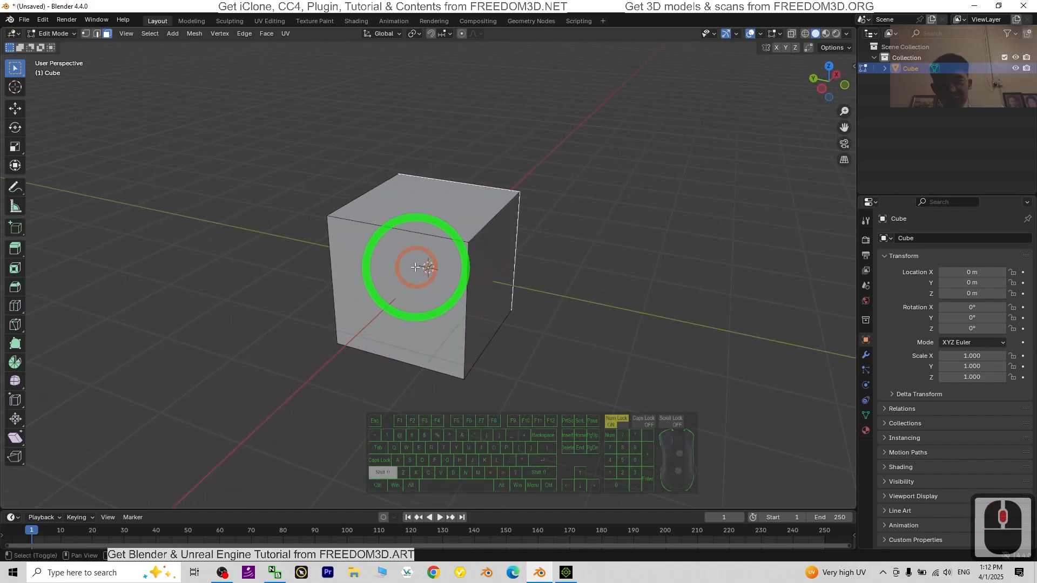
shift+click(393, 261)
middle_drag(657, 260, 534, 274)
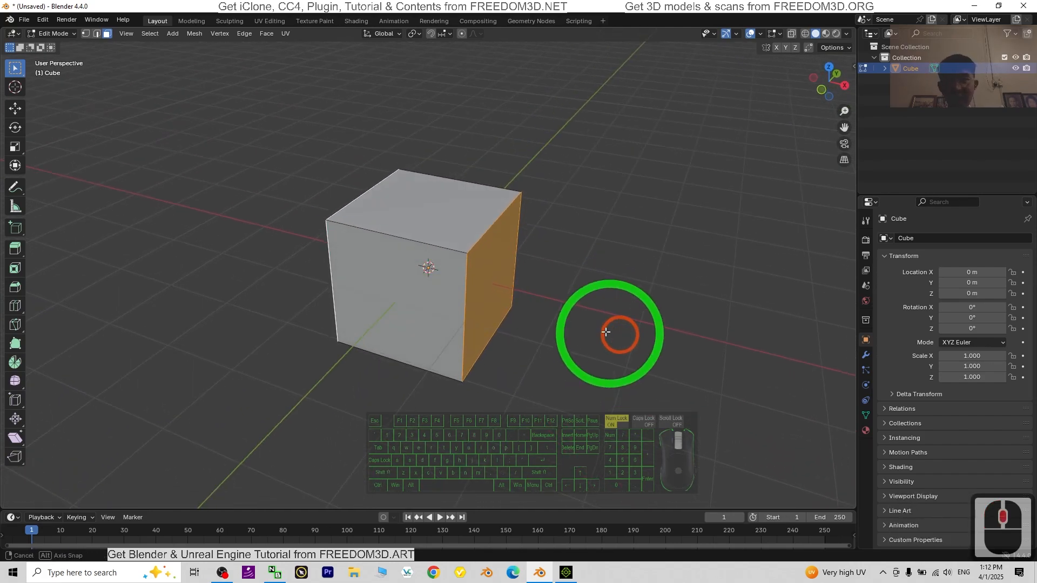
Step: Scale the two selected faces inward along the X axis to flatten the cube into a thin sign panel
middle_drag(614, 336, 351, 279)
click(15, 147)
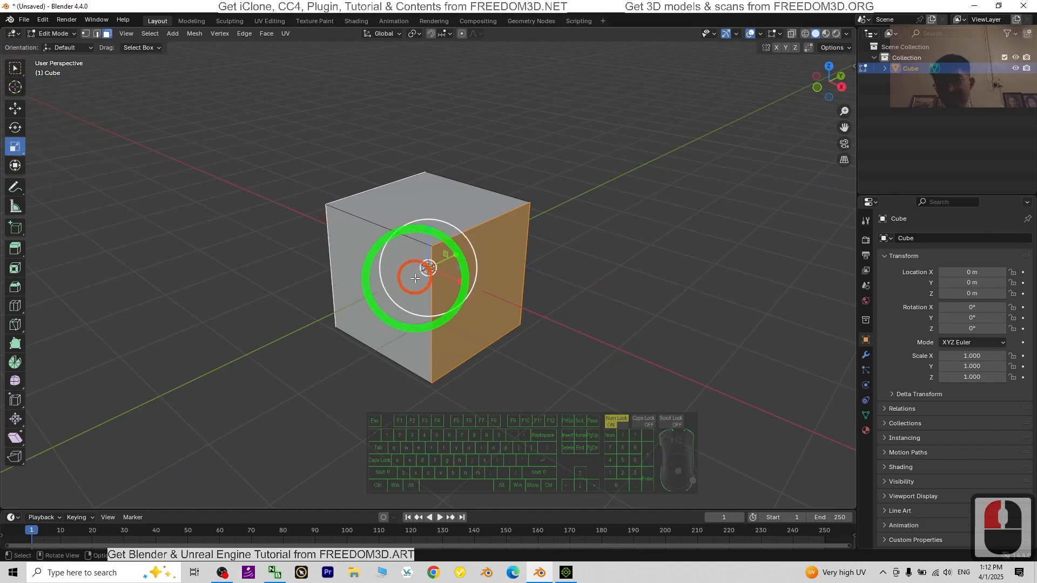
drag(460, 281, 431, 268)
scroll(783, 86, up, 2)
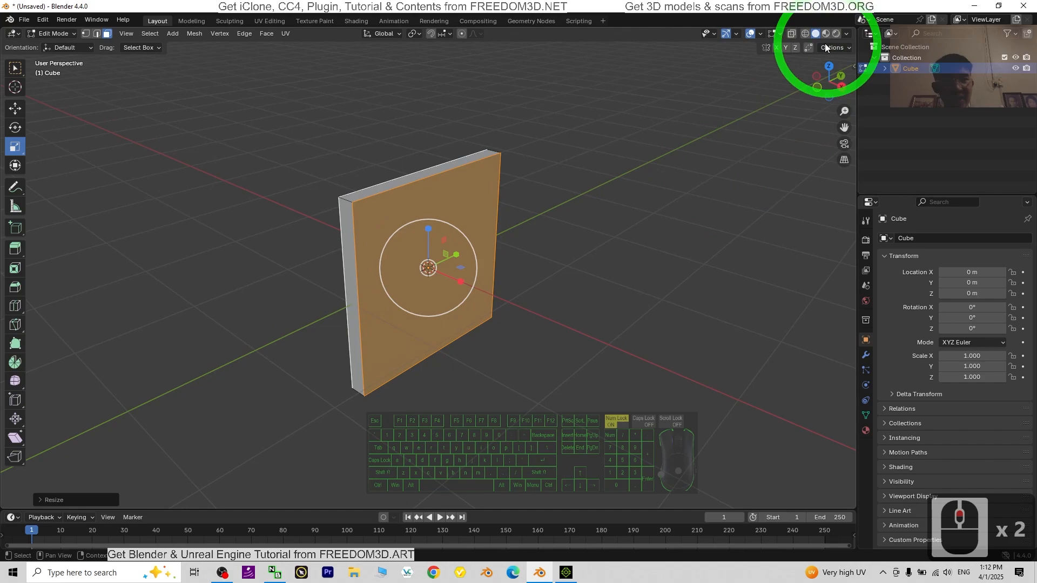
Step: Switch the 3D viewport to Material Preview shading
click(826, 34)
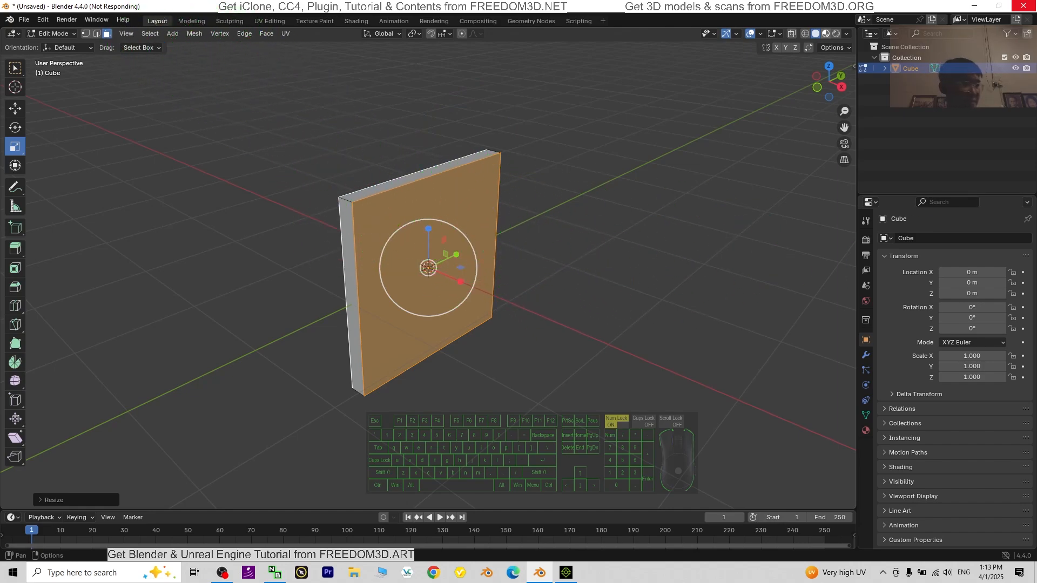
scroll(412, 263, up, 2)
scroll(413, 263, down, 1)
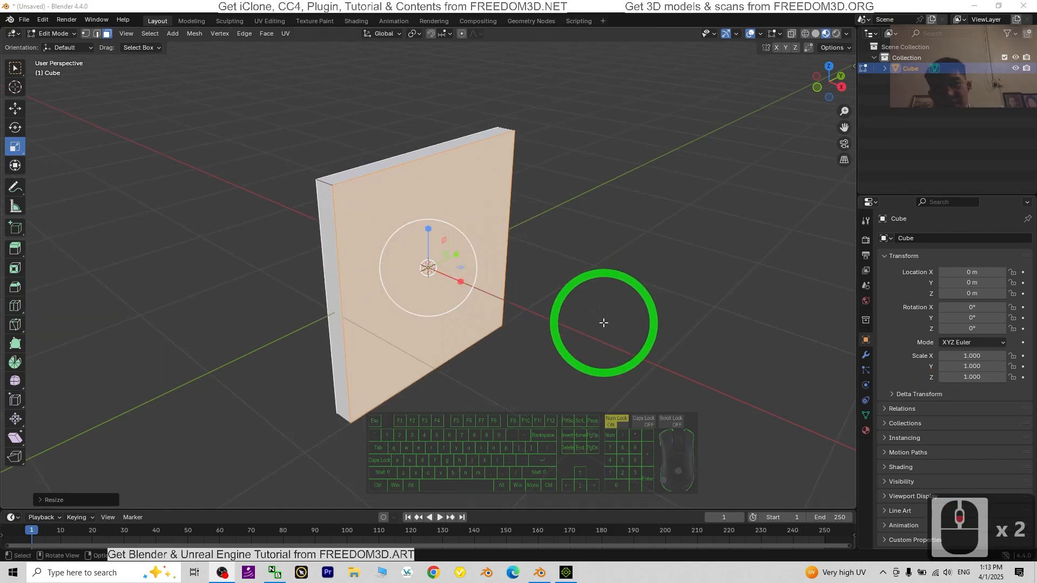
middle_drag(603, 322, 590, 317)
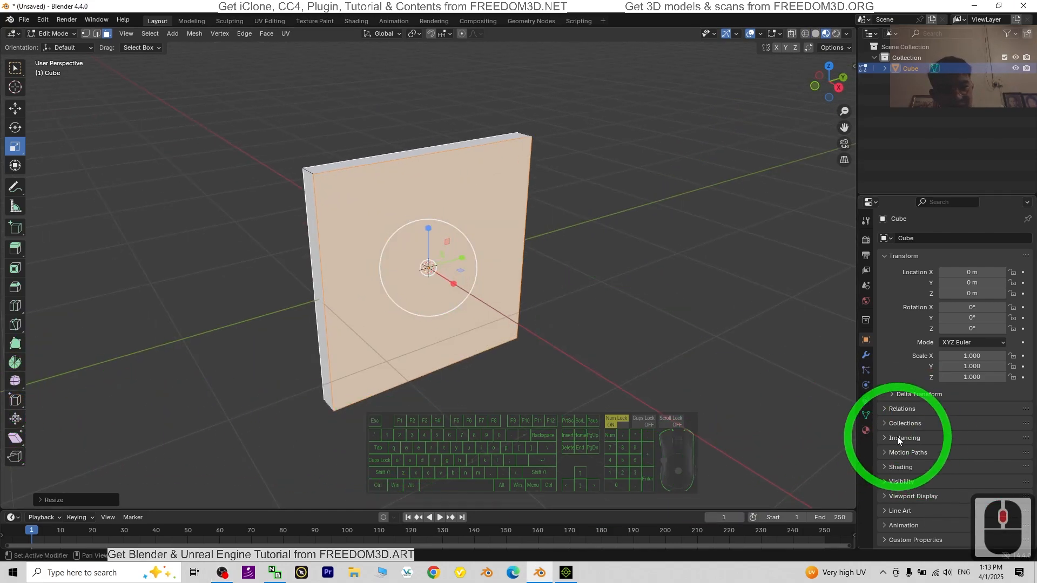
Step: Create a new material on the panel and widen the Properties editor
click(867, 430)
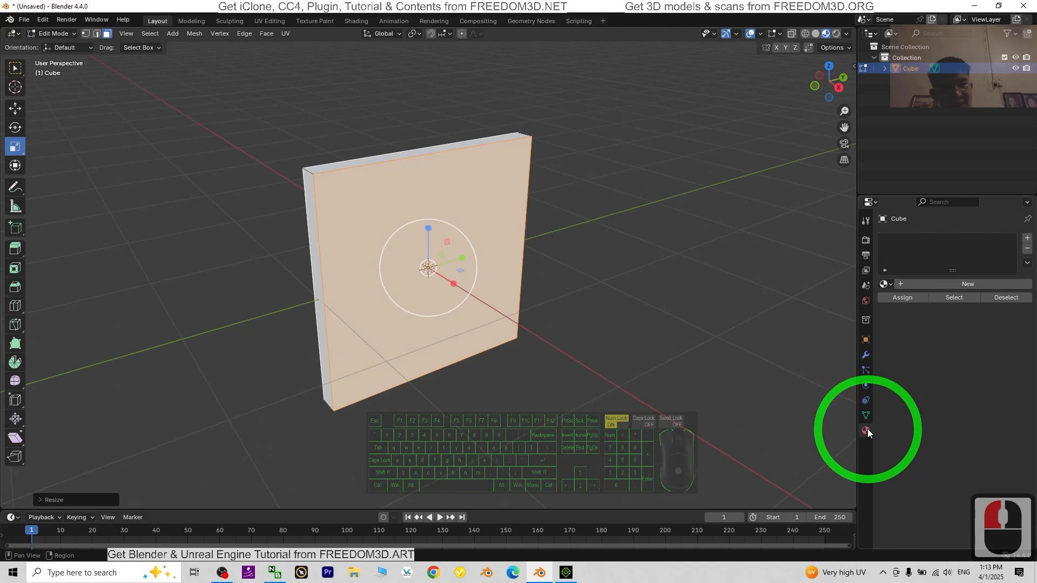
scroll(942, 320, down, 2)
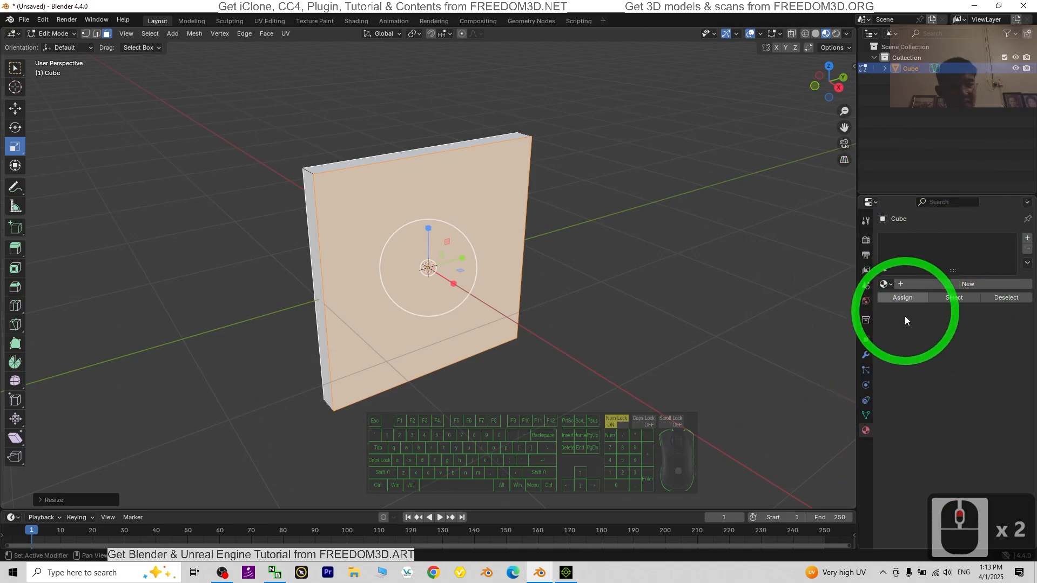
click(991, 282)
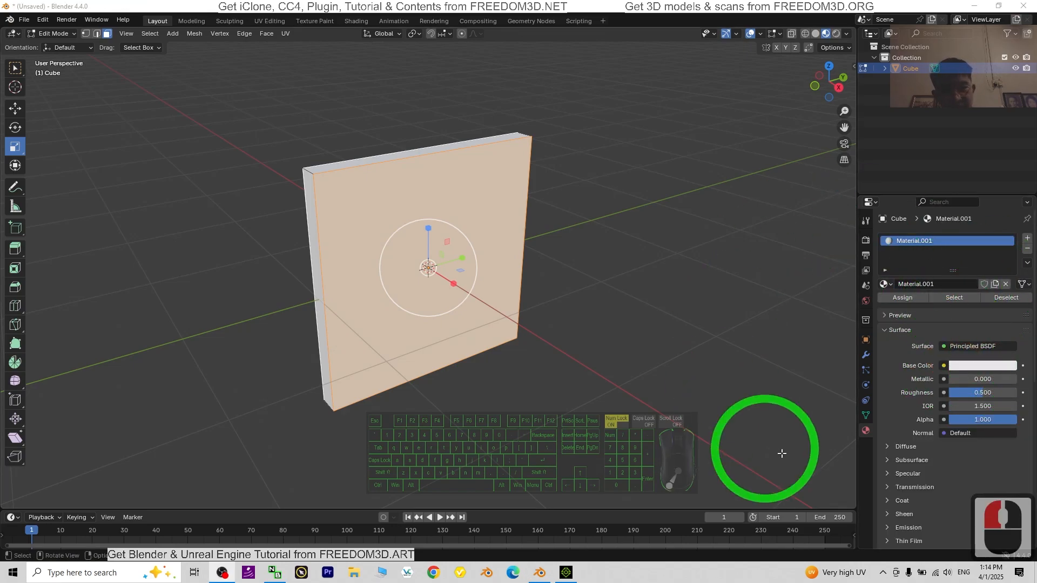
scroll(541, 260, up, 2)
scroll(541, 261, down, 1)
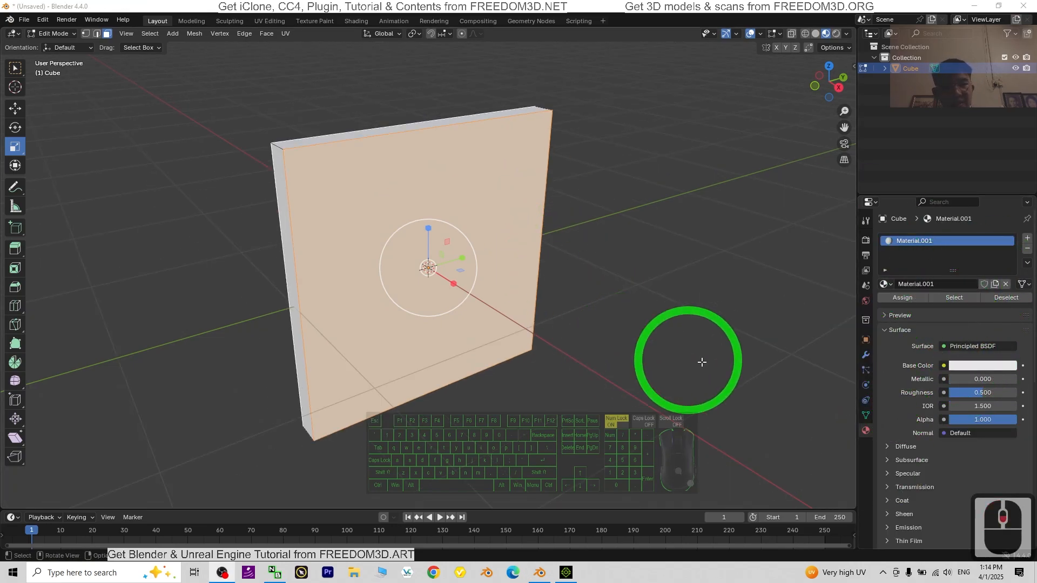
drag(868, 382, 810, 345)
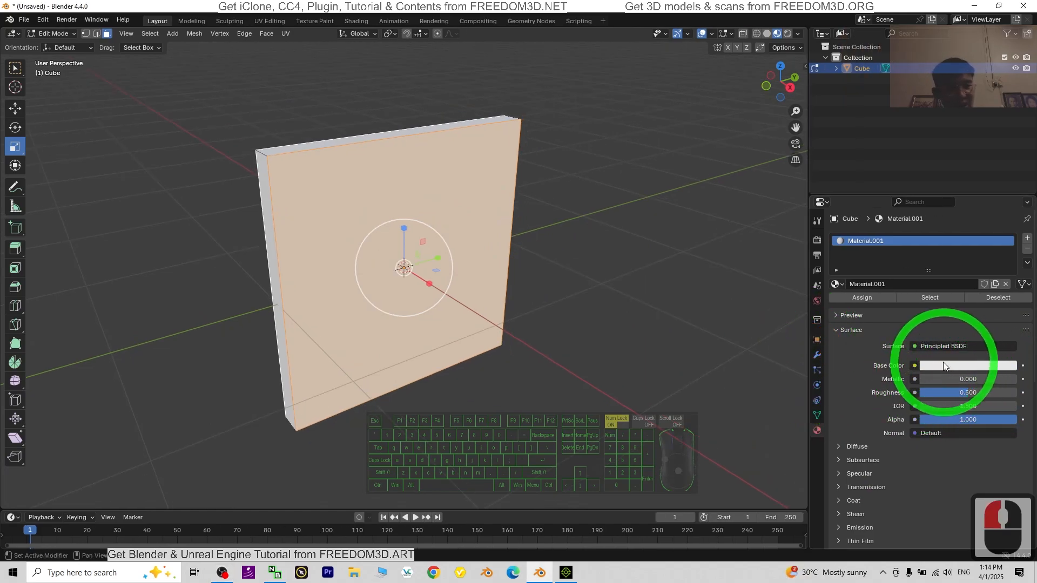
Step: Set the panel material's Metallic to about 0.398 and its Roughness to 0.1
mouse_move(927, 379)
mouse_down()
mouse_move(123, 371)
mouse_move(151, 394)
mouse_move(968, 378)
mouse_move(162, 394)
mouse_move(914, 383)
mouse_up()
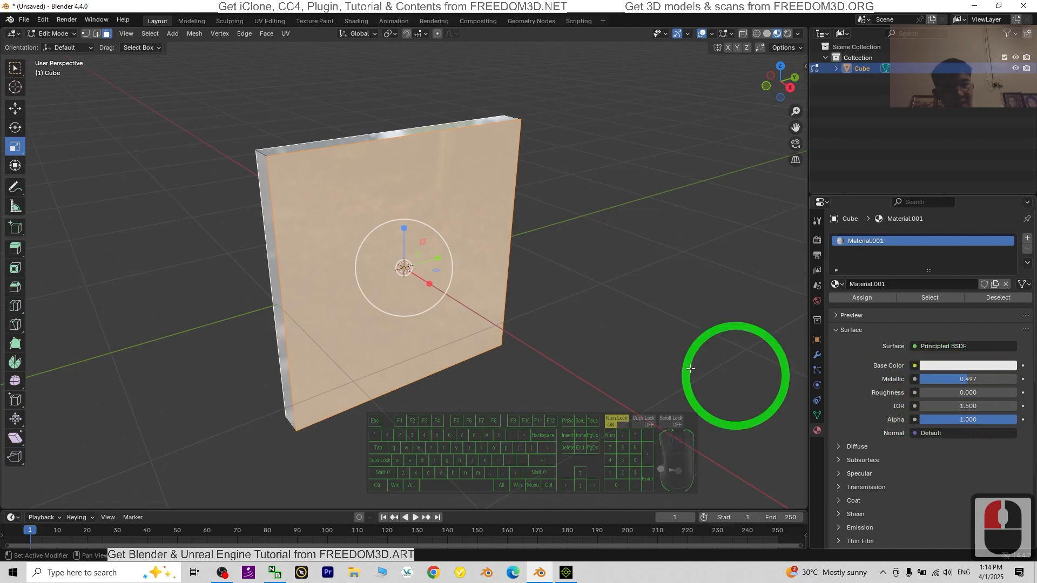
middle_drag(718, 371, 703, 329)
middle_drag(685, 321, 695, 332)
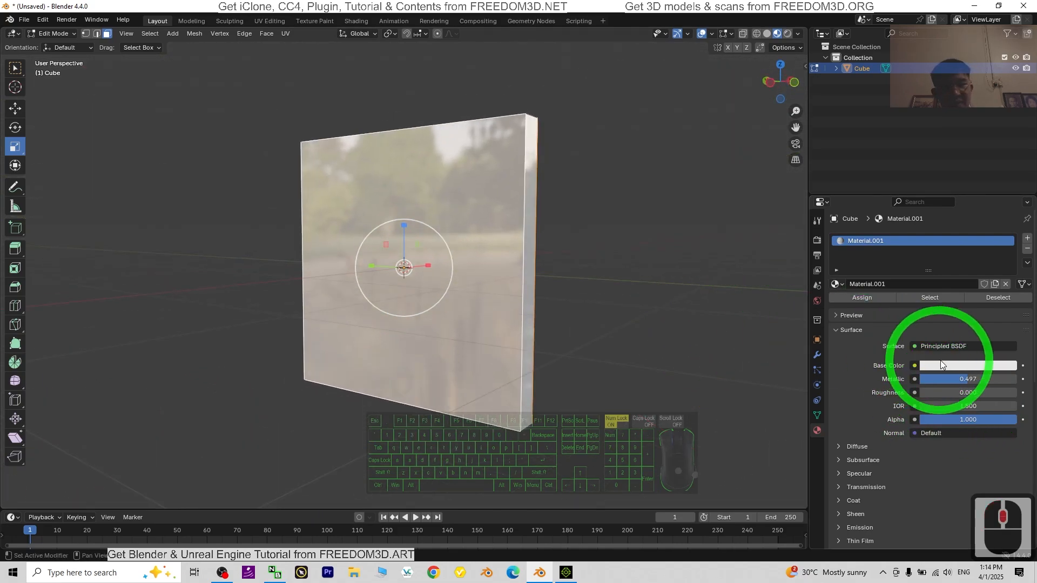
drag(927, 392, 110, 394)
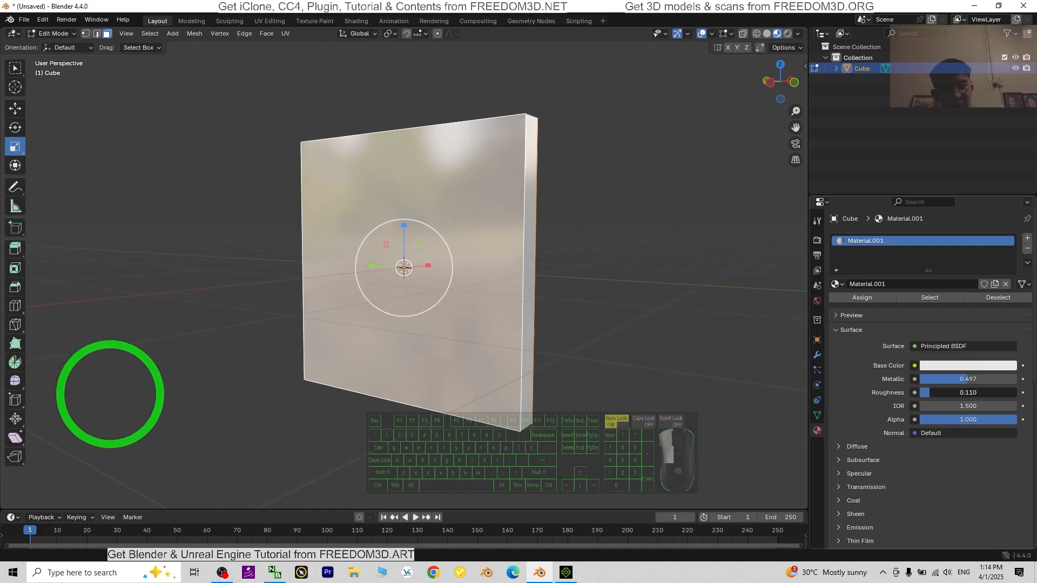
double_click(957, 393)
text(0.)
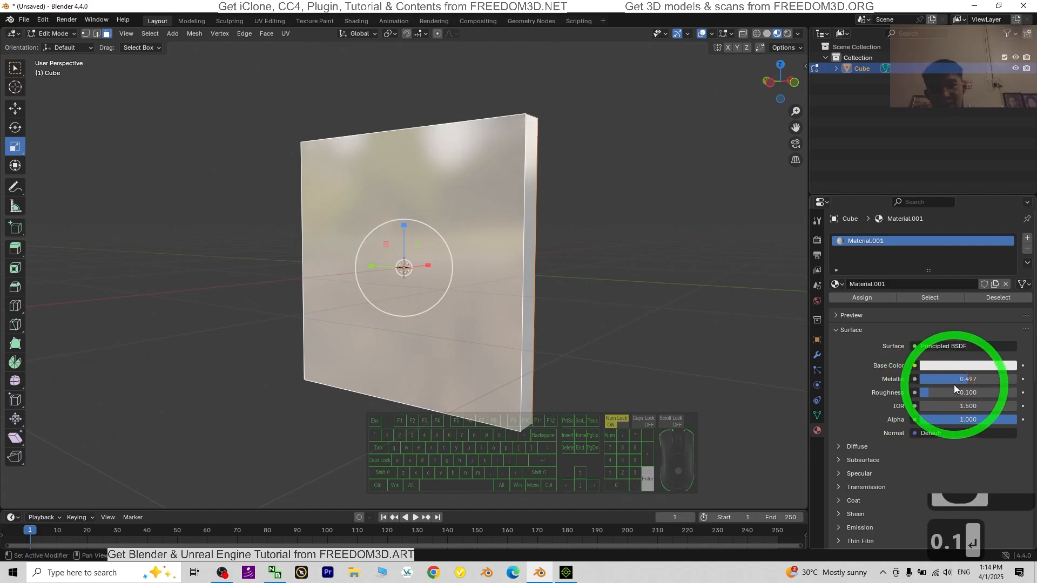
middle_drag(407, 273, 336, 429)
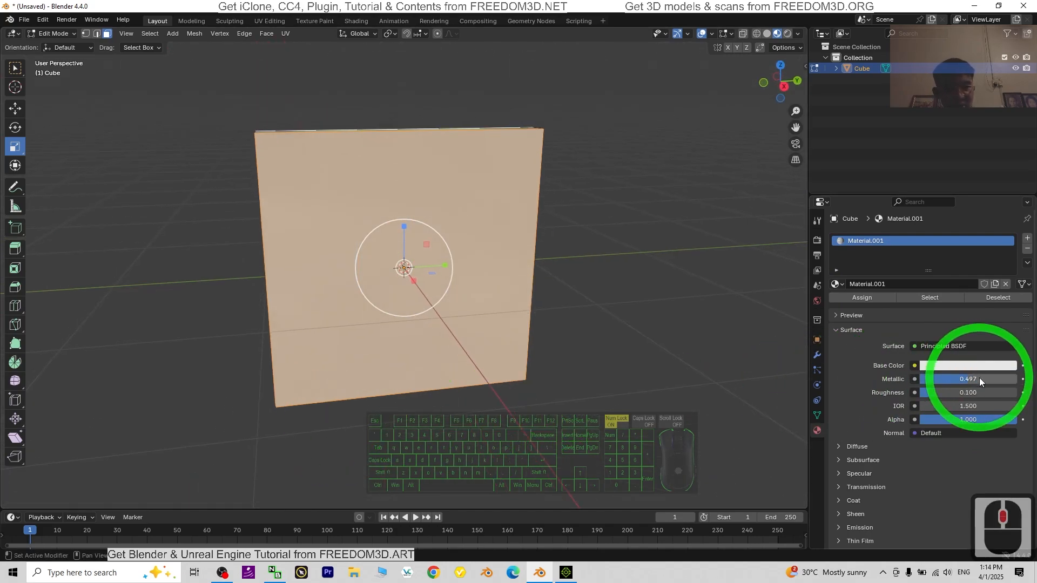
mouse_move(970, 379)
mouse_down()
mouse_move(917, 378)
mouse_move(985, 381)
mouse_move(926, 381)
mouse_up()
middle_drag(513, 342, 397, 221)
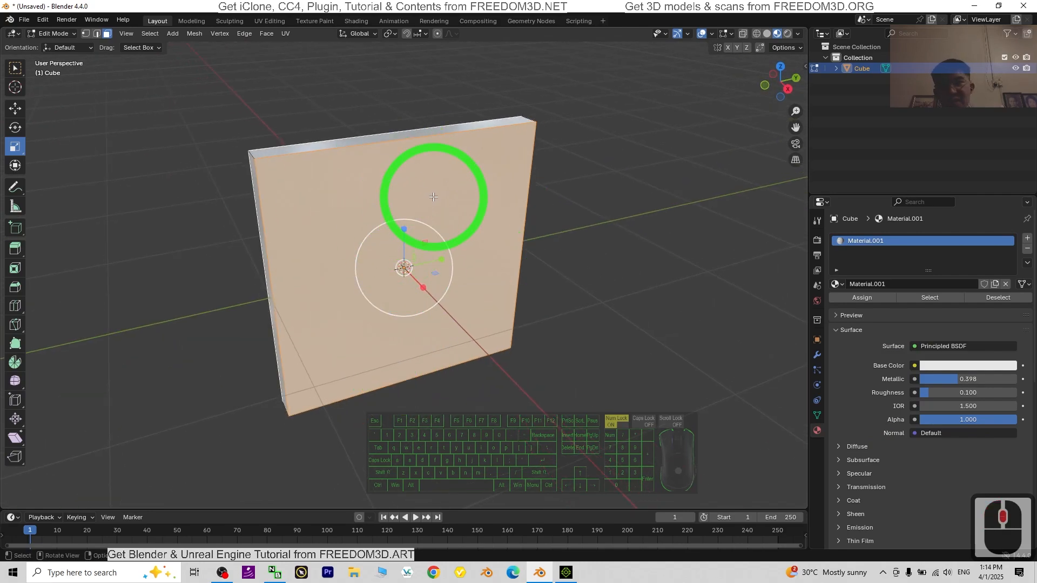
click(277, 20)
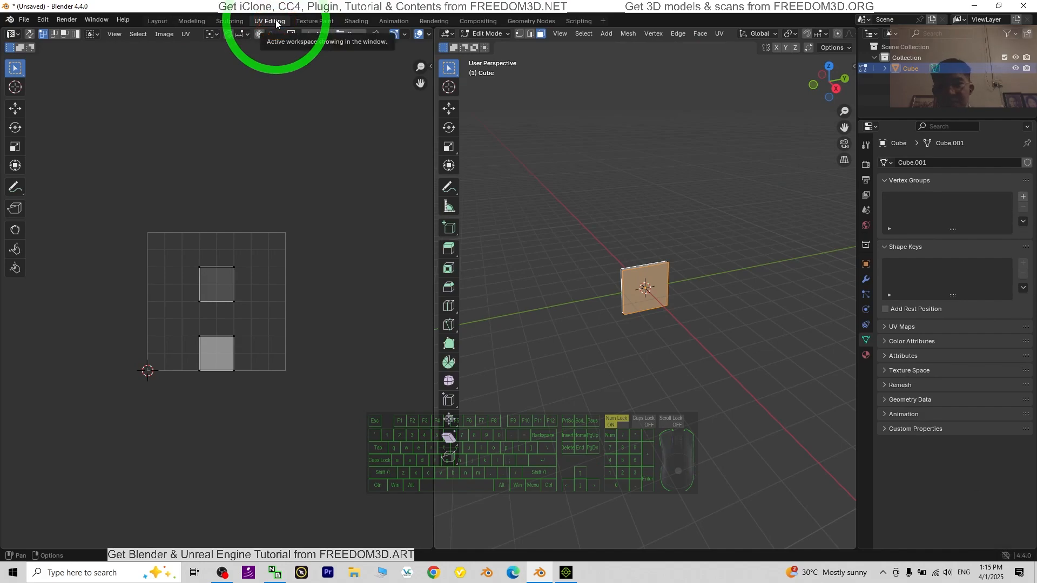
click(157, 21)
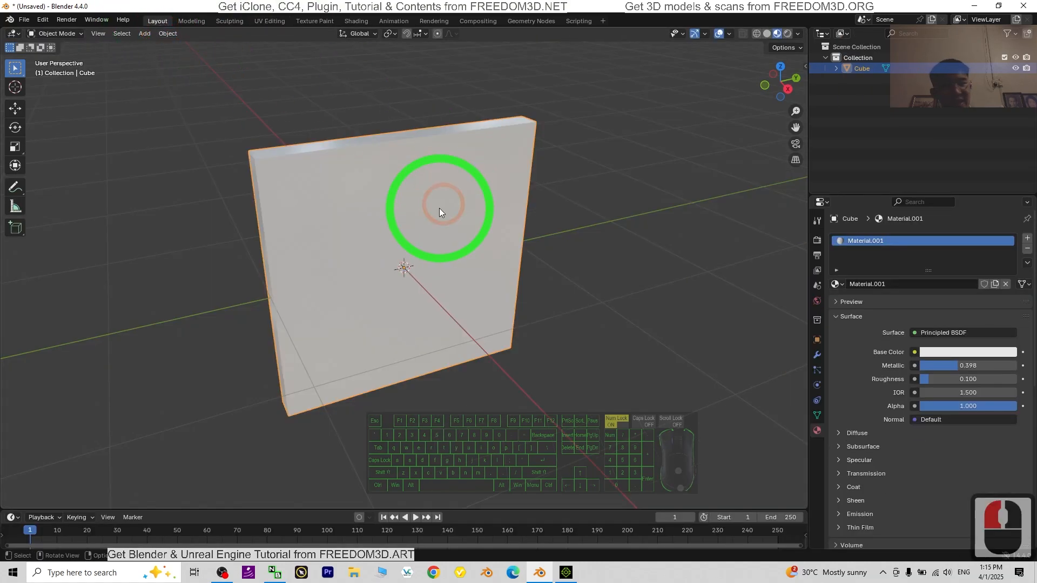
scroll(439, 209, up, 2)
scroll(508, 251, down, 2)
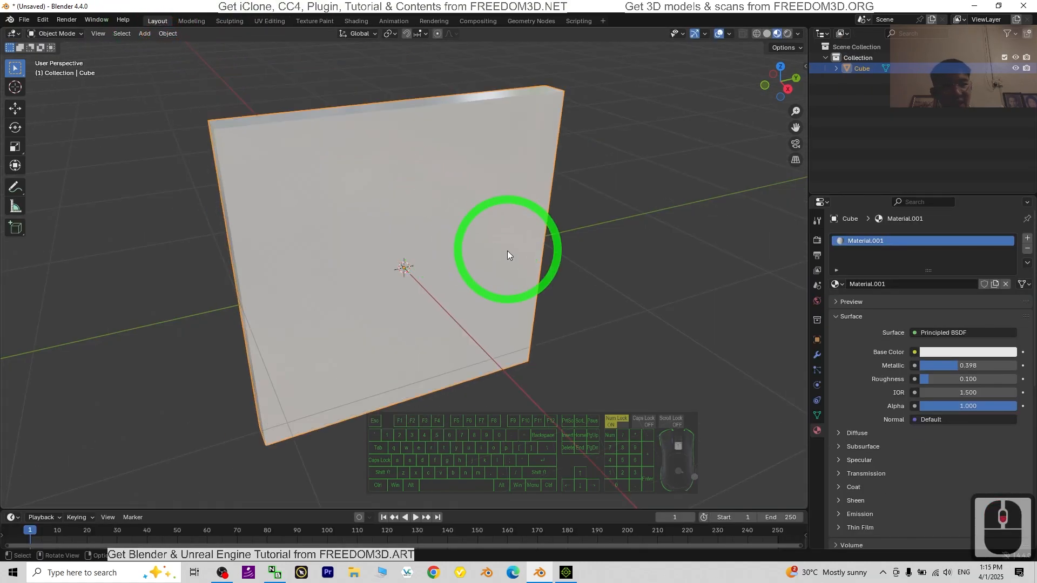
Step: Rename the panel's material to metallic and add a second material slot with a new material
double_click(874, 240)
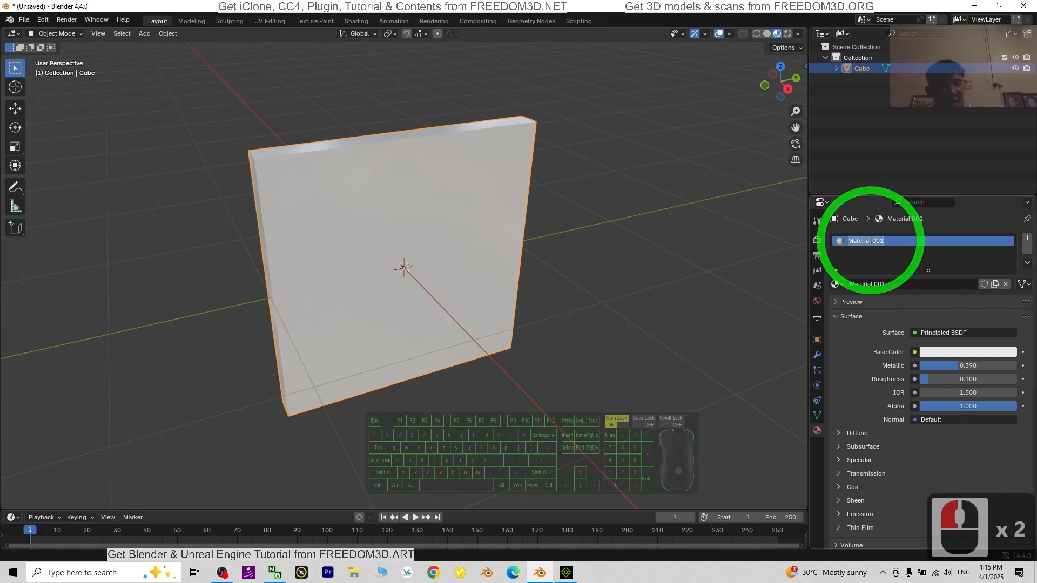
text(metallic)
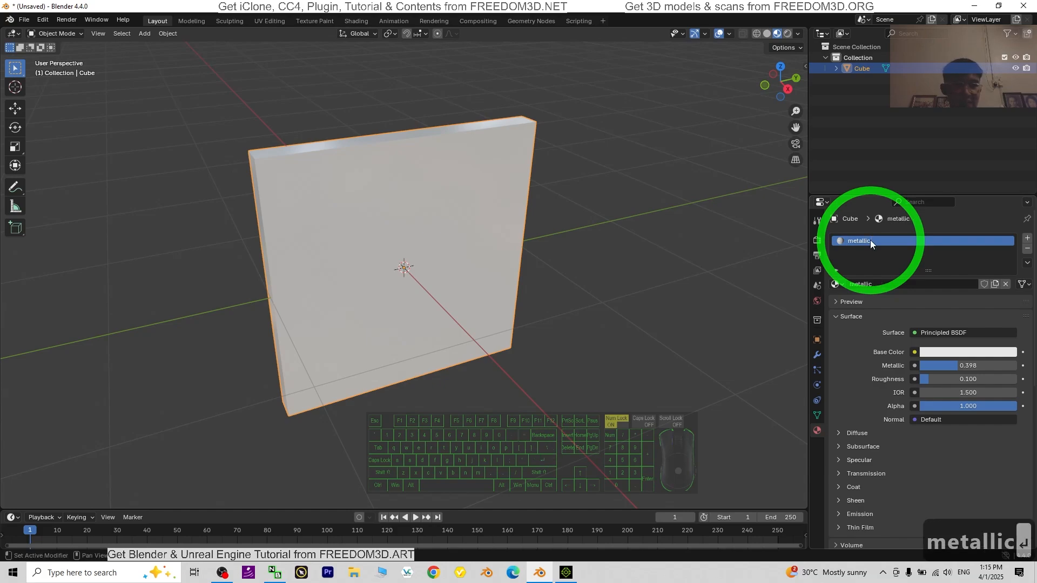
click(1027, 239)
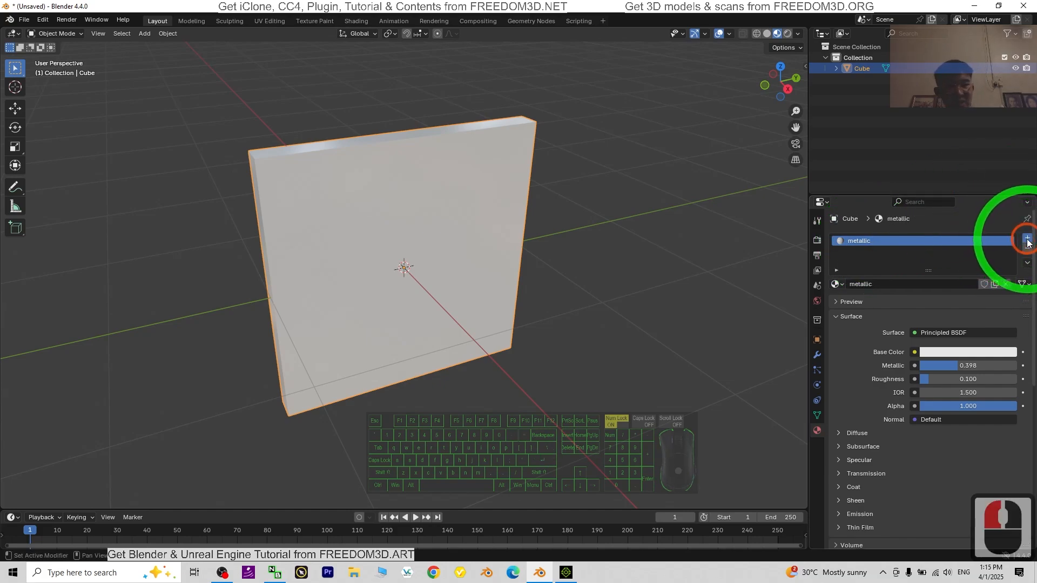
click(875, 254)
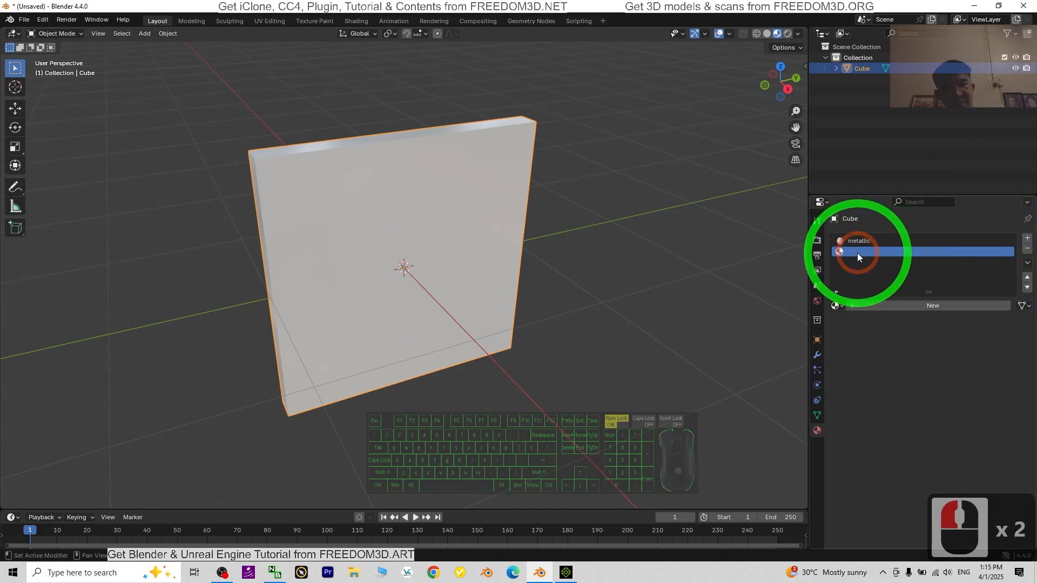
click(922, 312)
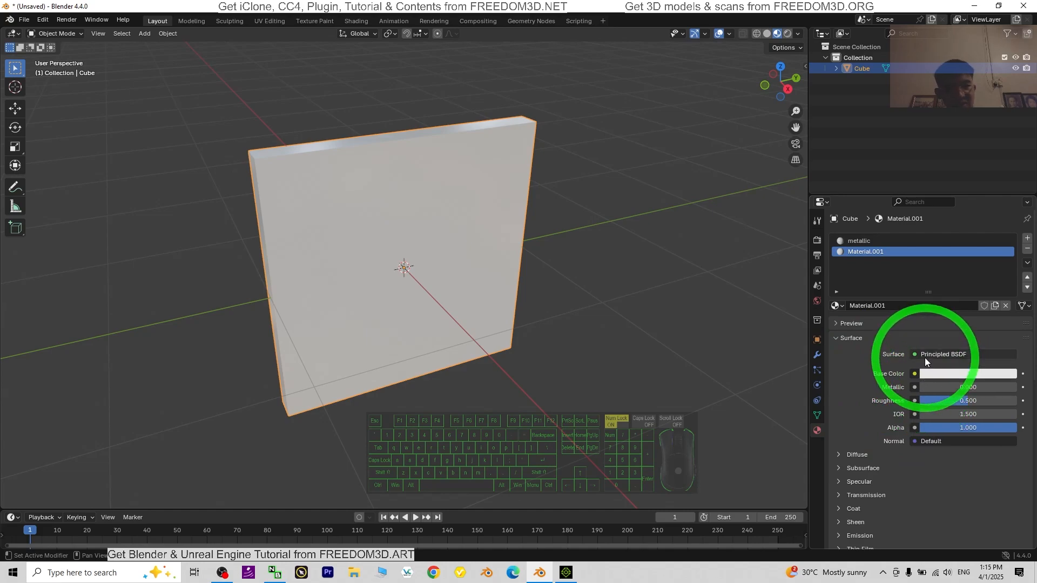
Step: Use road sign.jpg from the Desktop as an Image Texture for the second material's Base Color
click(914, 374)
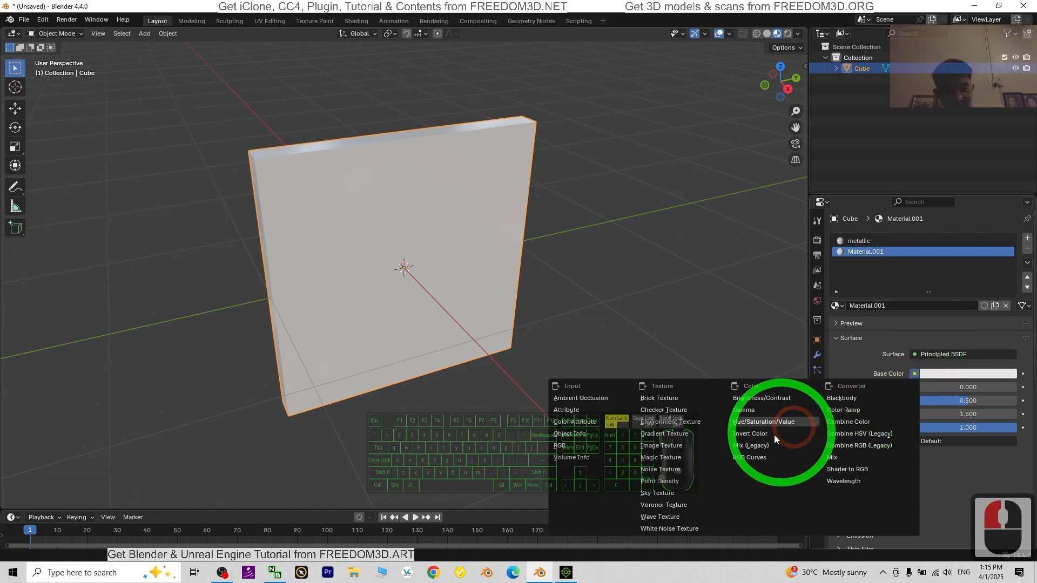
click(674, 448)
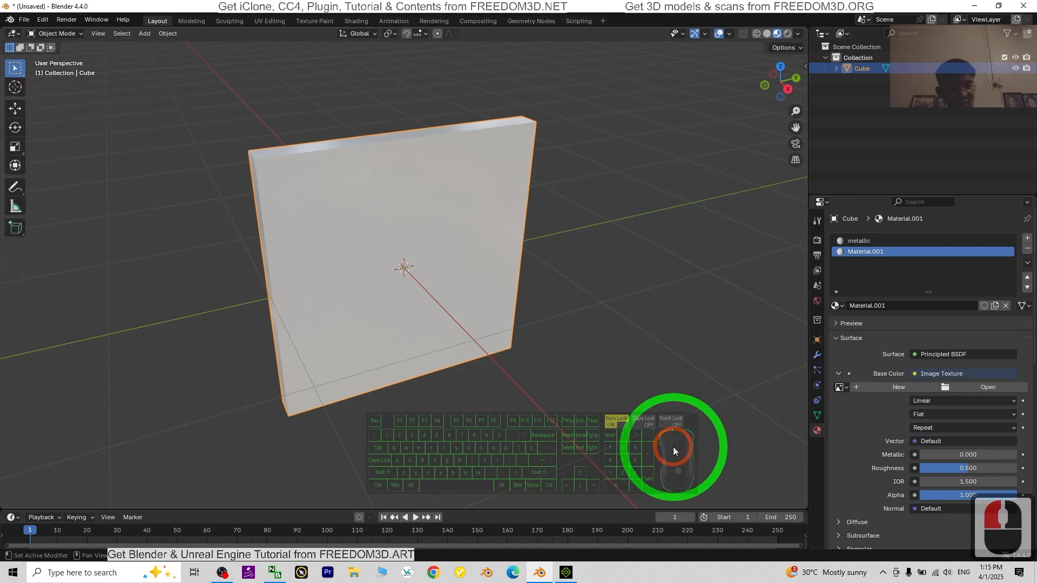
click(986, 386)
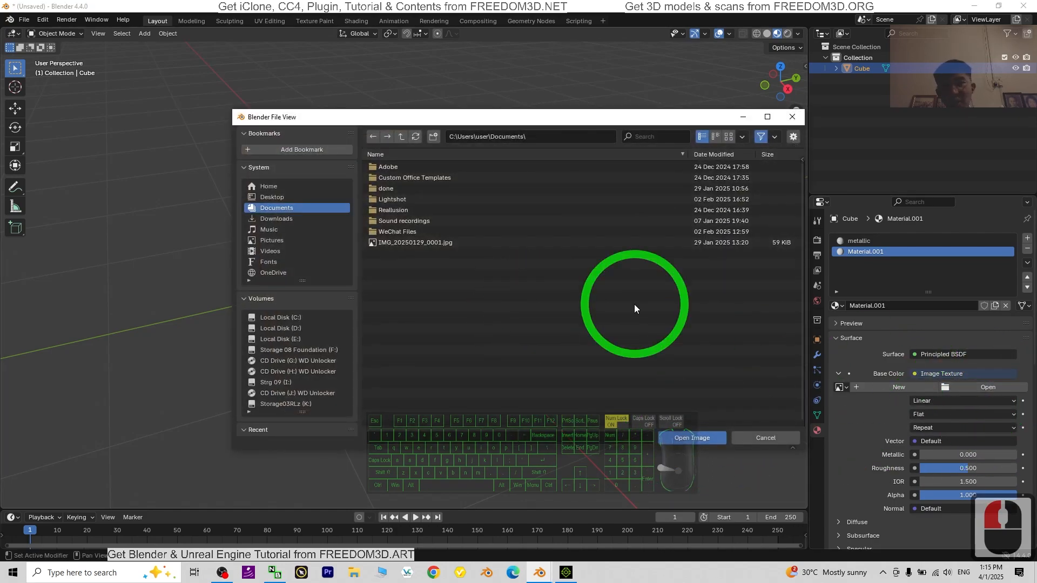
click(257, 197)
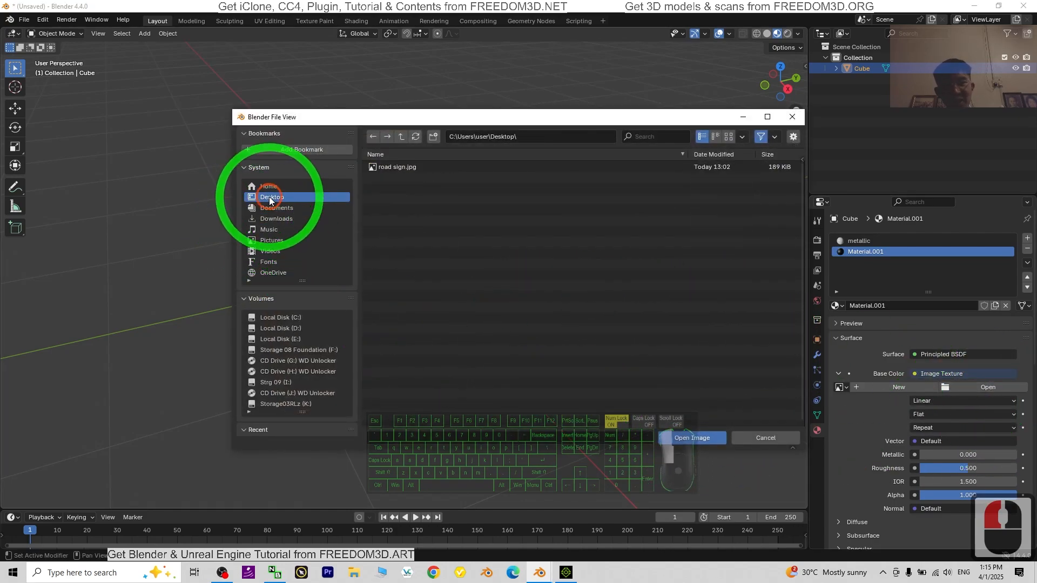
double_click(402, 168)
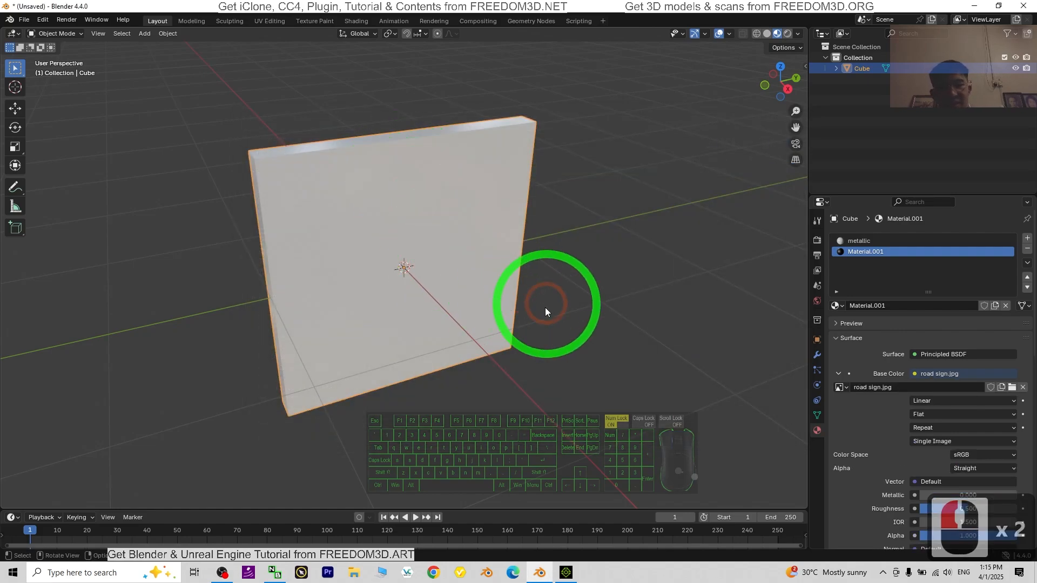
Step: Put the sign panel back into Edit Mode and turn the view toward its large front face
scroll(545, 312, up, 2)
scroll(491, 306, down, 1)
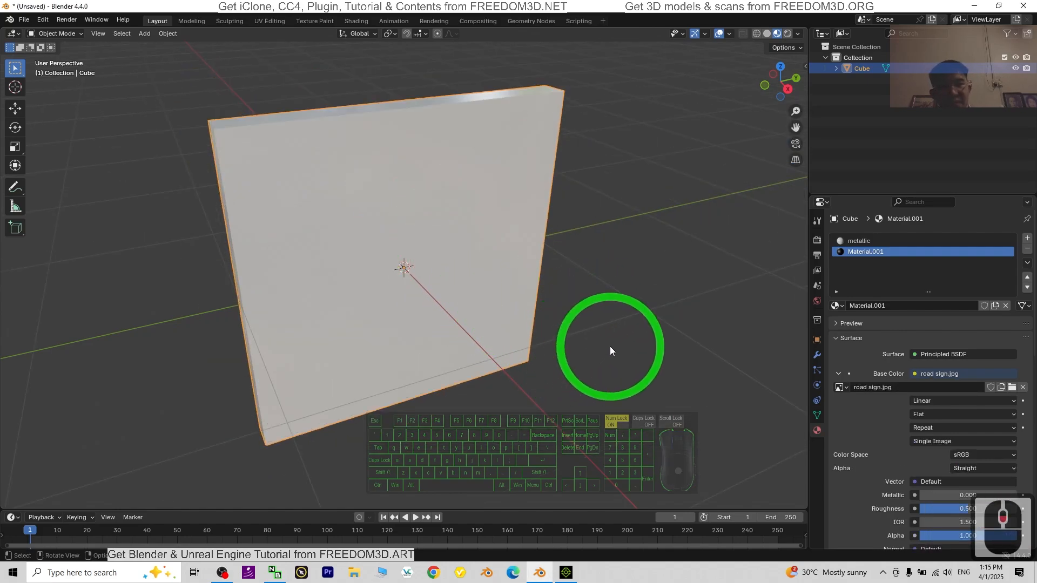
middle_drag(549, 321, 618, 347)
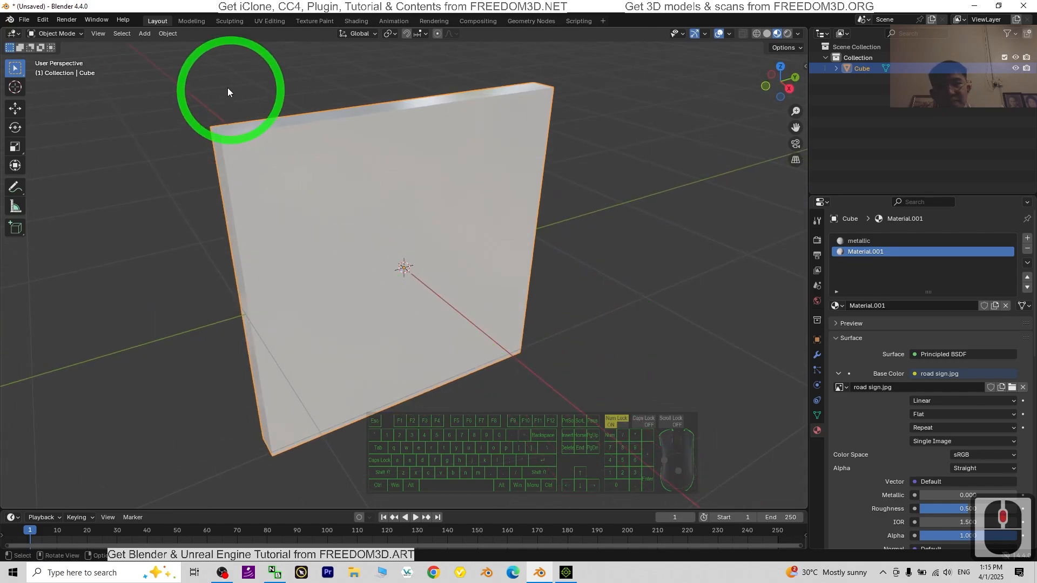
click(70, 34)
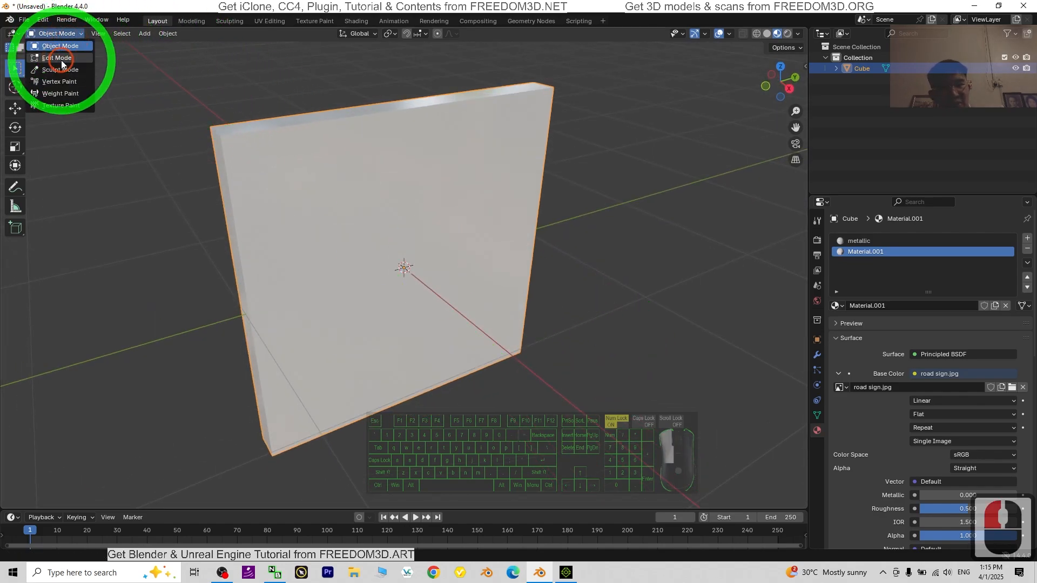
click(61, 59)
middle_drag(251, 292, 285, 250)
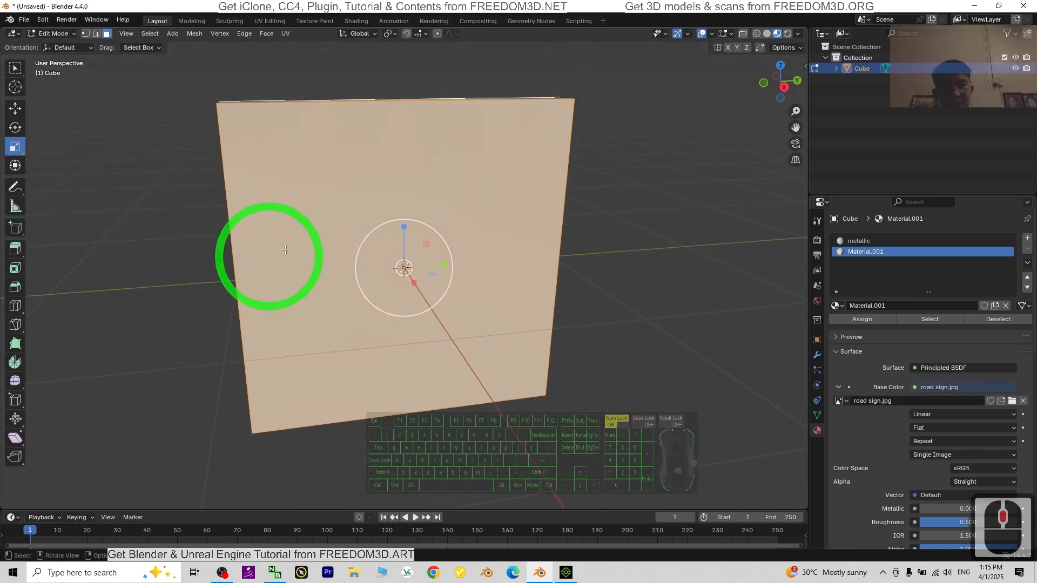
Step: Rename the second material, which uses road sign.jpg, to road sign
click(862, 241)
click(867, 253)
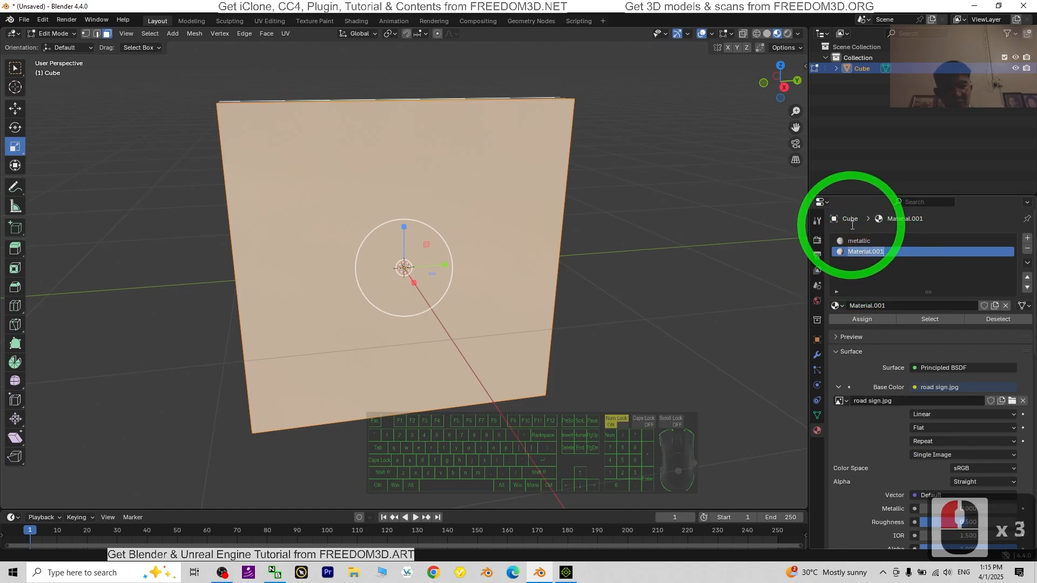
text(road sign)
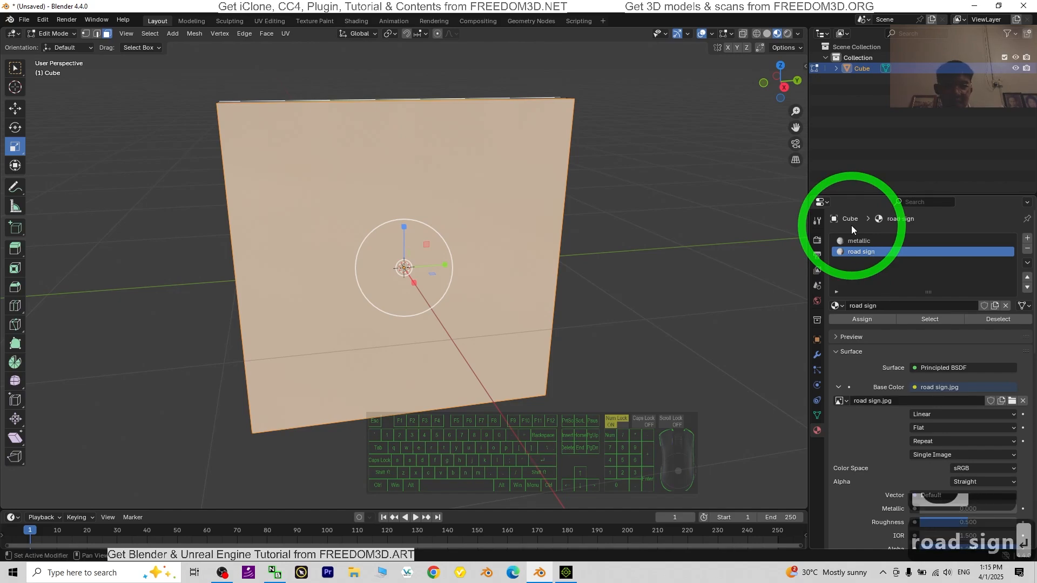
Step: Assign the road sign material to the panel's selected faces and check the texture on the front
key(Return)
mouse_move(678, 355)
middle_down()
mouse_move(691, 367)
mouse_move(696, 357)
middle_up()
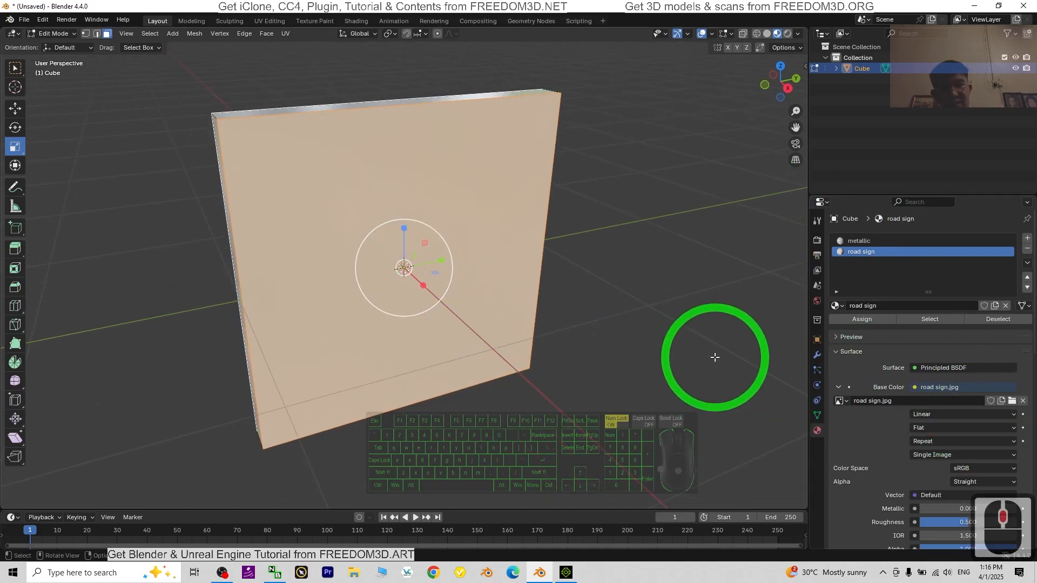
mouse_move(495, 341)
middle_down()
mouse_move(509, 331)
mouse_move(478, 338)
mouse_move(518, 331)
mouse_move(481, 327)
middle_up()
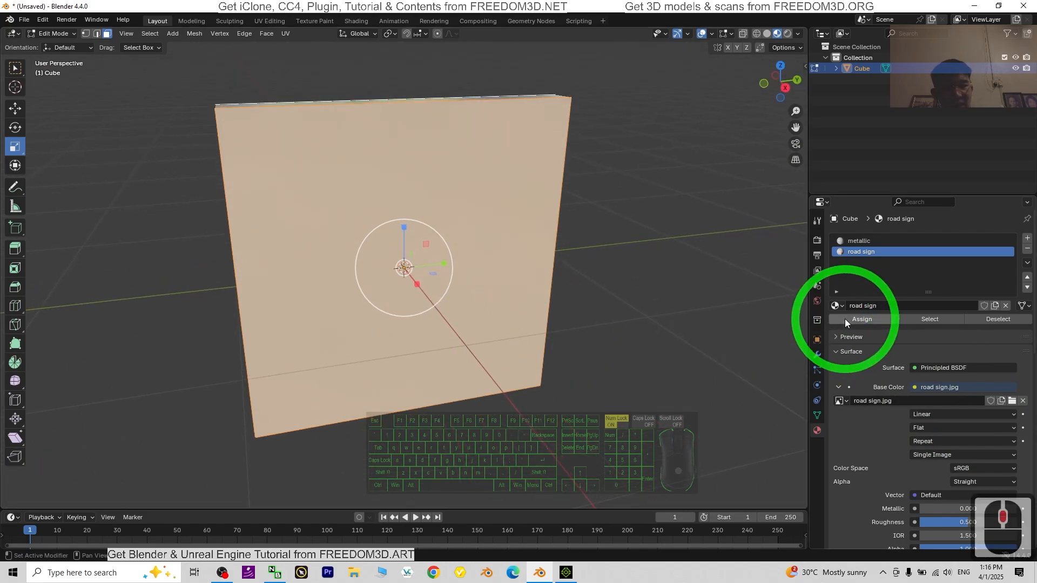
click(845, 319)
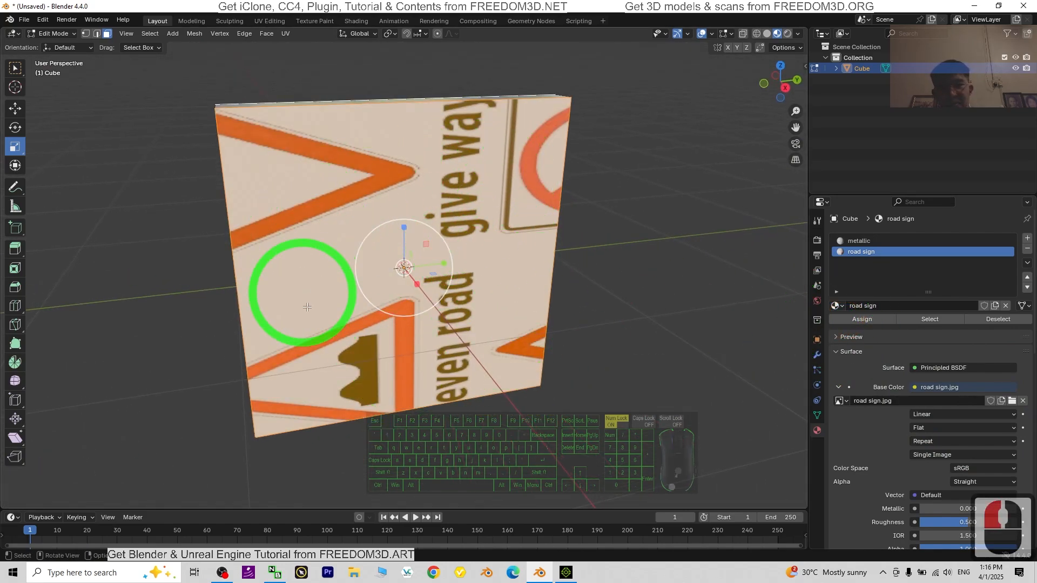
middle_drag(301, 294, 378, 255)
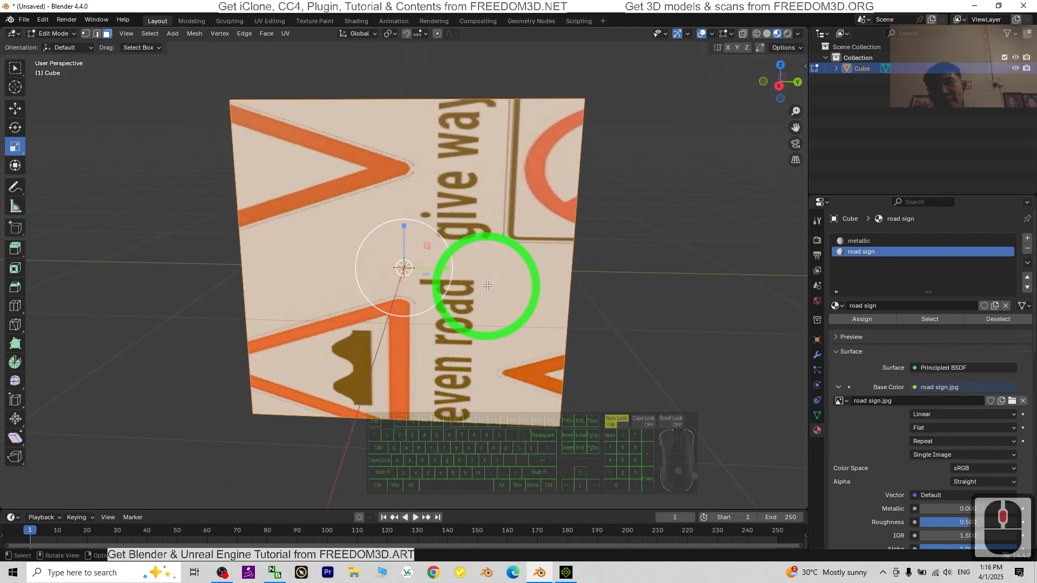
middle_drag(488, 285, 319, 23)
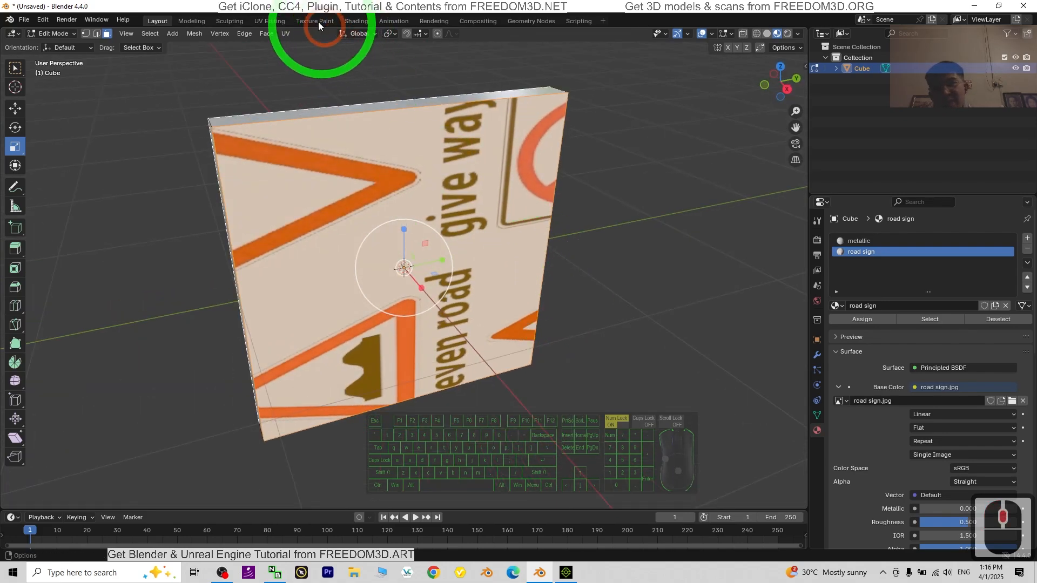
Step: Switch to the UV Editing workspace and select only the panel's large front face
click(266, 21)
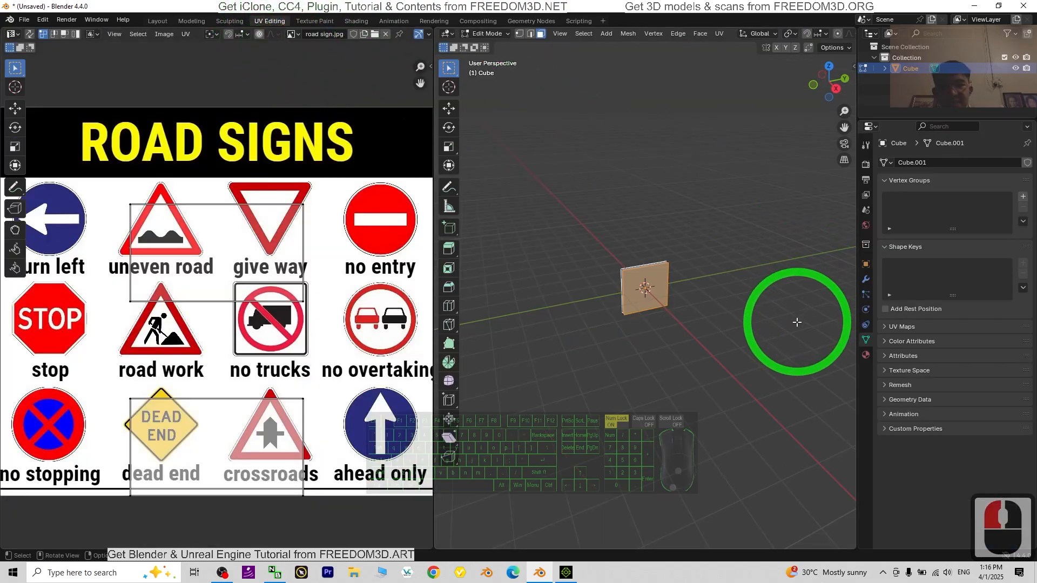
scroll(796, 322, up, 7)
middle_drag(617, 455, 683, 271)
double_click(676, 261)
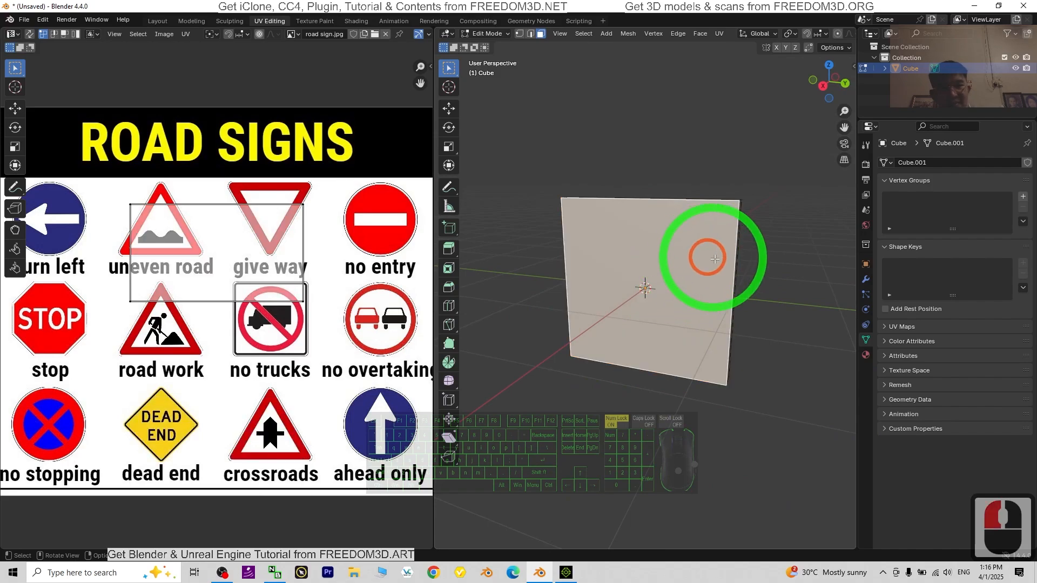
middle_drag(617, 291, 533, 48)
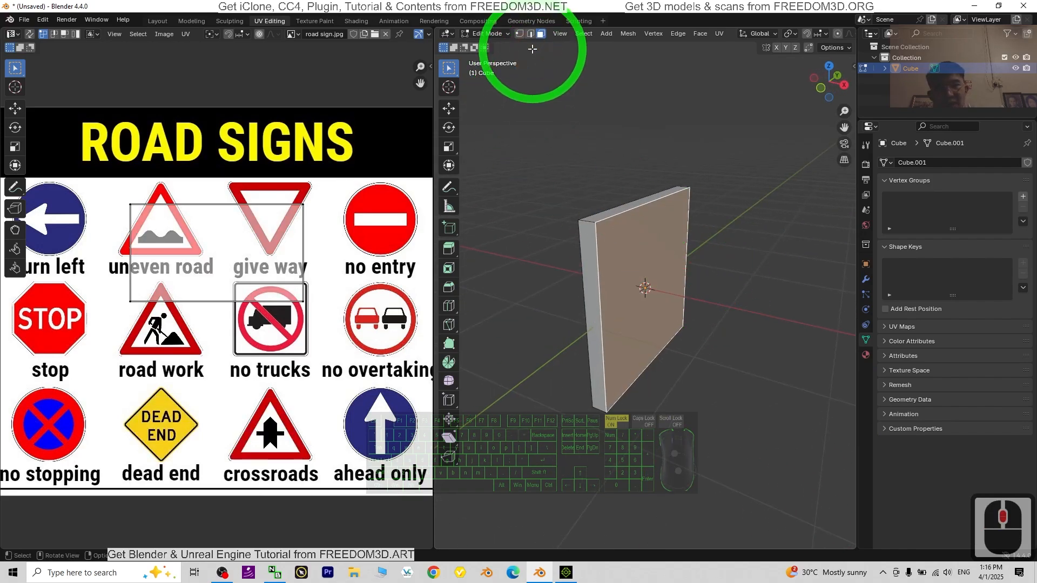
click(673, 256)
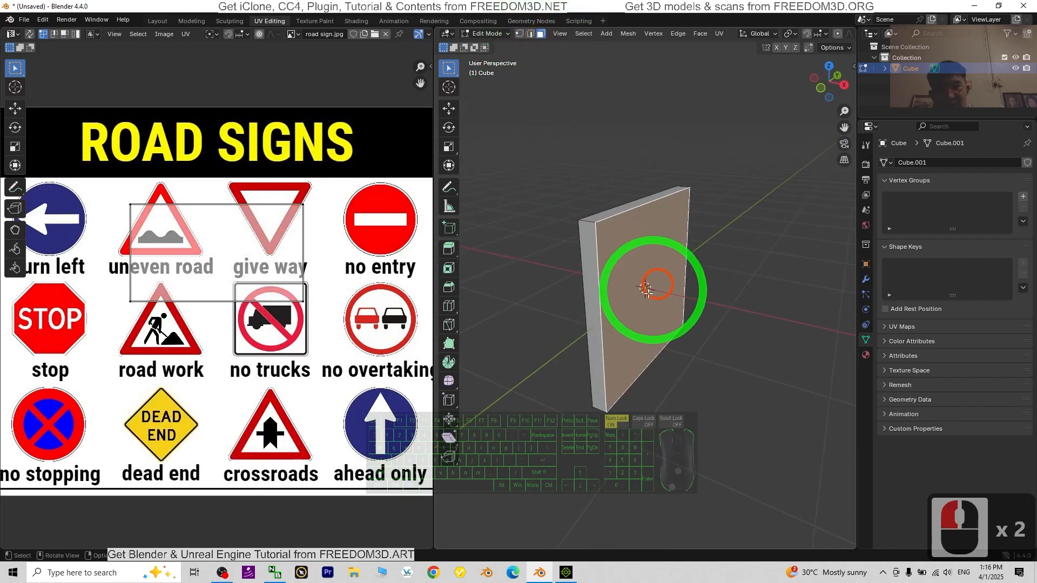
Step: Show the panel in Material Preview shading with its large front face selected beside the road sign.jpg layout
middle_drag(784, 399, 727, 392)
drag(458, 272, 296, 266)
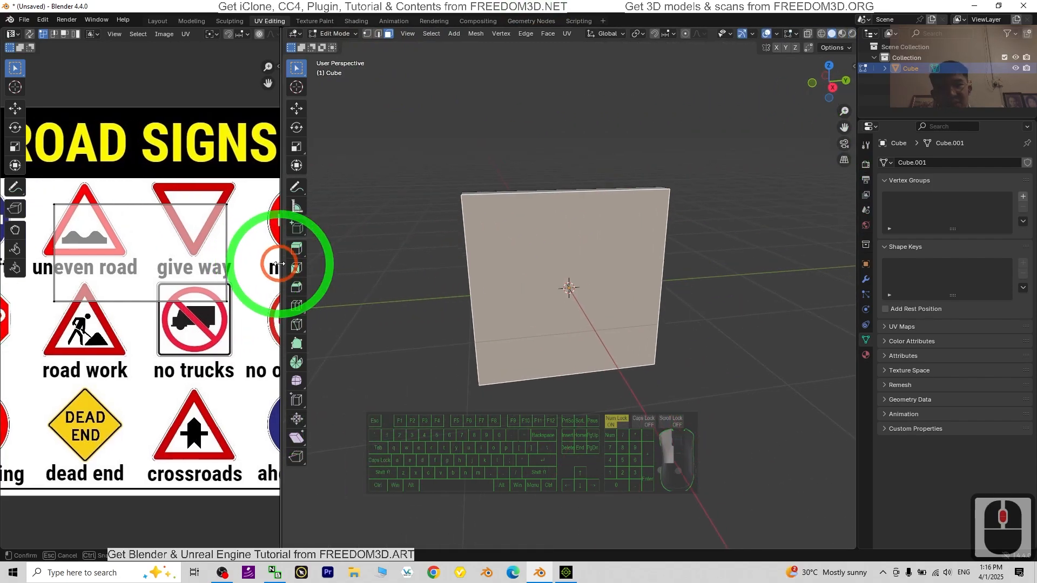
click(840, 36)
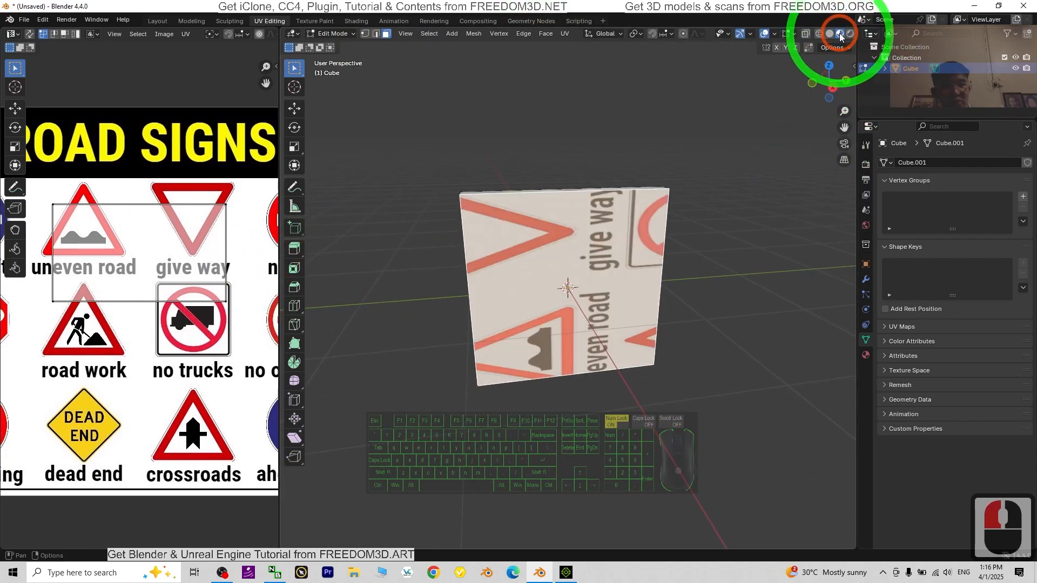
drag(280, 238, 428, 244)
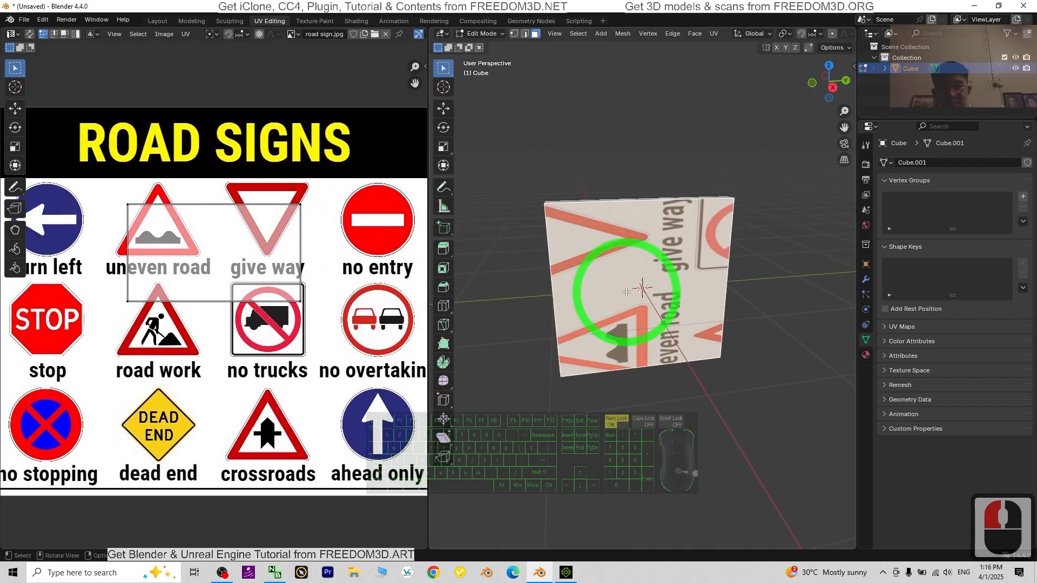
click(634, 222)
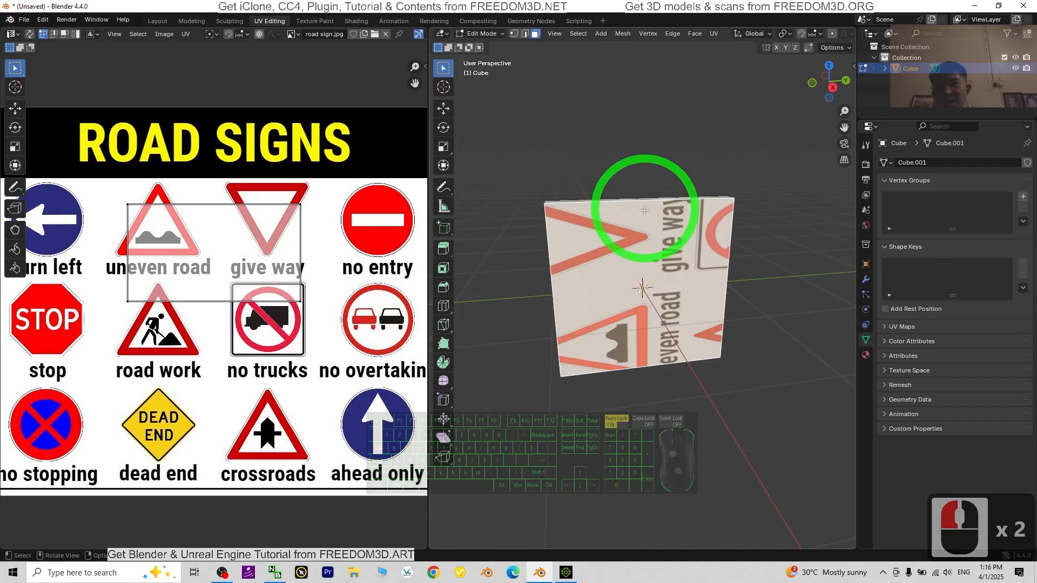
Step: Put the panel in Object Mode and set its X rotation to -90° so the sign texture reads upright
click(481, 34)
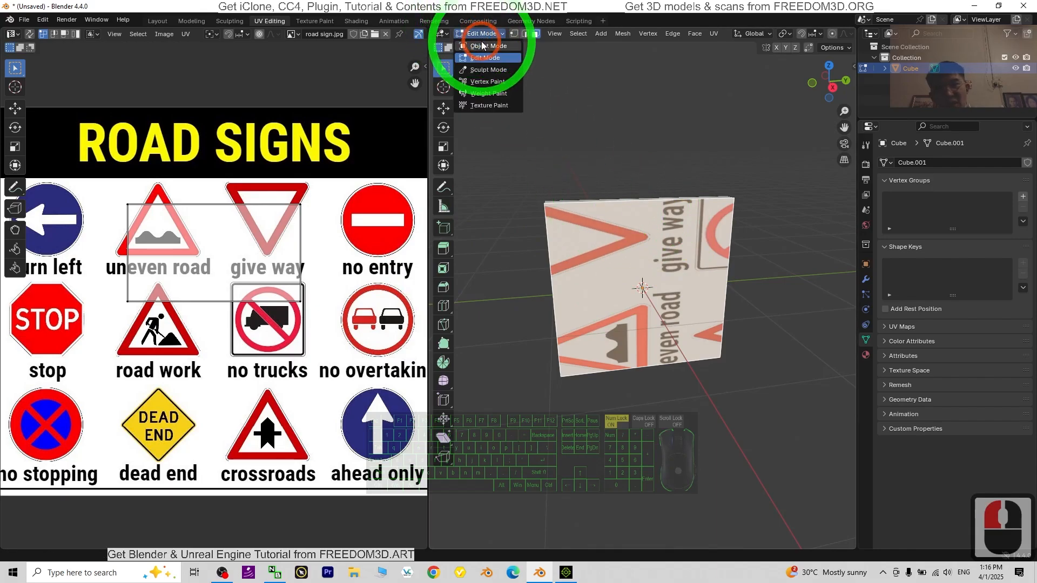
click(478, 45)
click(628, 221)
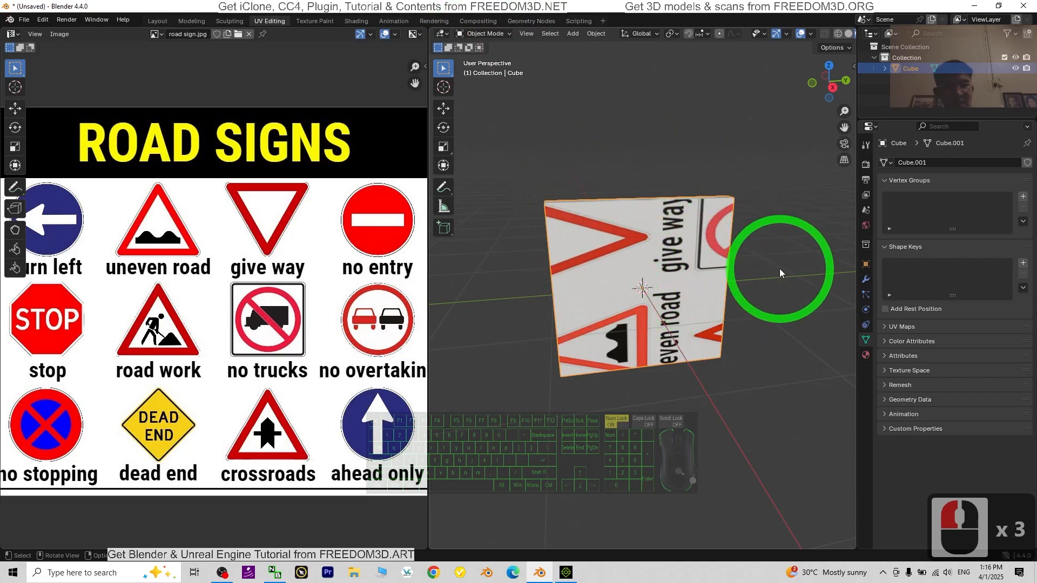
click(866, 267)
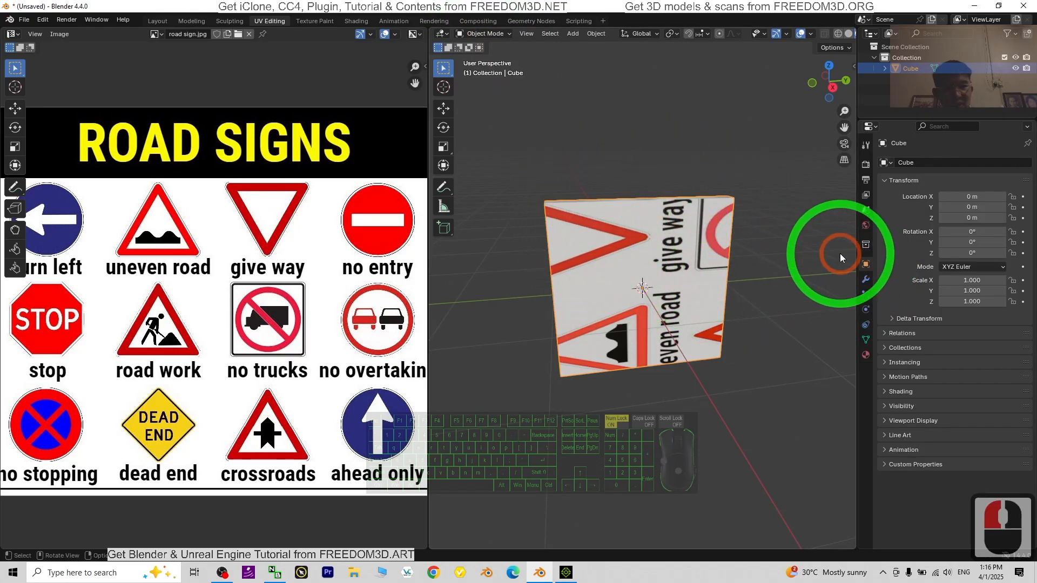
click(453, 128)
drag(667, 253, 708, 281)
double_click(976, 232)
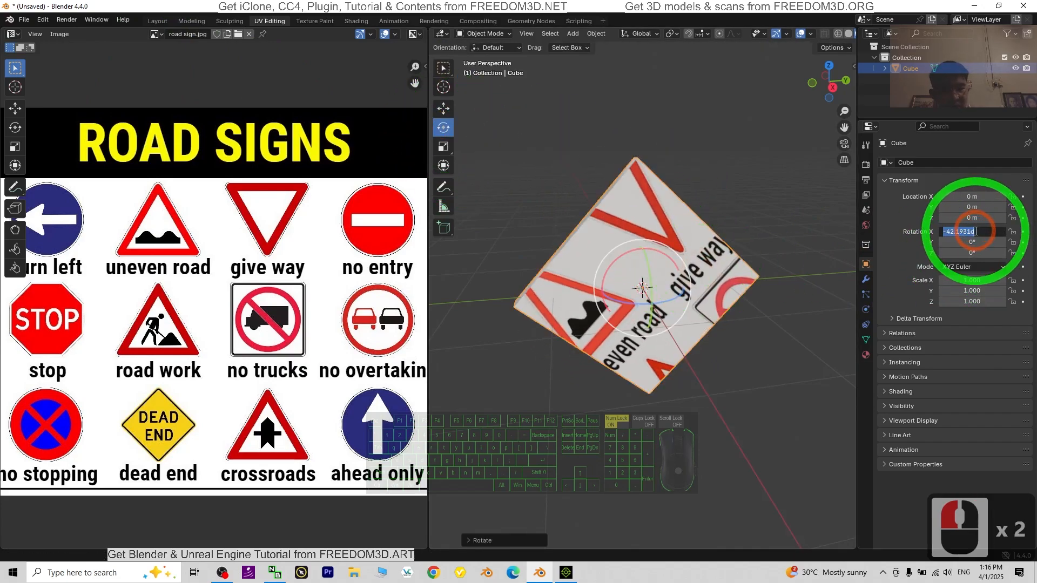
text(-90)
key(Return)
Step: Apply all transforms to the rotated panel and return it to Edit Mode
scroll(650, 382, up, 3)
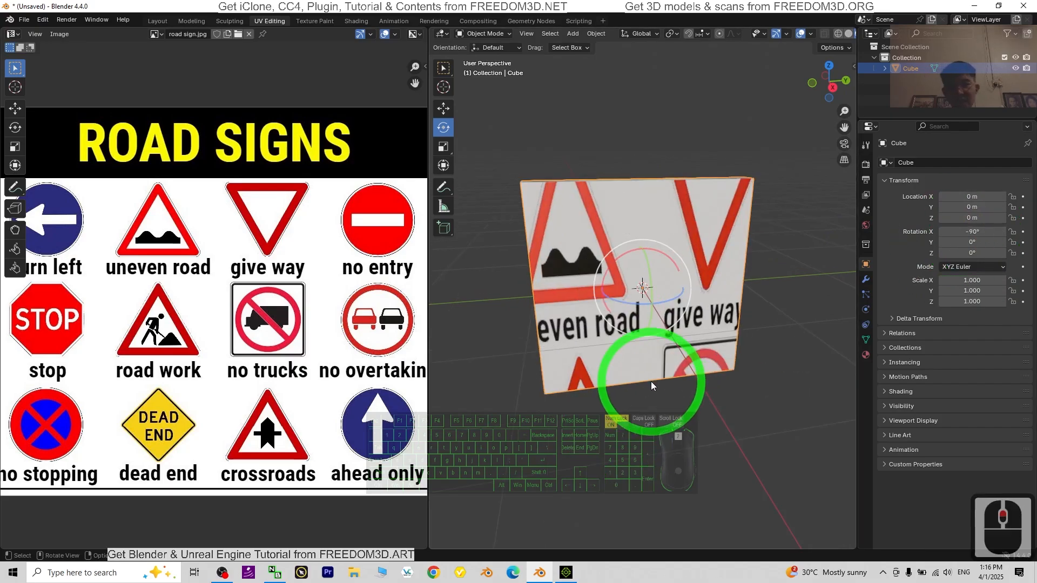
scroll(705, 374, down, 1)
key(ctrl+a)
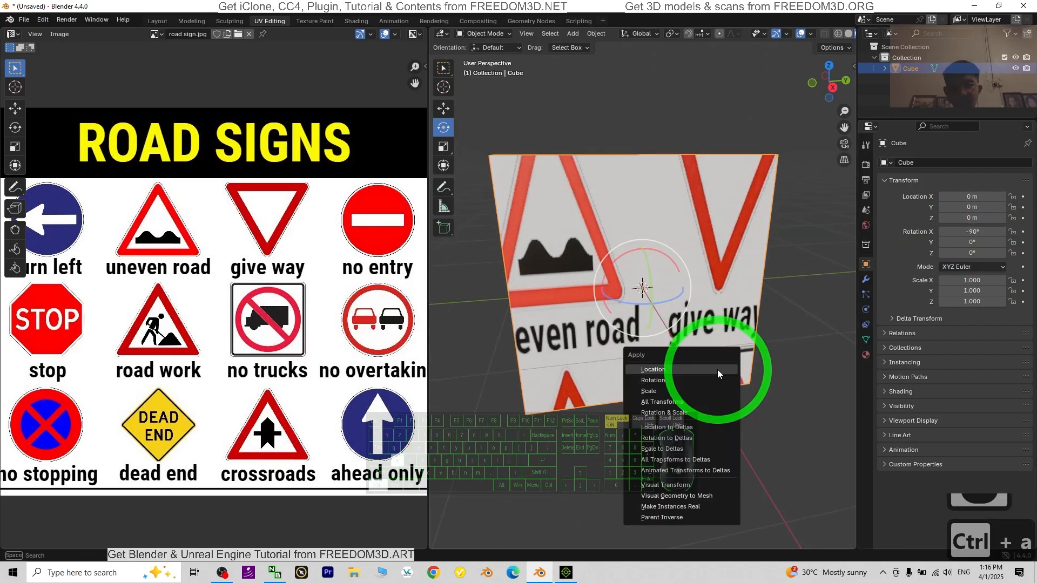
click(662, 403)
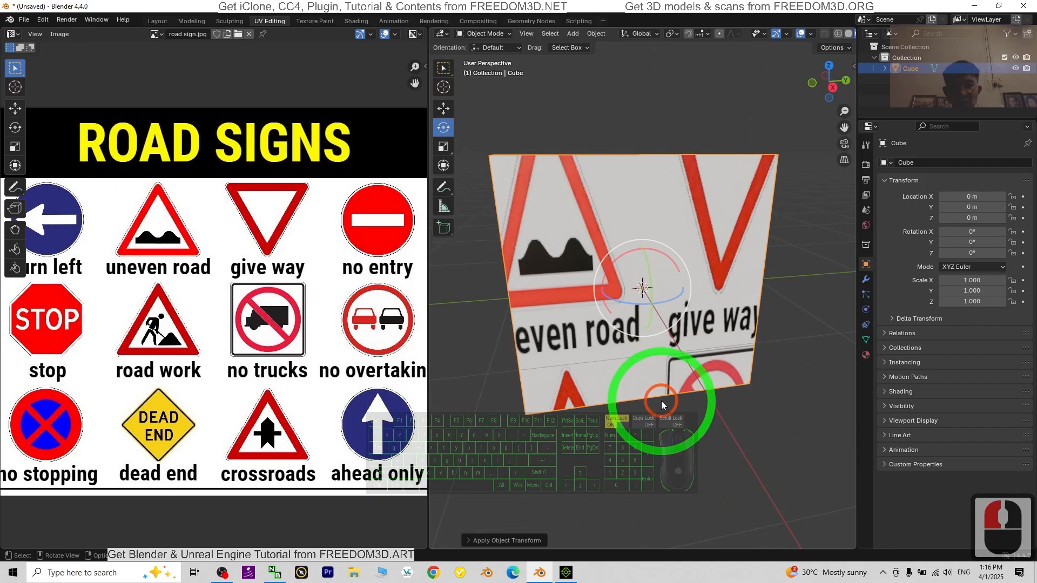
click(484, 34)
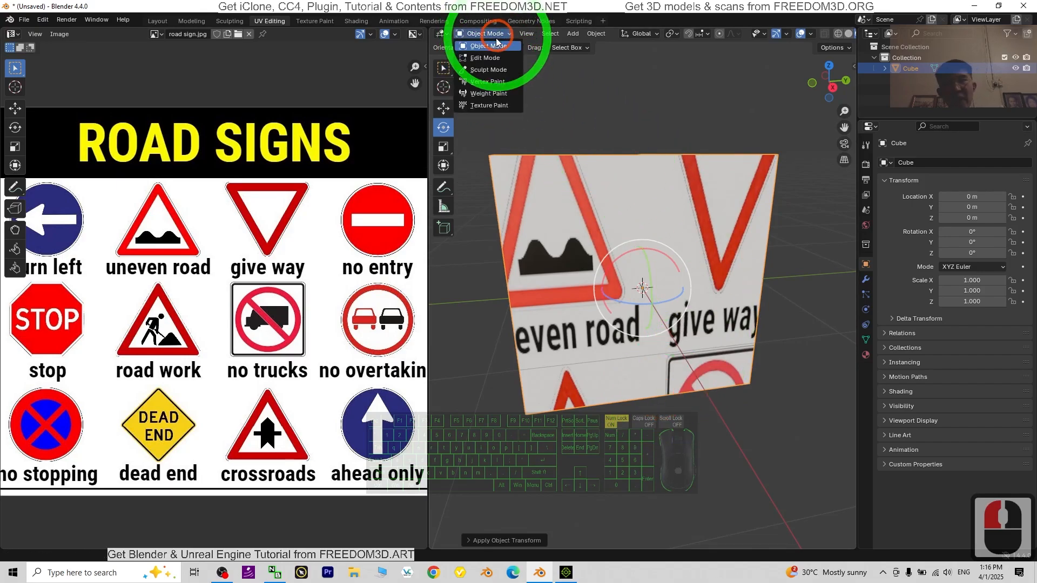
click(486, 58)
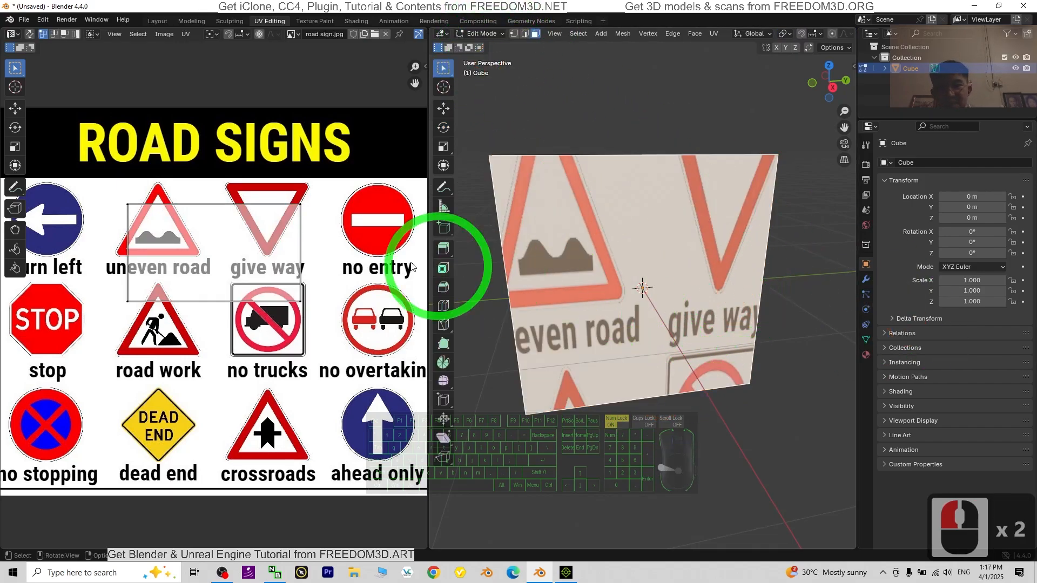
Step: Move the front face's UV island over the dead end sign in road sign.jpg, centring it horizontally on the sign
scroll(654, 298, down, 2)
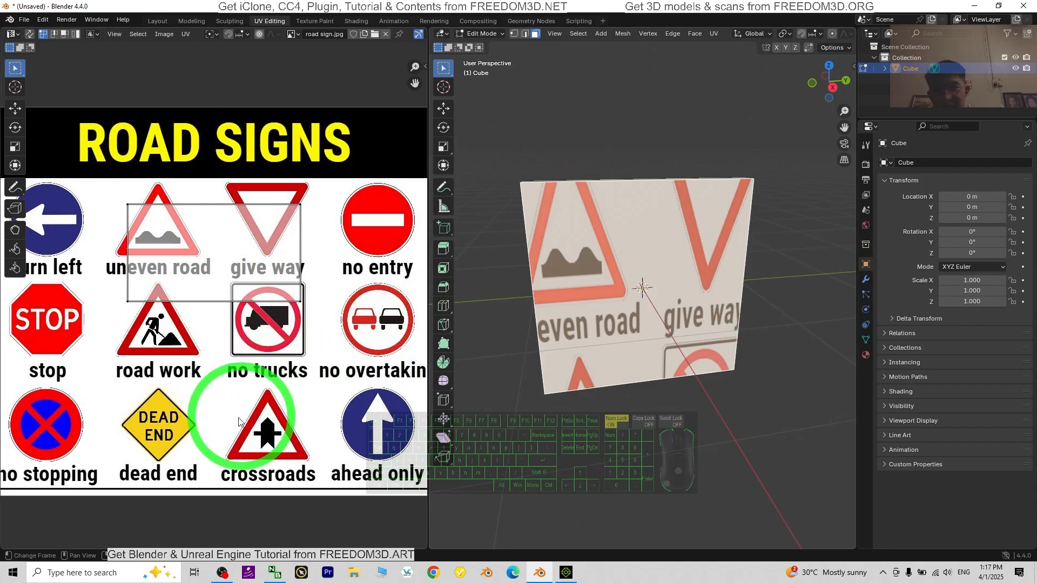
click(223, 254)
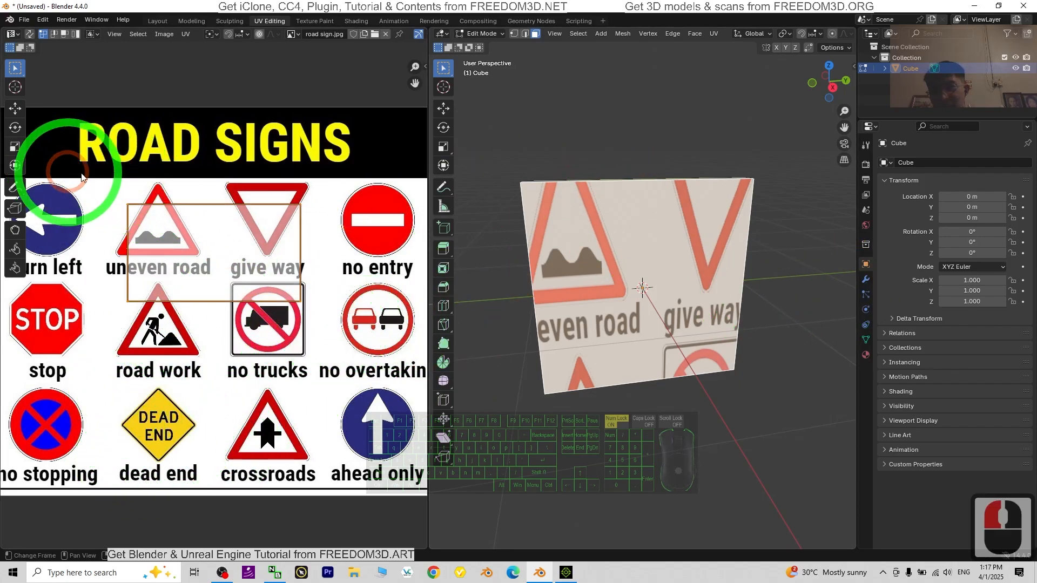
click(15, 108)
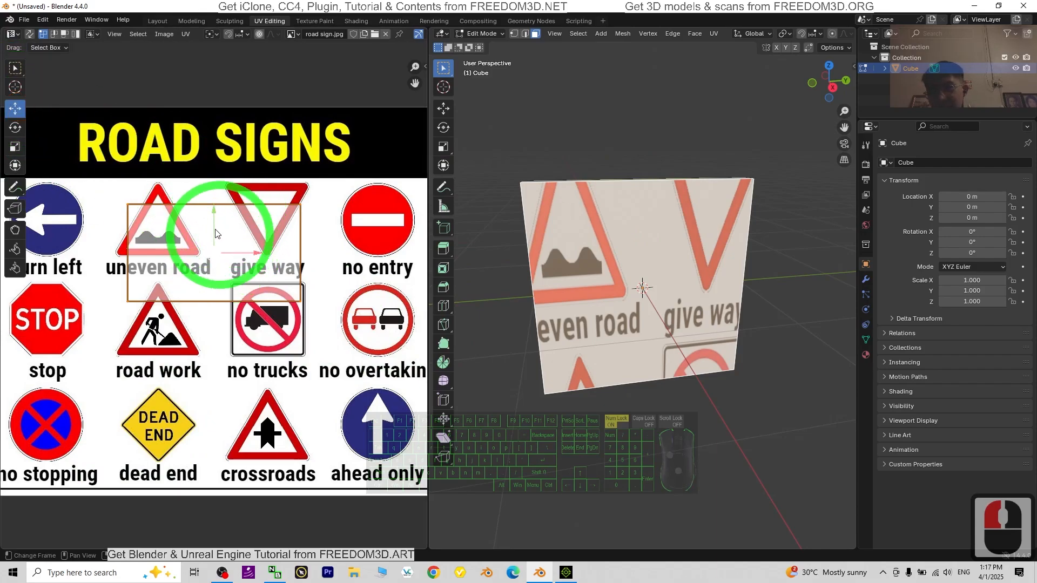
drag(215, 233, 203, 398)
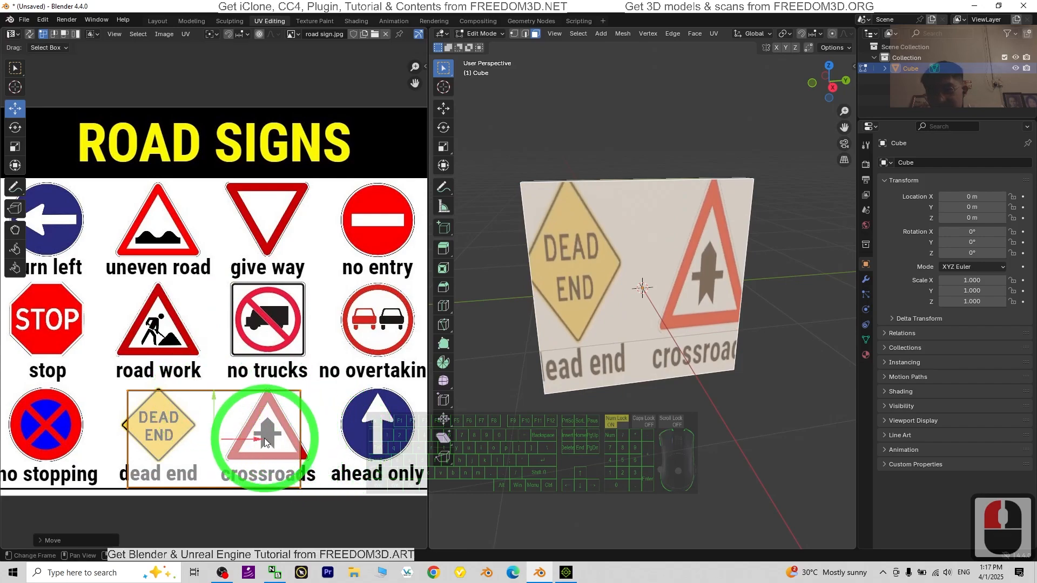
drag(256, 443, 164, 393)
drag(205, 431, 197, 431)
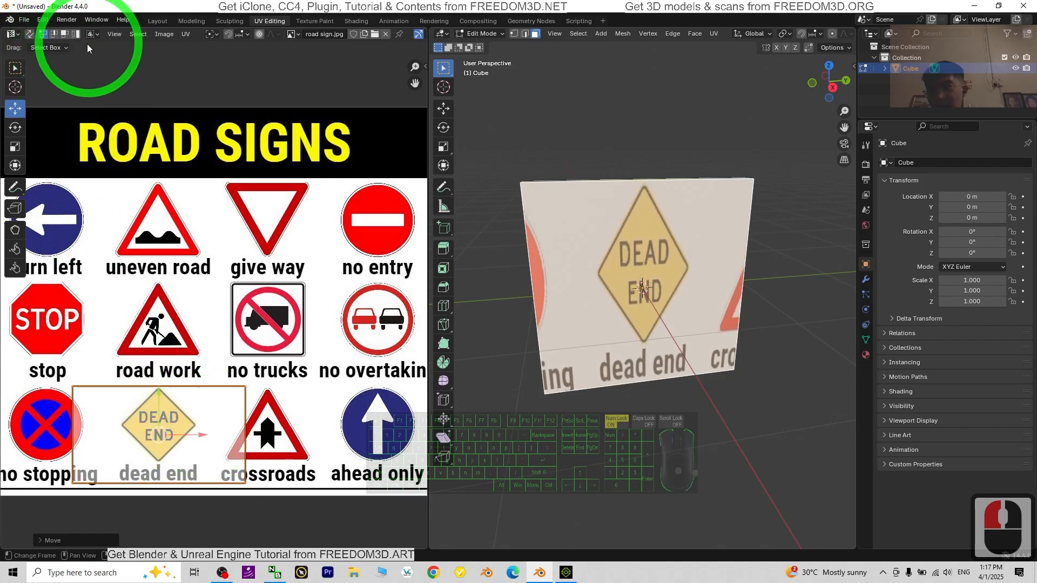
Step: Move the UV island's two vertical edges inward so it frames only the dead end sign and its caption
click(54, 36)
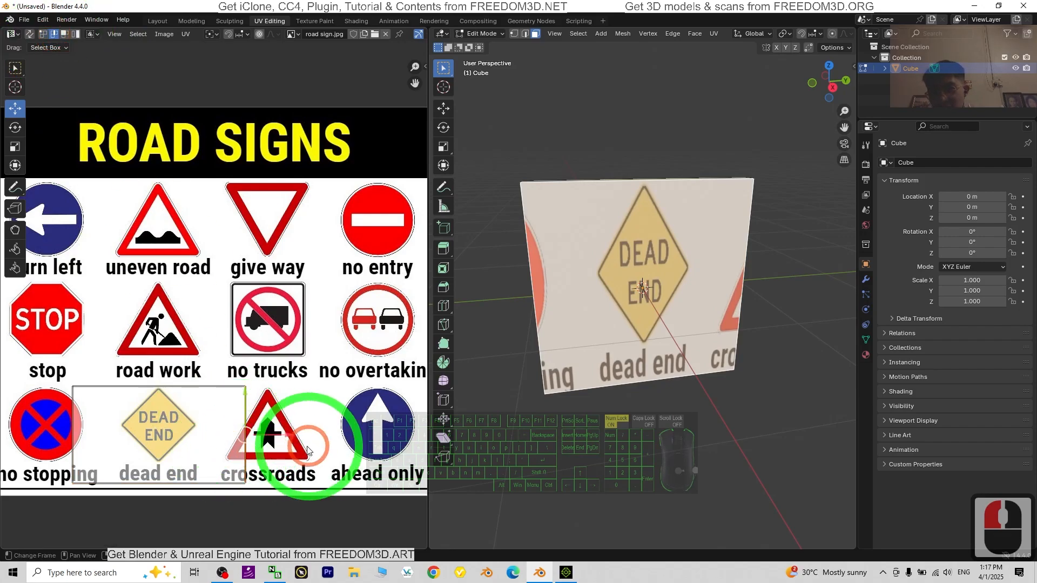
drag(298, 435, 236, 427)
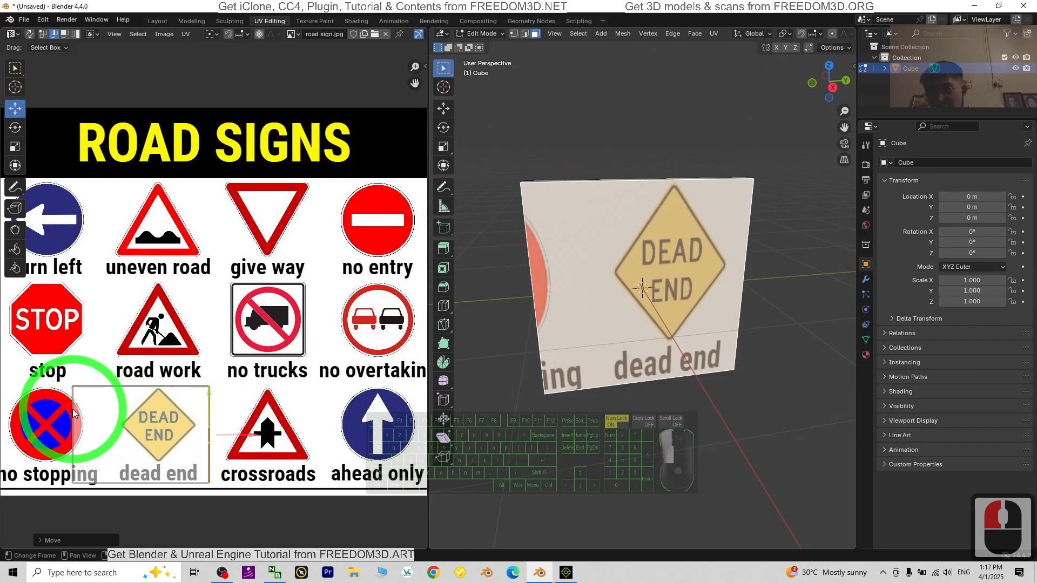
drag(70, 433, 157, 433)
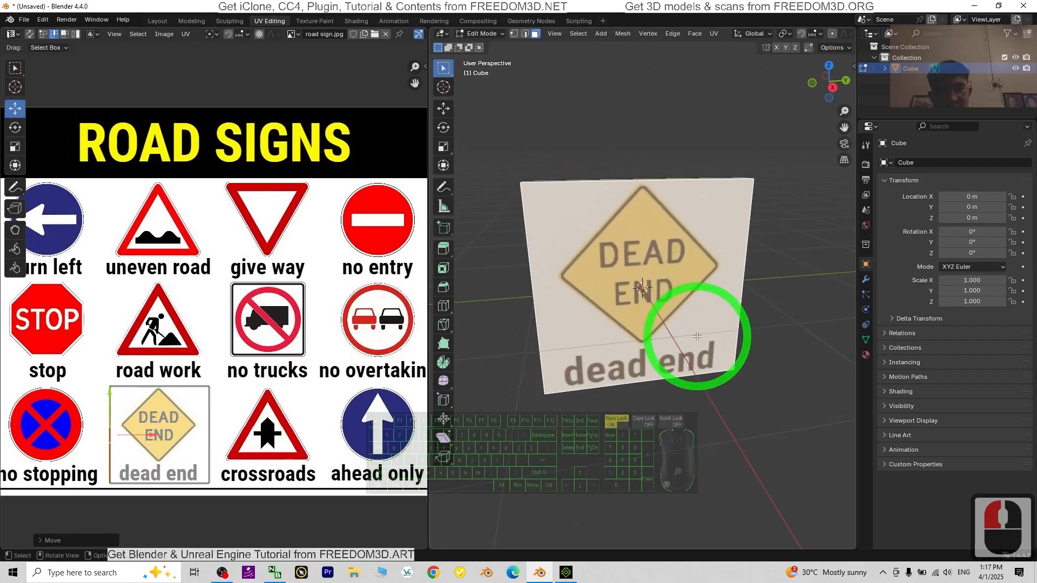
Step: Assign the metallic material to the panel's large rear face
middle_drag(697, 336, 447, 312)
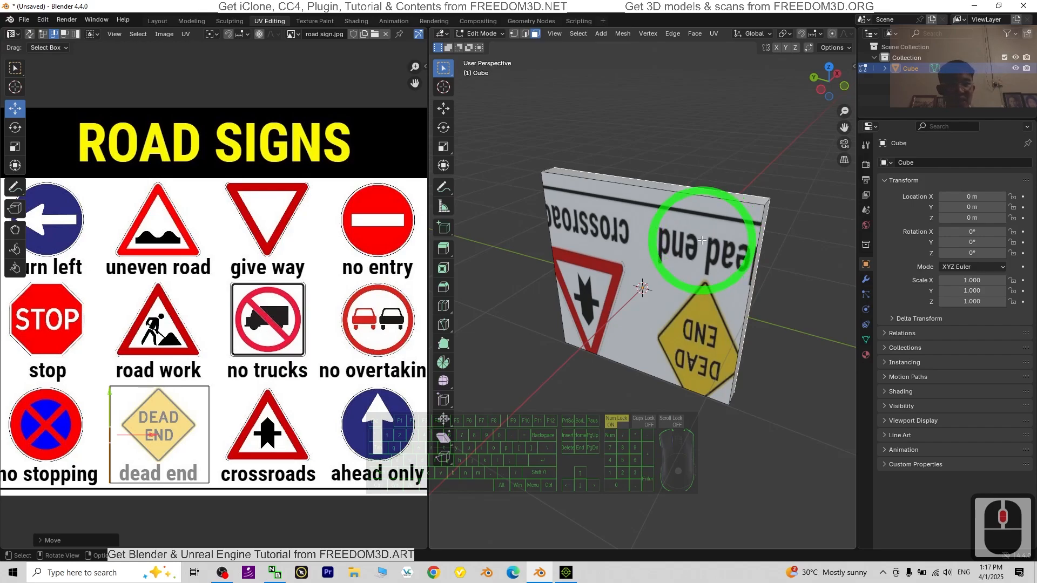
click(866, 355)
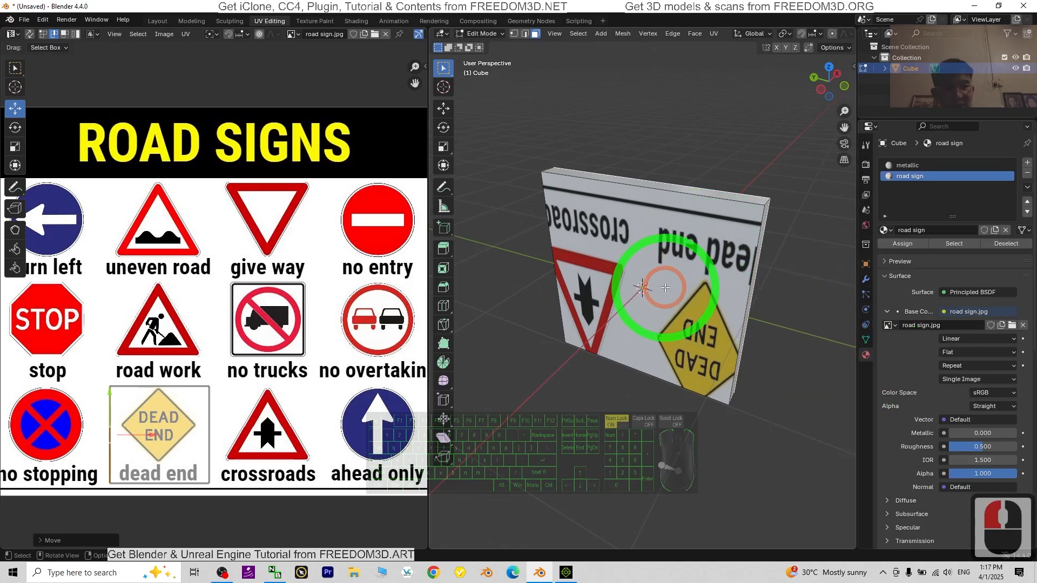
click(634, 259)
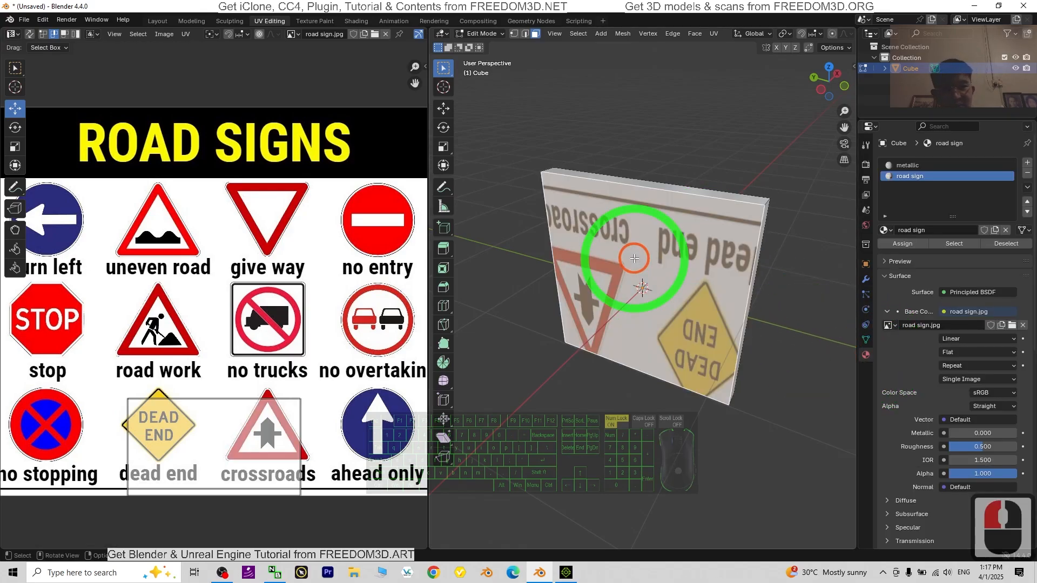
click(907, 165)
click(911, 244)
Step: Move the rear face slightly along X toward the front to thin the panel, ending on a front view
middle_drag(616, 221, 616, 177)
middle_drag(758, 273, 474, 153)
click(443, 108)
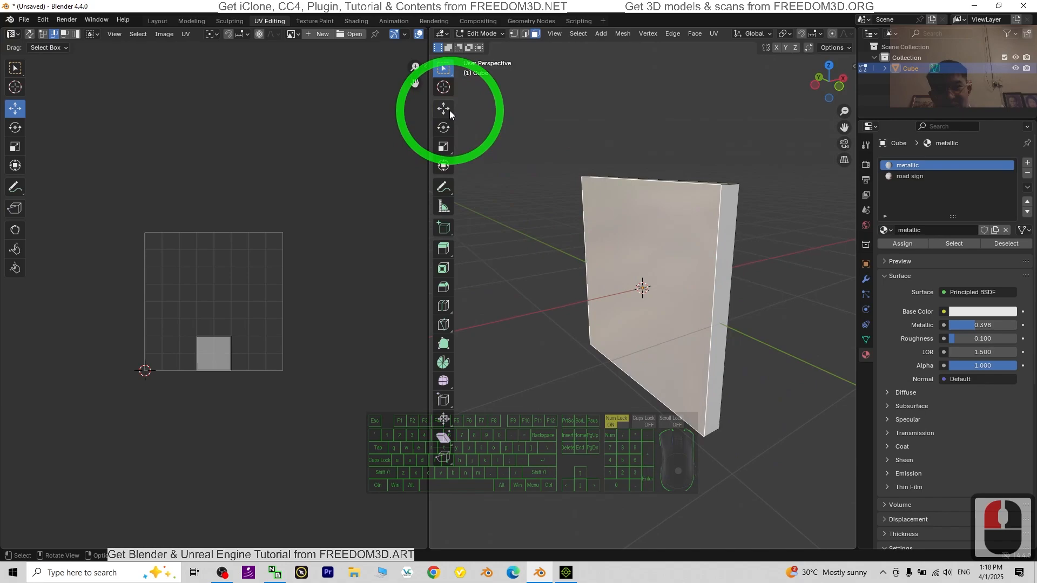
drag(669, 283, 681, 281)
middle_drag(787, 287, 656, 301)
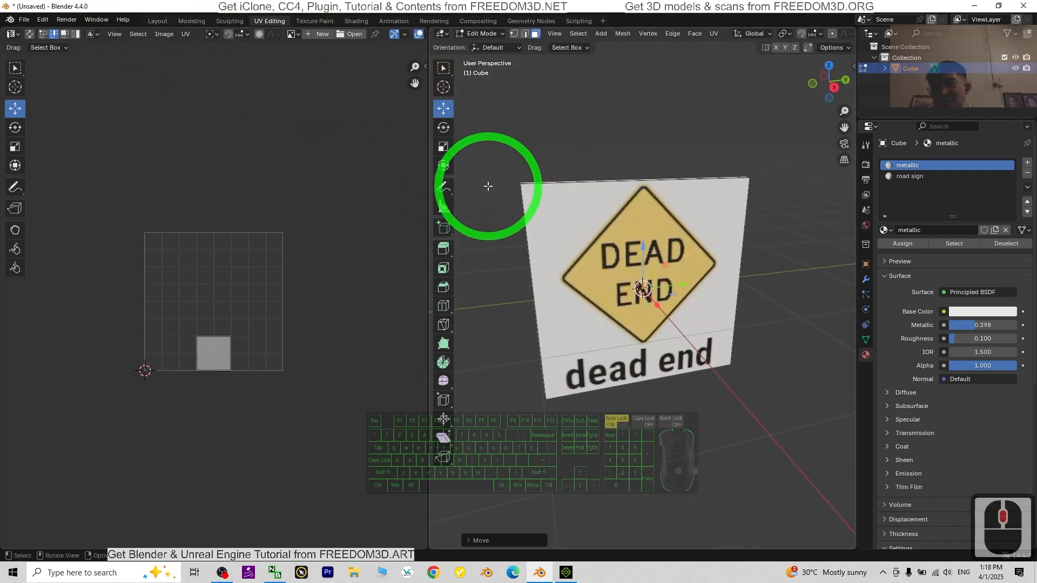
Step: Switch to the Layout workspace and put the sign panel in Edit Mode
click(156, 22)
click(70, 34)
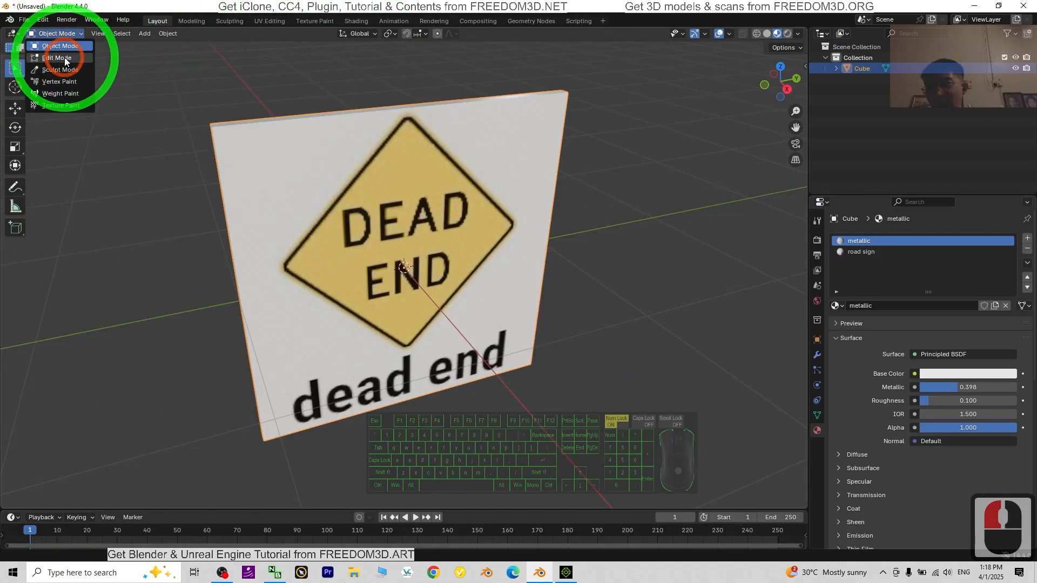
click(65, 58)
middle_drag(643, 326, 218, 161)
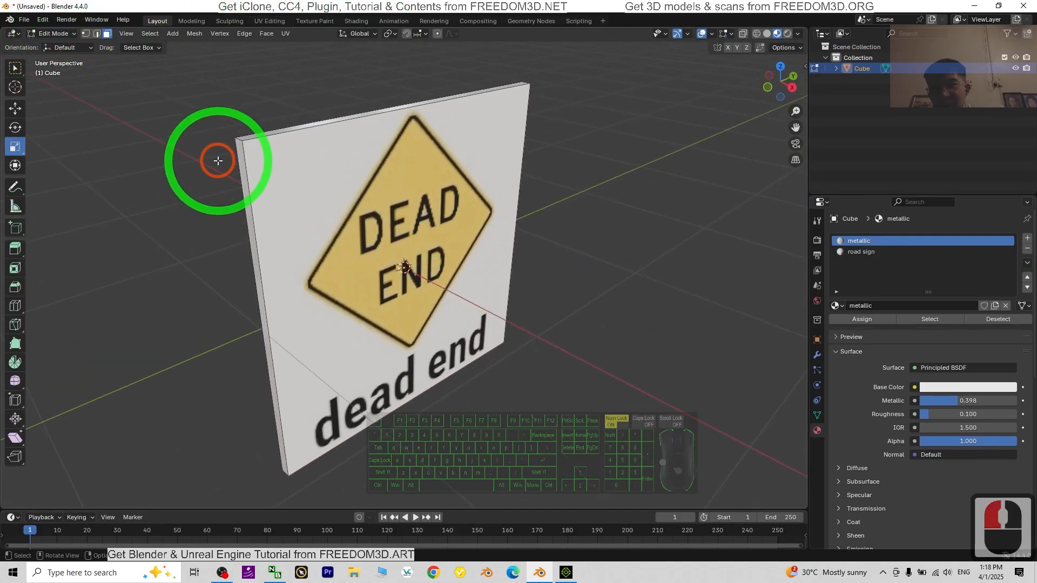
click(239, 142)
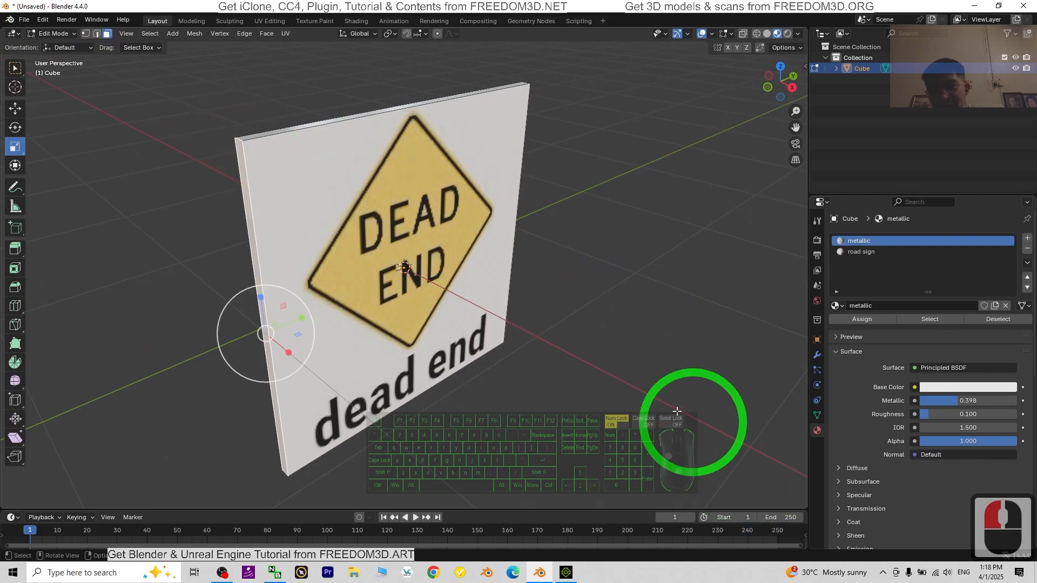
middle_drag(675, 416, 632, 436)
middle_click(124, 116)
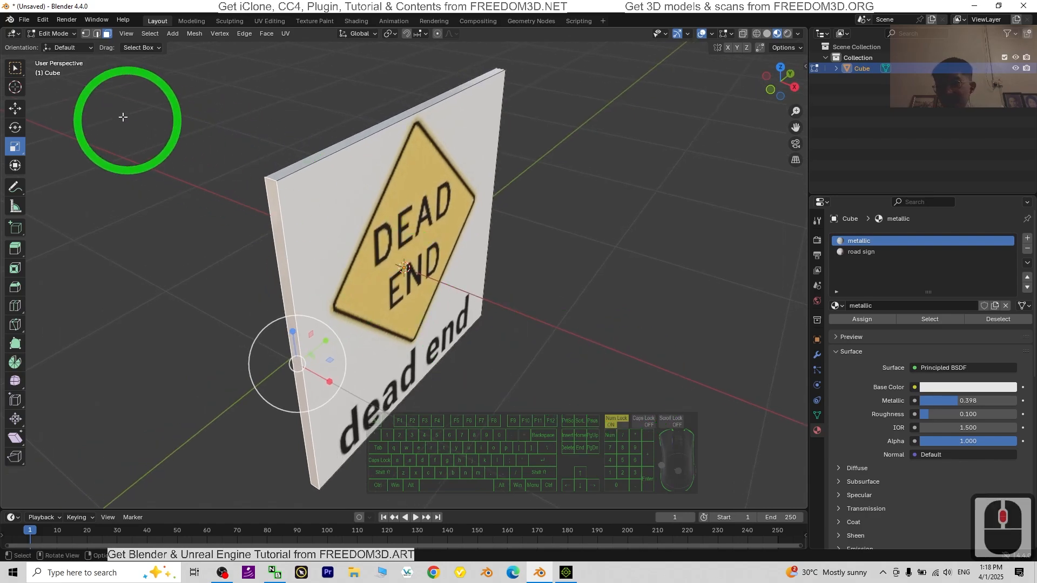
Step: Bevel the panel's four short corner edges by about 0.14 m
click(97, 34)
click(259, 173)
middle_drag(481, 440, 488, 364)
shift+click(287, 438)
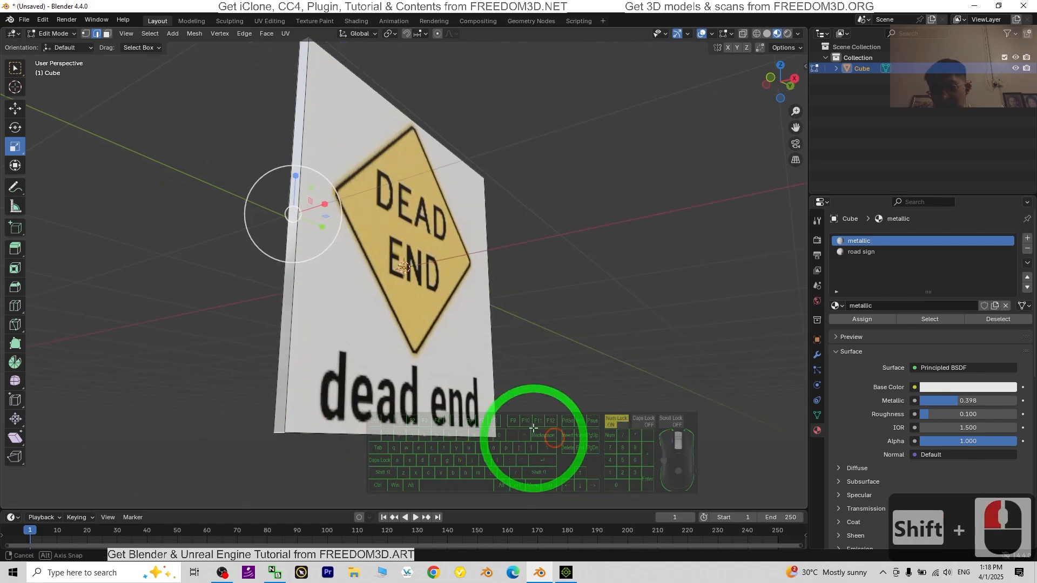
middle_drag(528, 428, 528, 353)
shift+click(554, 328)
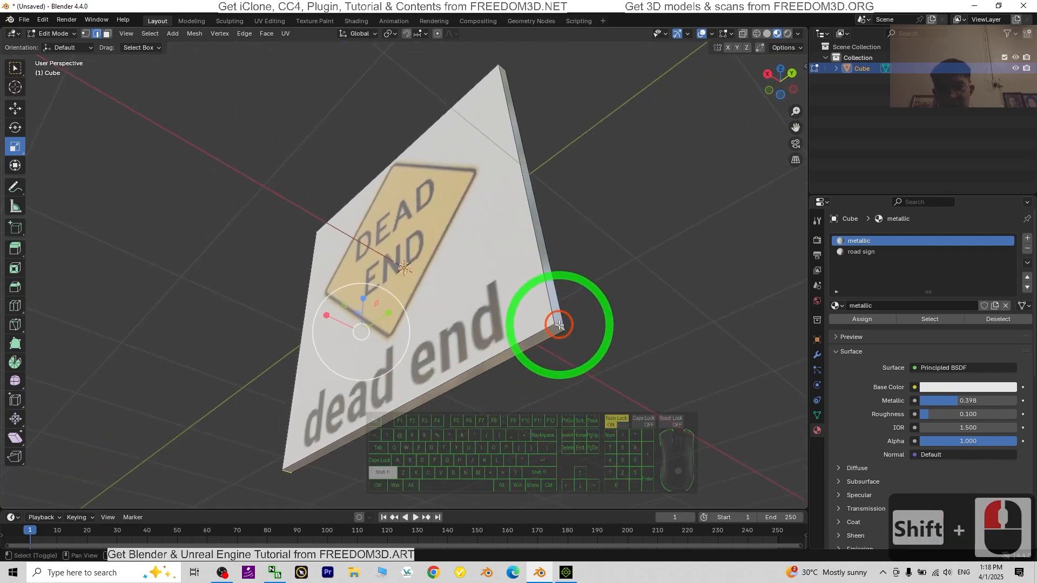
middle_drag(556, 315, 533, 298)
shift+click(546, 146)
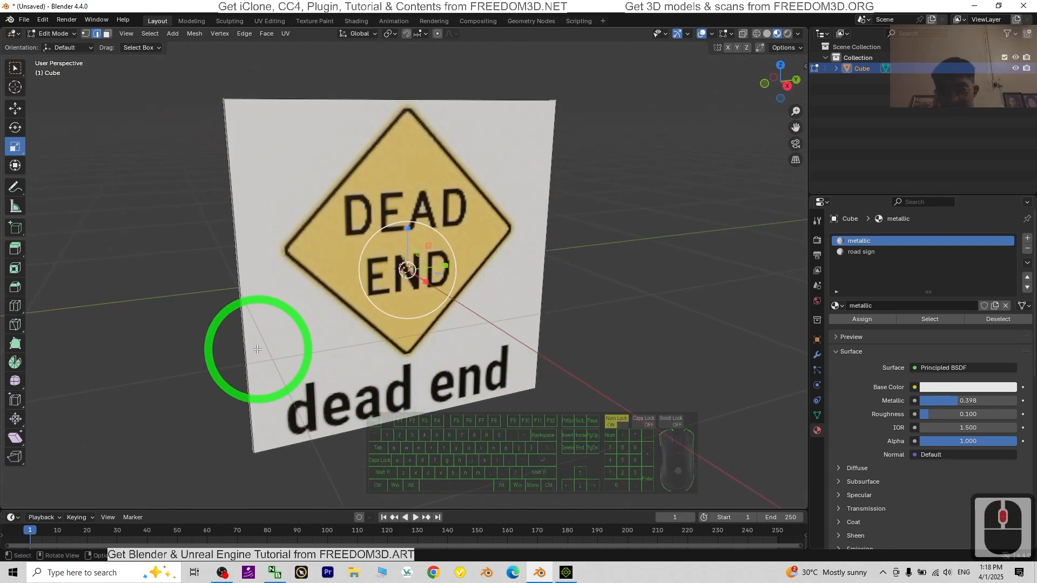
key(ctrl+b)
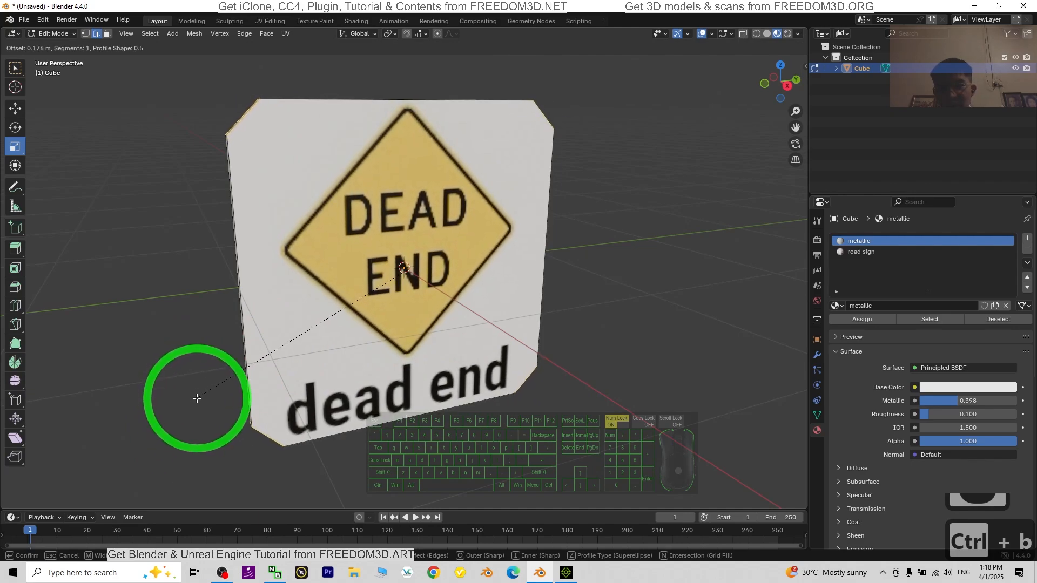
click(201, 396)
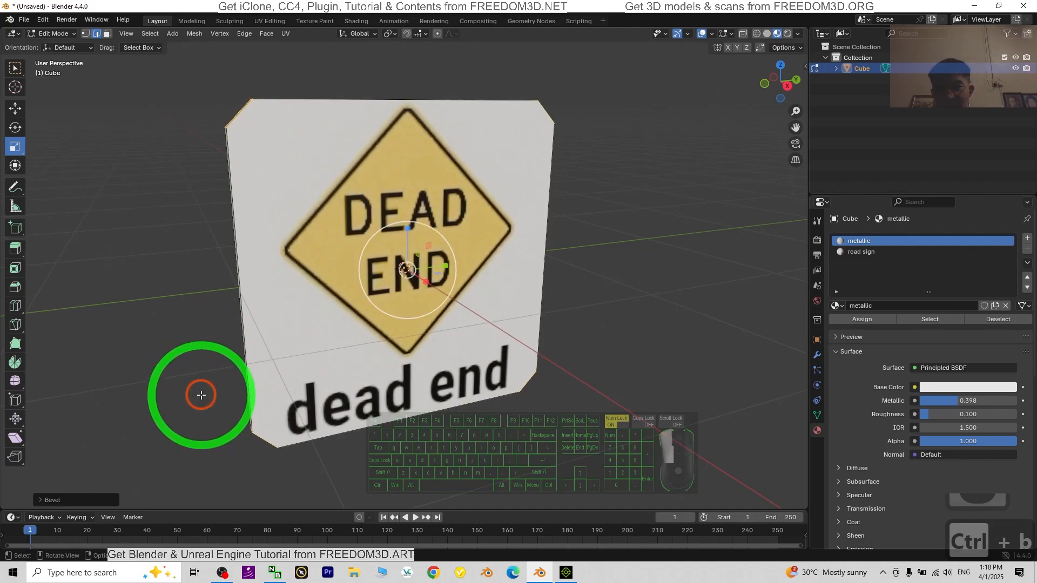
Step: Set the corner bevel to 0.23 m width with 5 segments and return to Object Mode
click(54, 501)
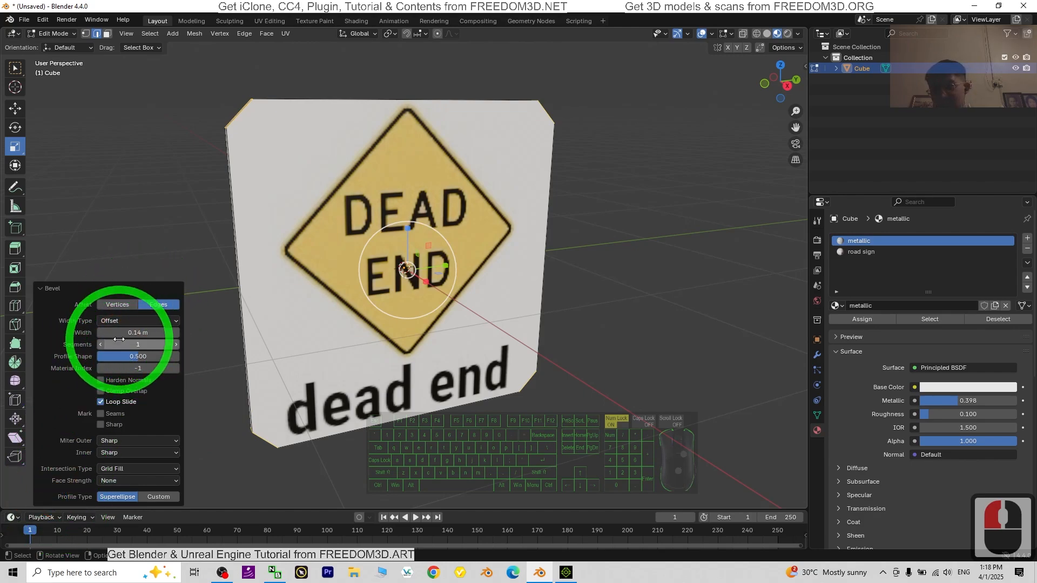
drag(125, 333, 138, 332)
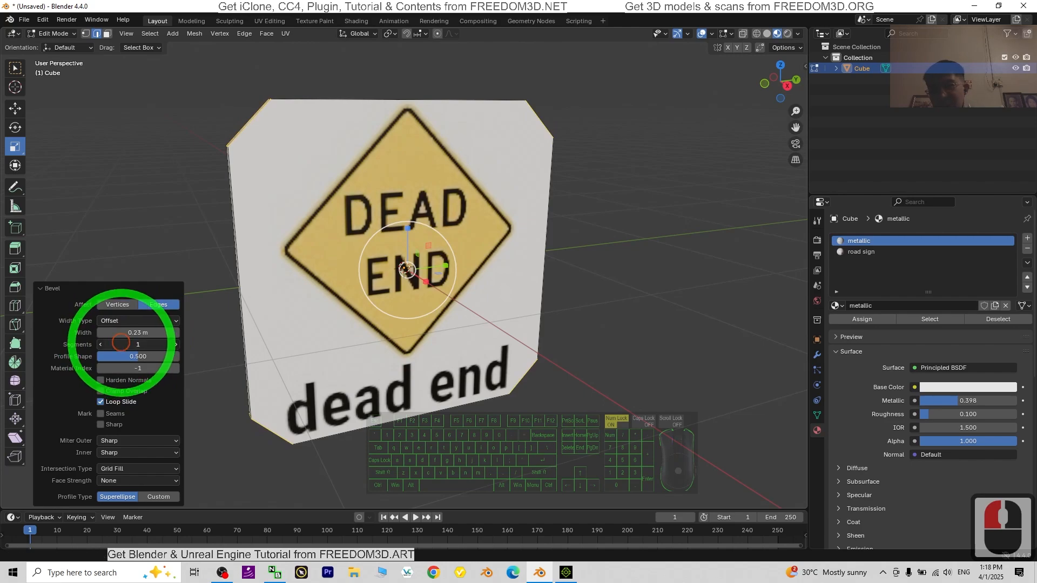
drag(121, 342, 137, 344)
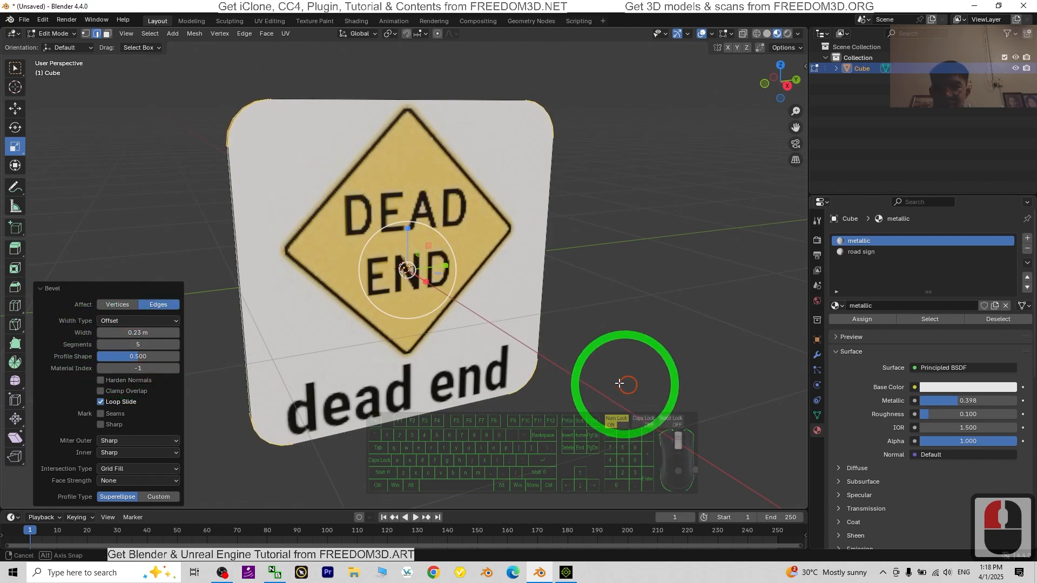
middle_drag(620, 433, 648, 385)
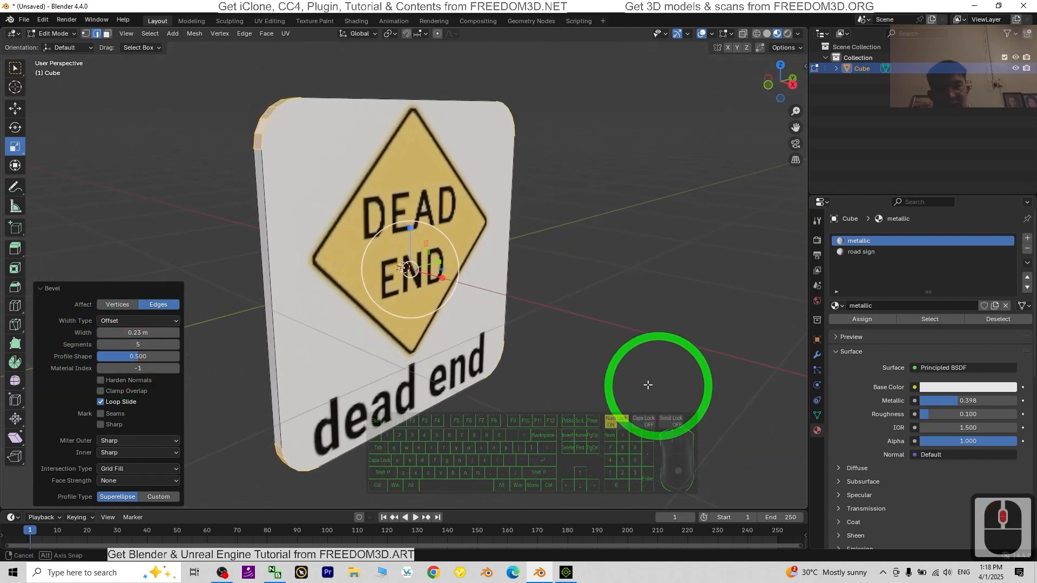
middle_drag(433, 382, 393, 363)
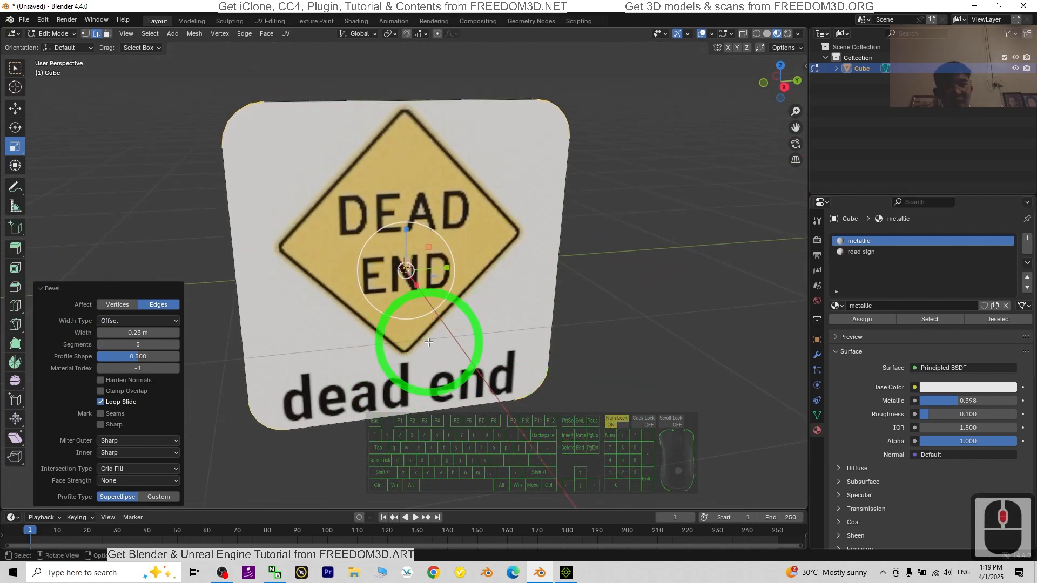
click(57, 34)
click(59, 47)
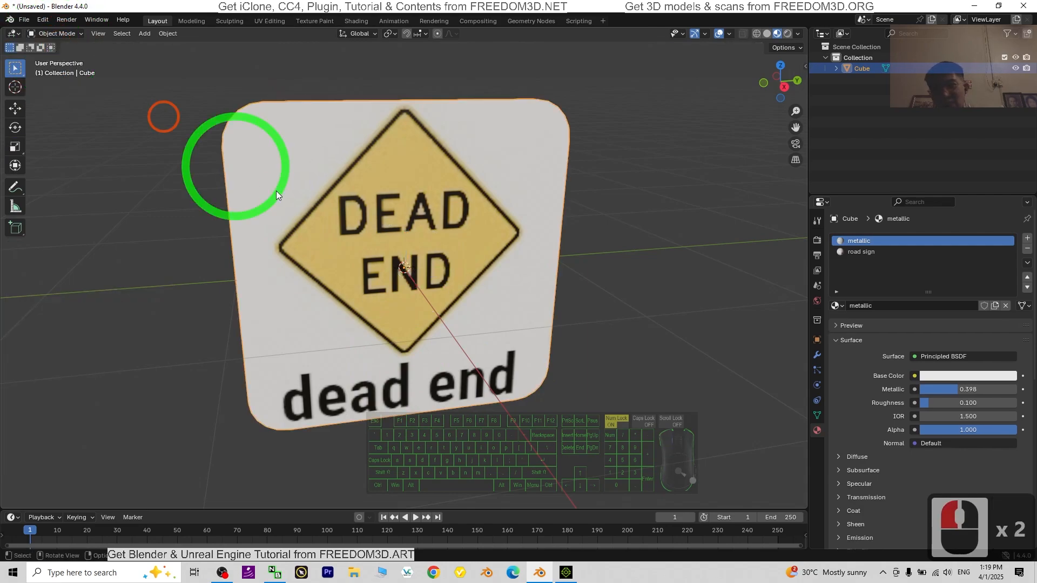
Step: Add a cylinder mesh and scale it down uniformly to about 0.064
scroll(458, 372, down, 4)
middle_drag(458, 372, 614, 365)
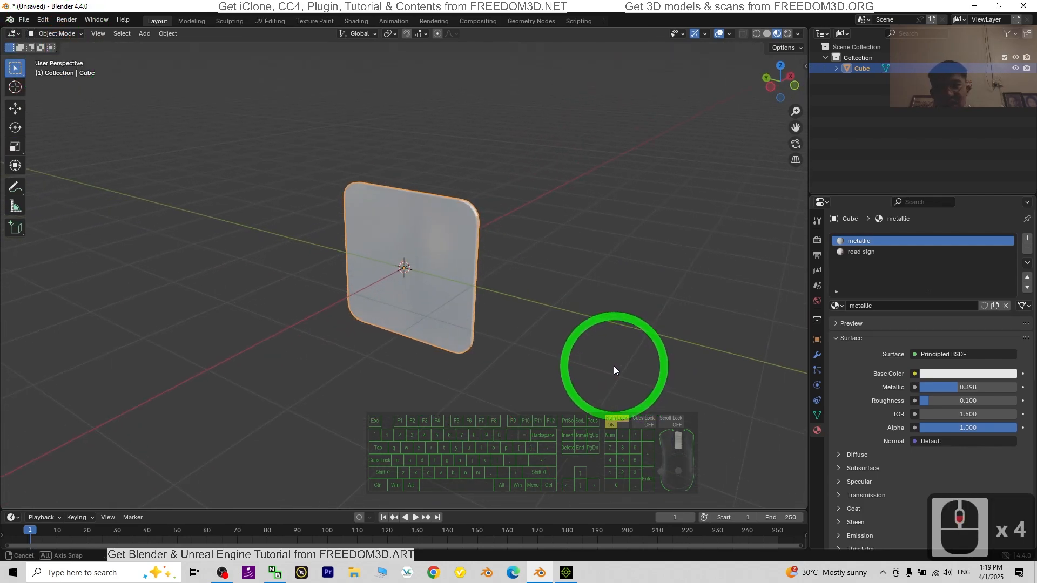
click(145, 33)
click(151, 46)
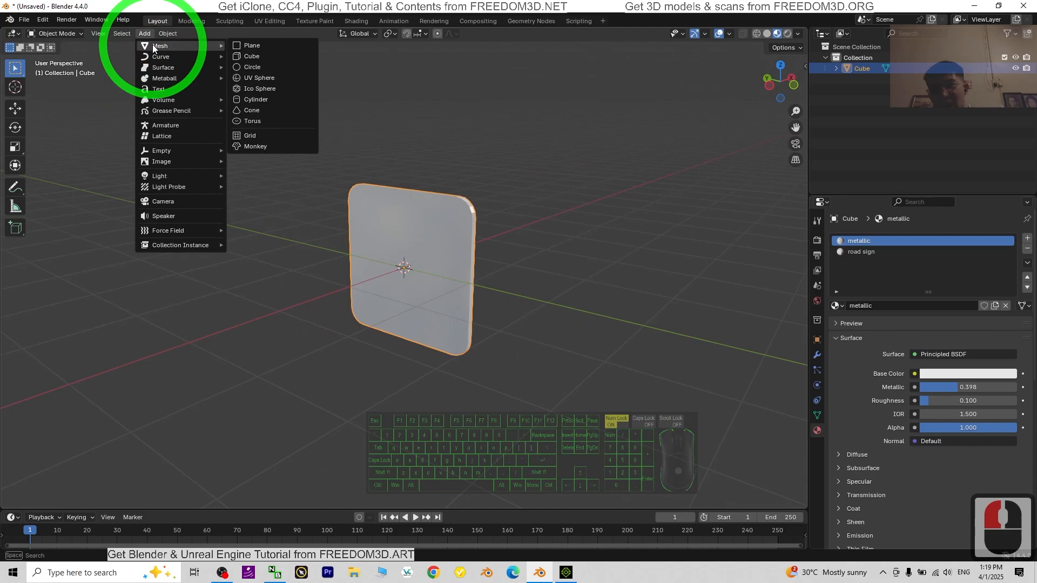
click(262, 101)
scroll(419, 248, up, 3)
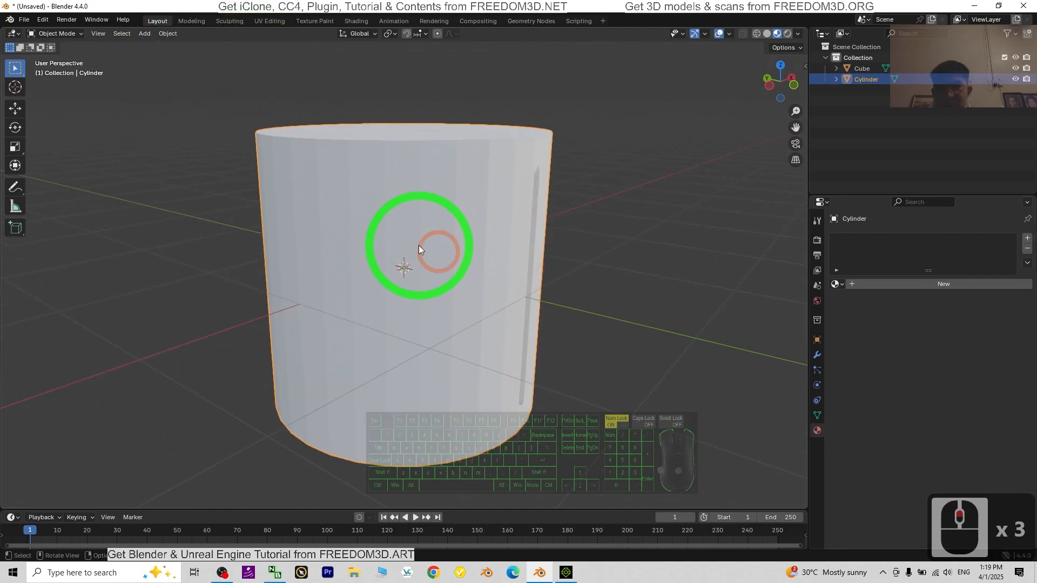
scroll(432, 243, down, 1)
key(s)
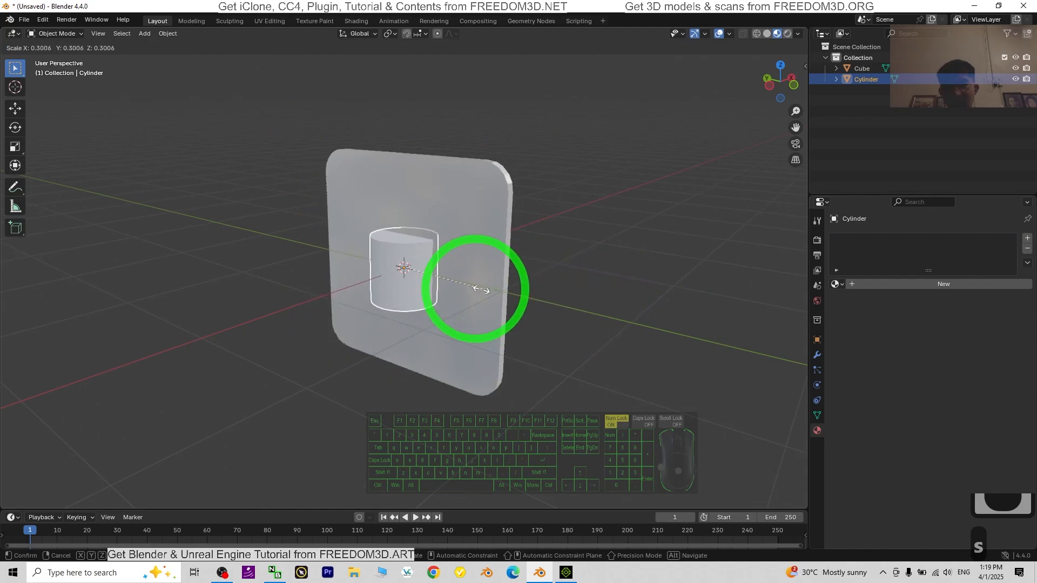
click(420, 272)
middle_drag(420, 272, 555, 254)
Step: Stretch the small cylinder along Z by a factor of about 39.4 to form a thin pole
scroll(546, 231, up, 3)
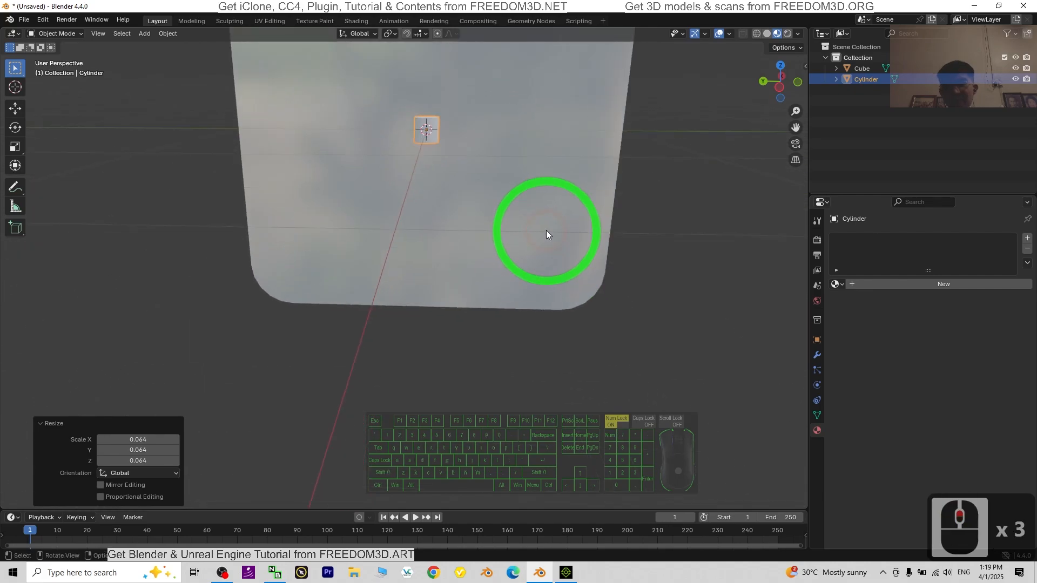
scroll(542, 231, down, 2)
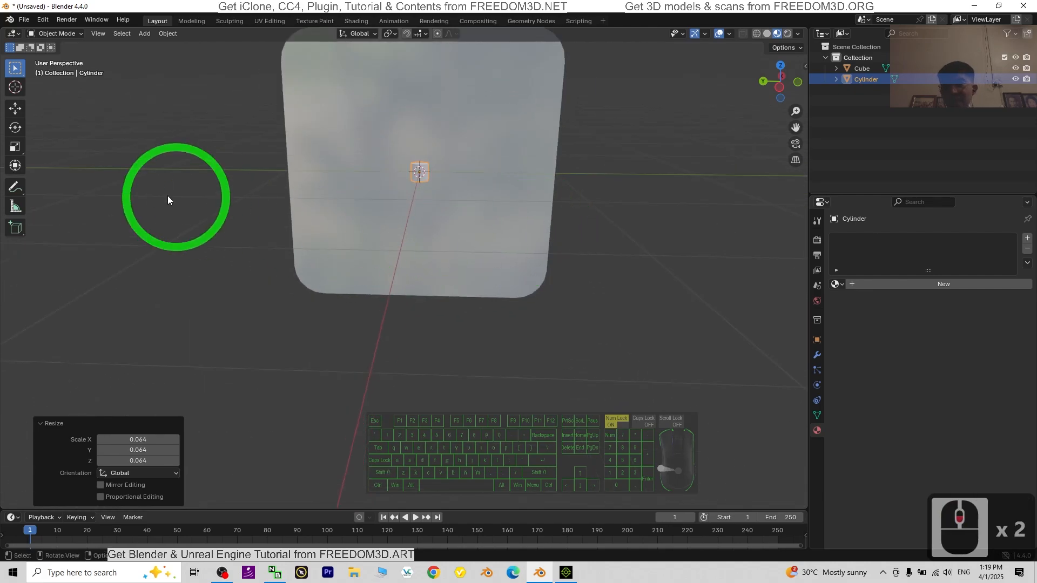
click(15, 146)
scroll(476, 148, down, 8)
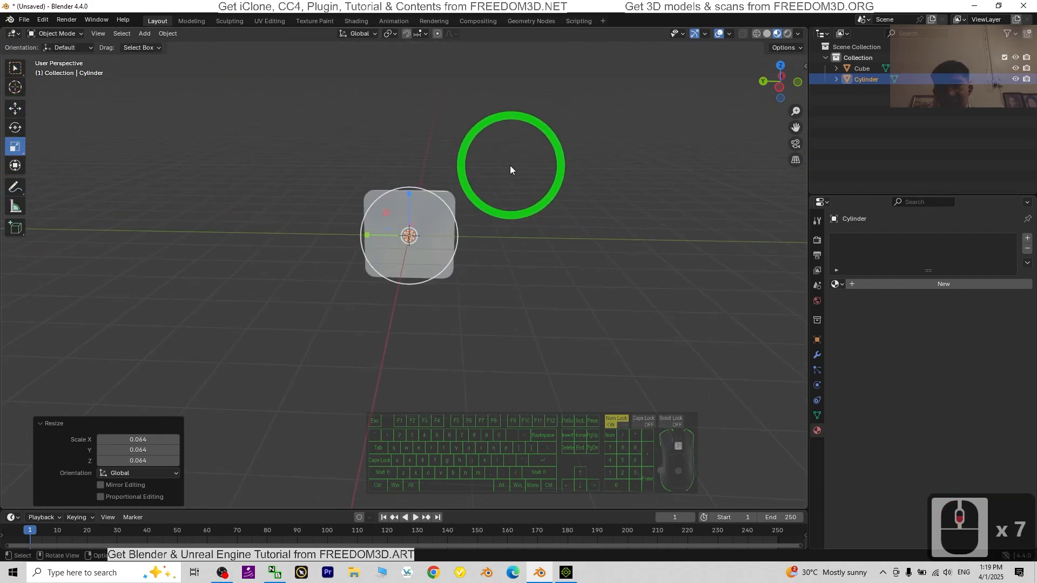
drag(412, 206, 268, 390)
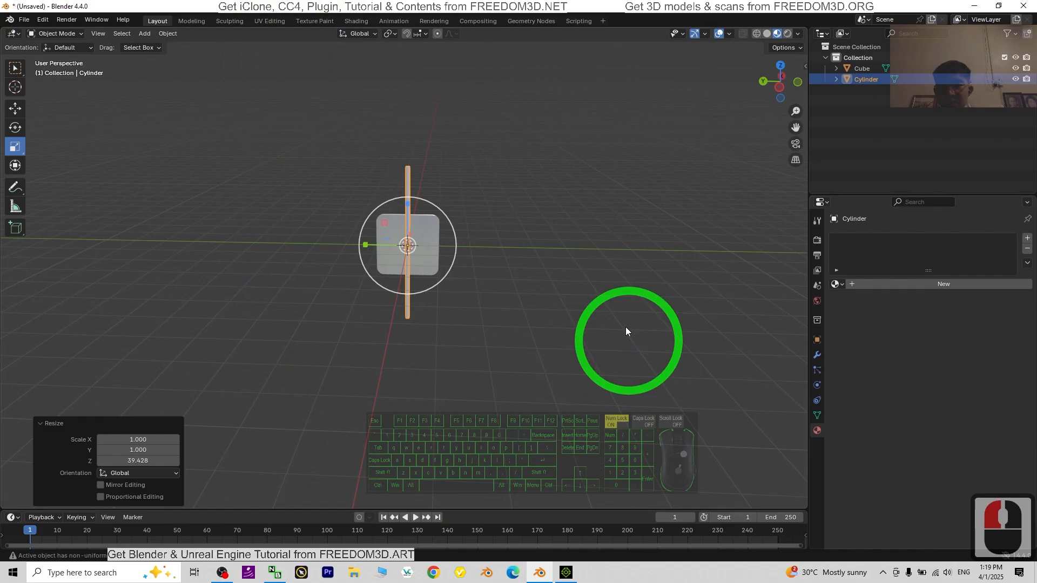
Step: Move the pole down about 2.04 m along Z, keeping its upper end behind the sign panel
drag(406, 203, 408, 264)
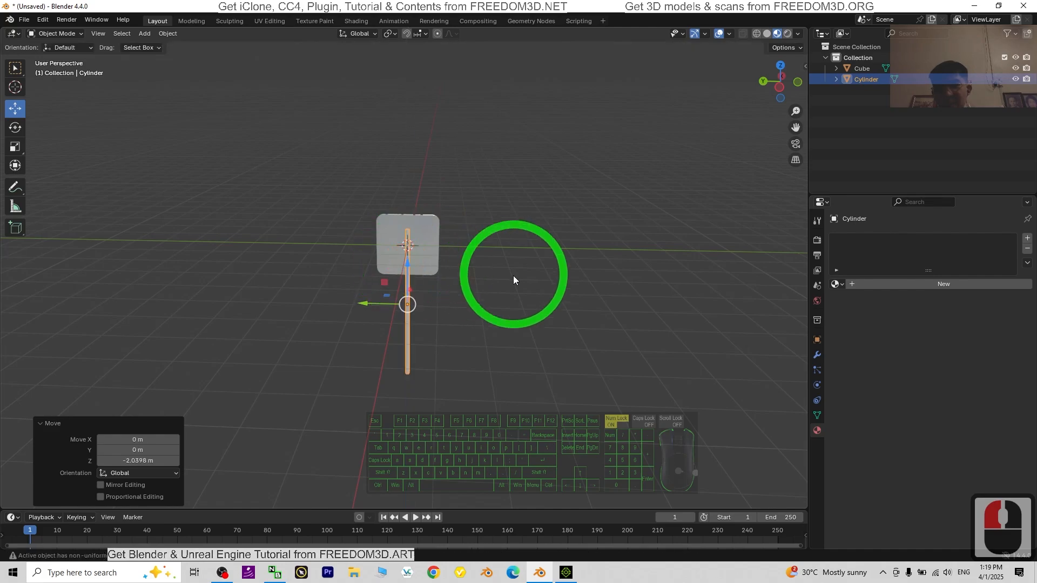
middle_drag(611, 283, 372, 268)
scroll(467, 310, up, 6)
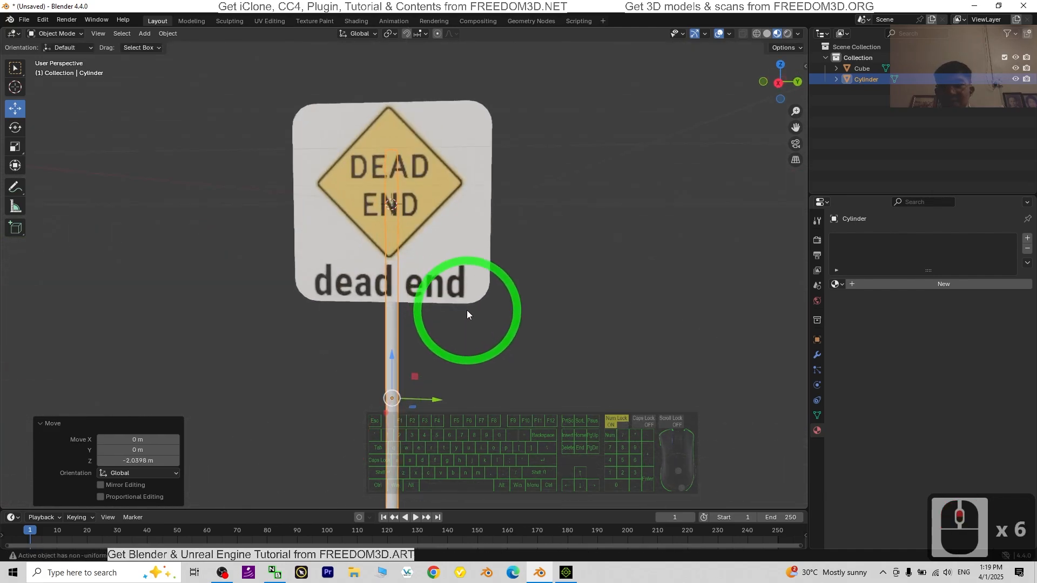
scroll(468, 314, down, 2)
middle_drag(533, 366, 709, 316)
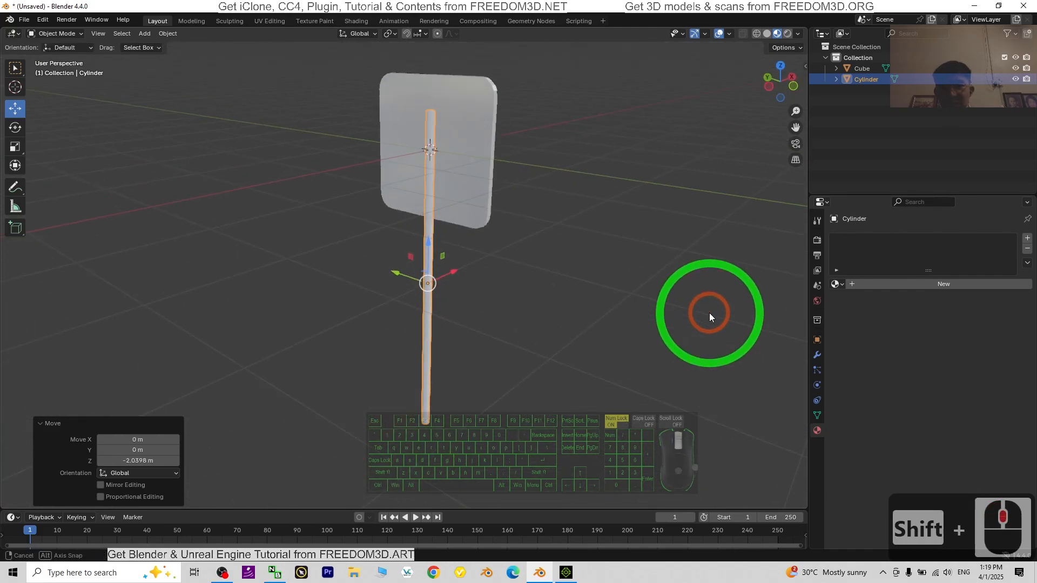
Step: Try to join the pole with the sign panel
click(430, 125)
click(475, 111)
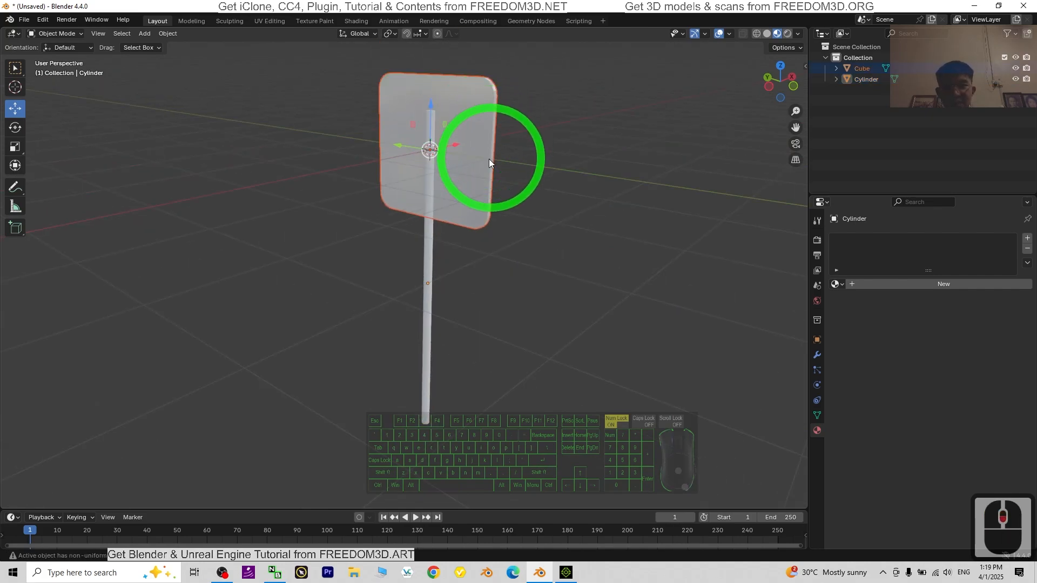
click(458, 194)
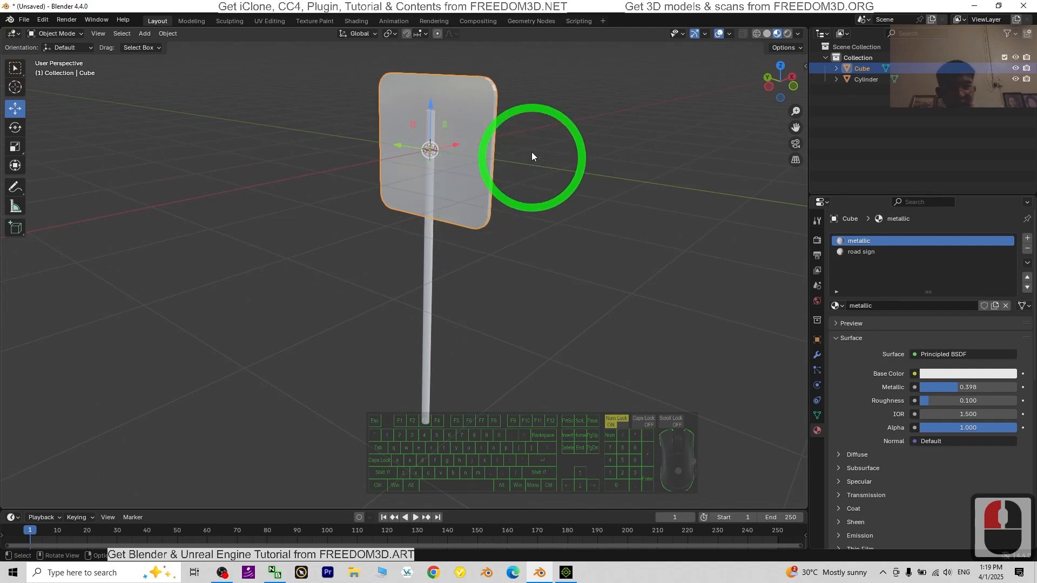
scroll(532, 155, up, 2)
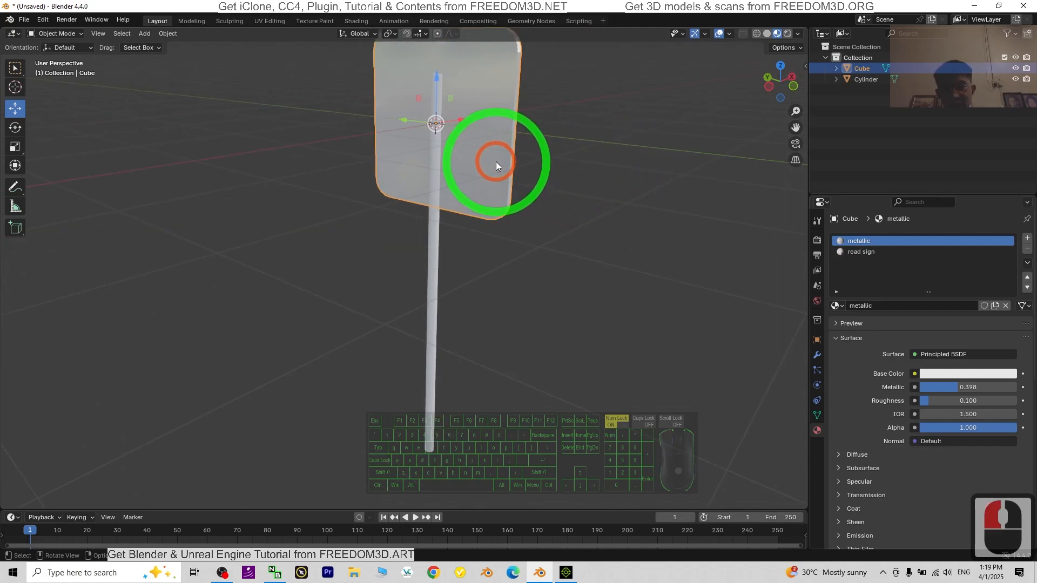
key(Caps_Lock)
key(Caps_Lock)
key(Caps_Lock)
key(Caps_Lock)
click(436, 165)
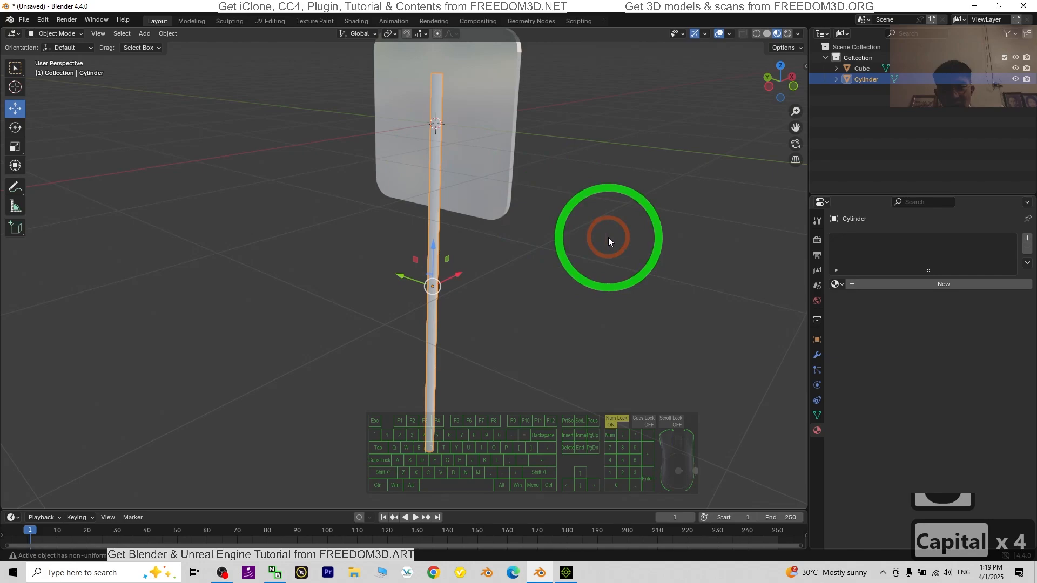
middle_drag(608, 241, 463, 248)
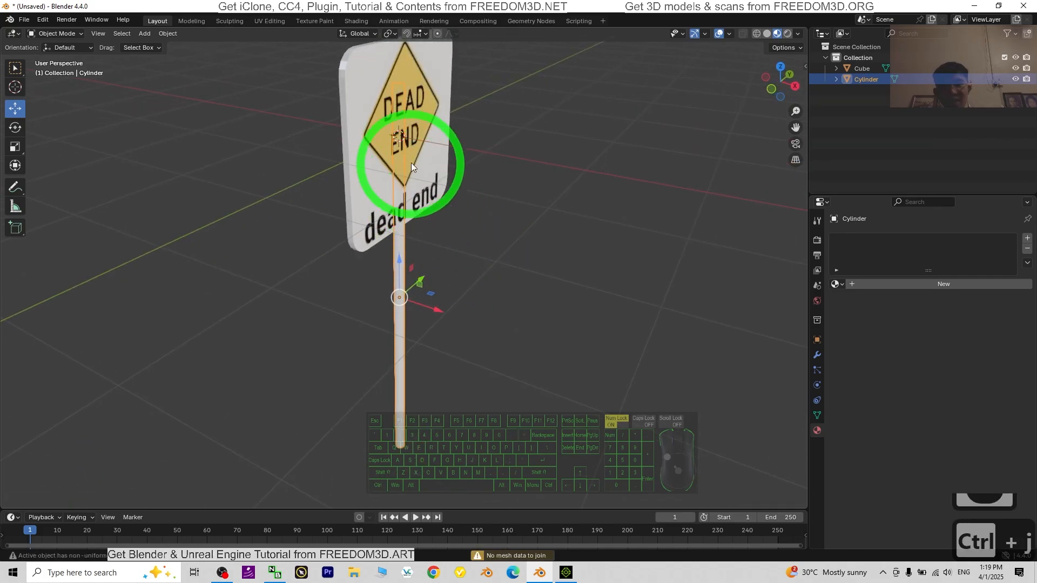
Step: Select the sign panel and the pole together and join them into one object with the pole active
click(375, 100)
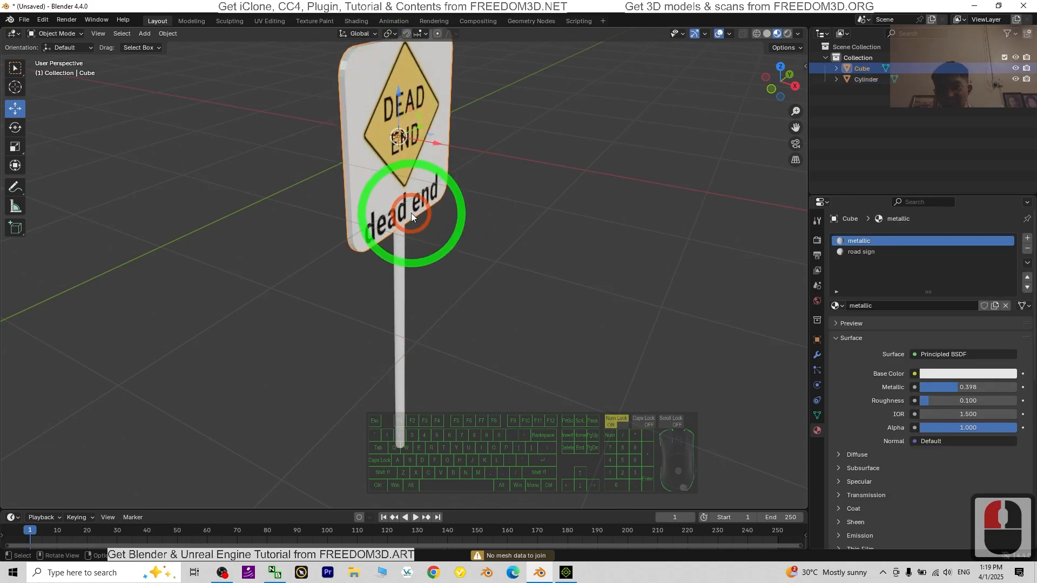
shift+click(404, 271)
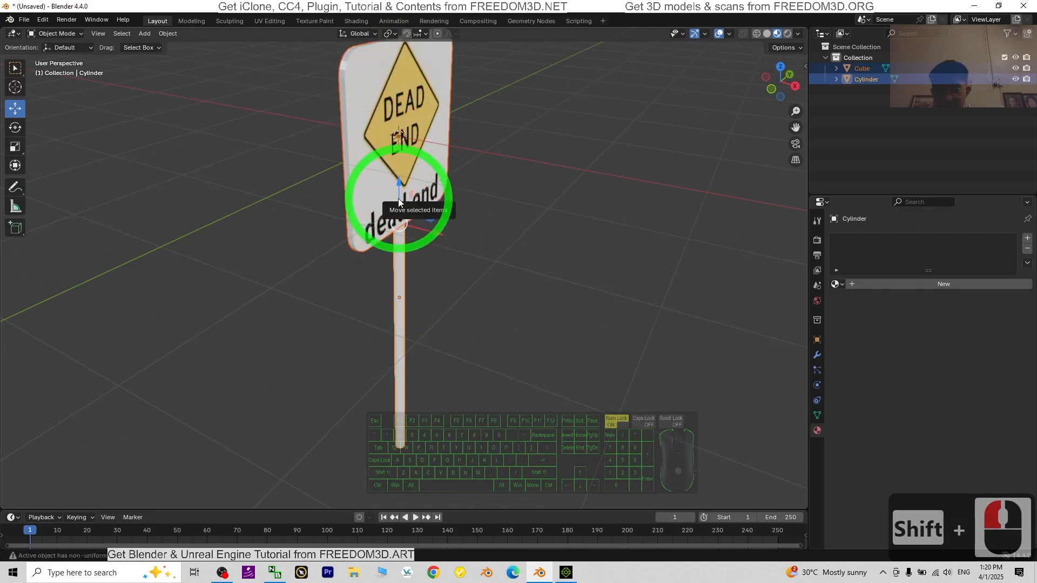
key(ctrl+j)
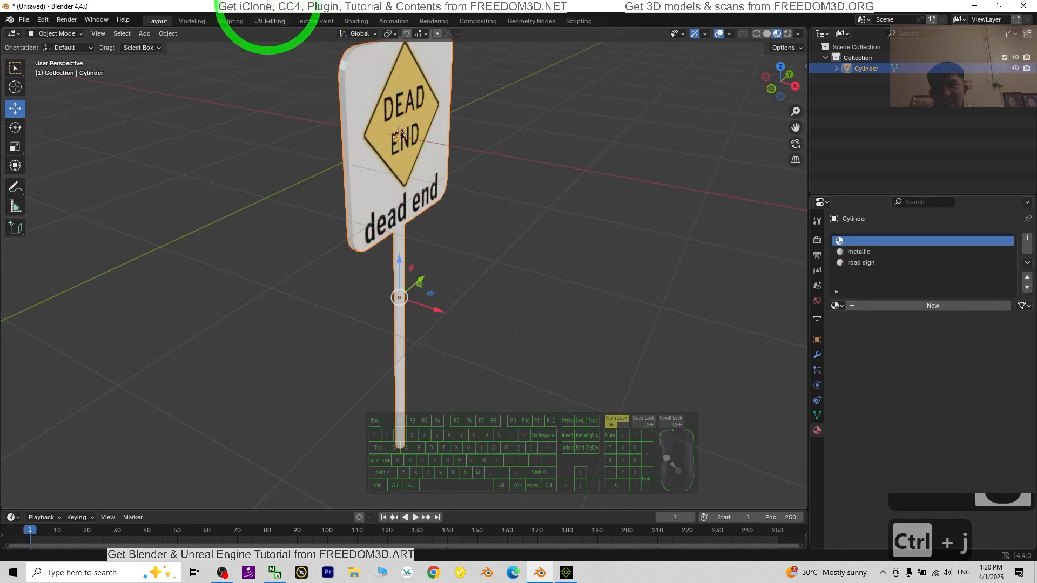
middle_drag(614, 247, 547, 245)
scroll(547, 240, down, 4)
scroll(541, 277, up, 3)
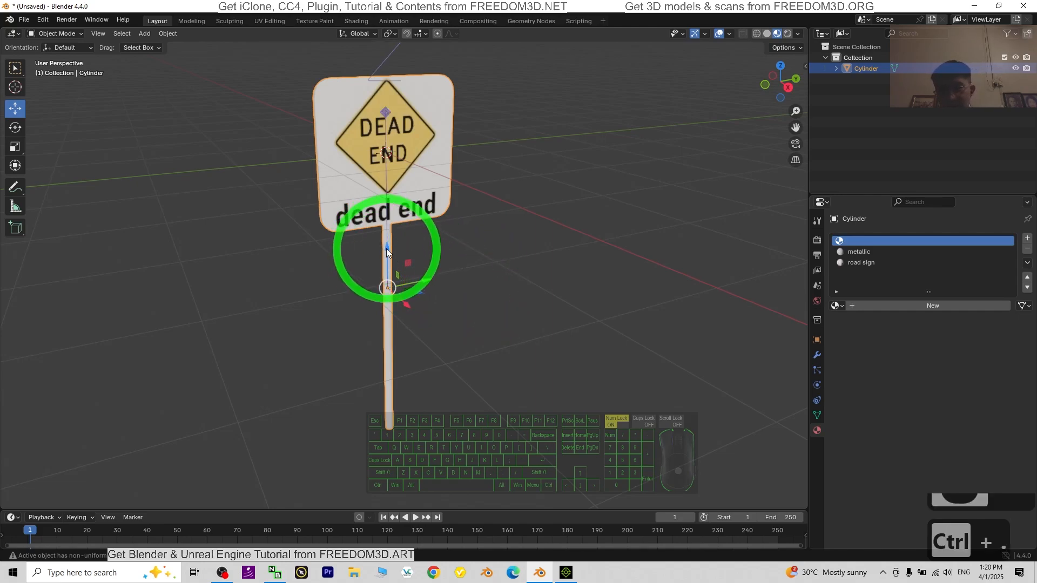
Step: Move only the joined sign's origin down about 2.3 m along Z to the lower end of the pole
ctrl+drag(387, 249, 391, 379)
click(787, 89)
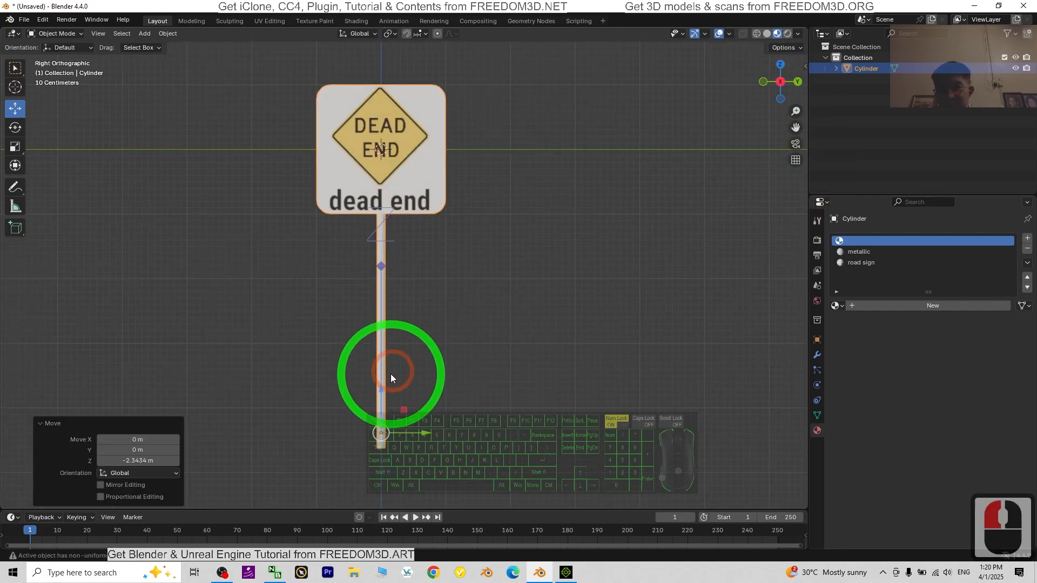
drag(381, 392, 382, 399)
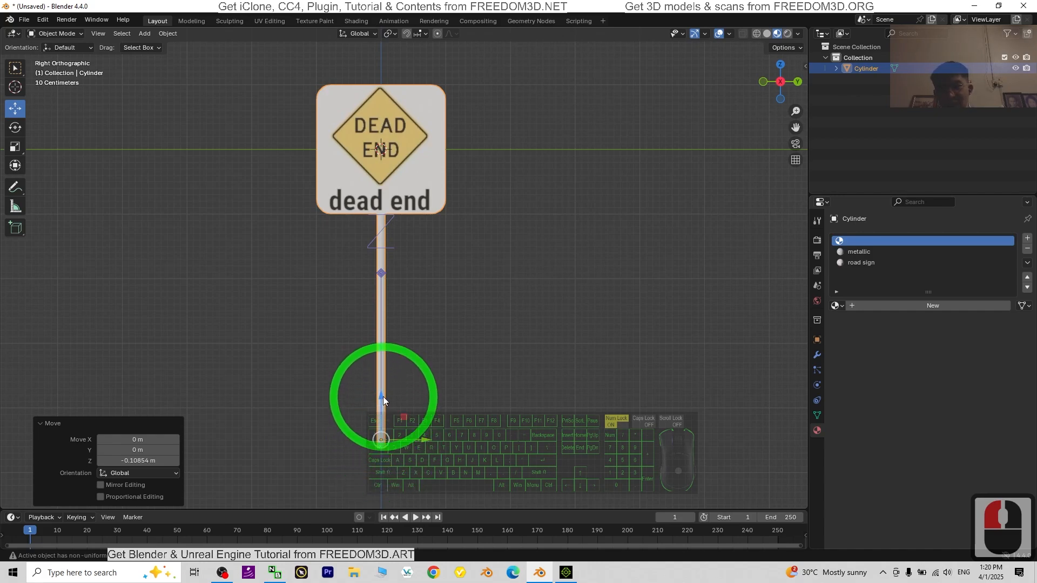
drag(383, 396, 381, 390)
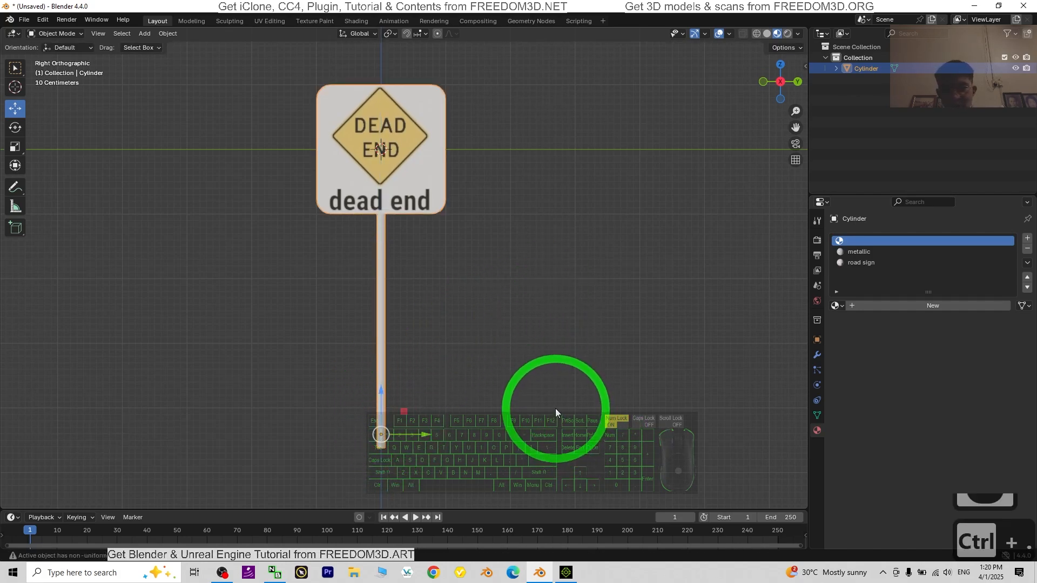
Step: Set the joined sign's Z location to 0 m so its pole base sits at the world origin
middle_drag(555, 408, 599, 341)
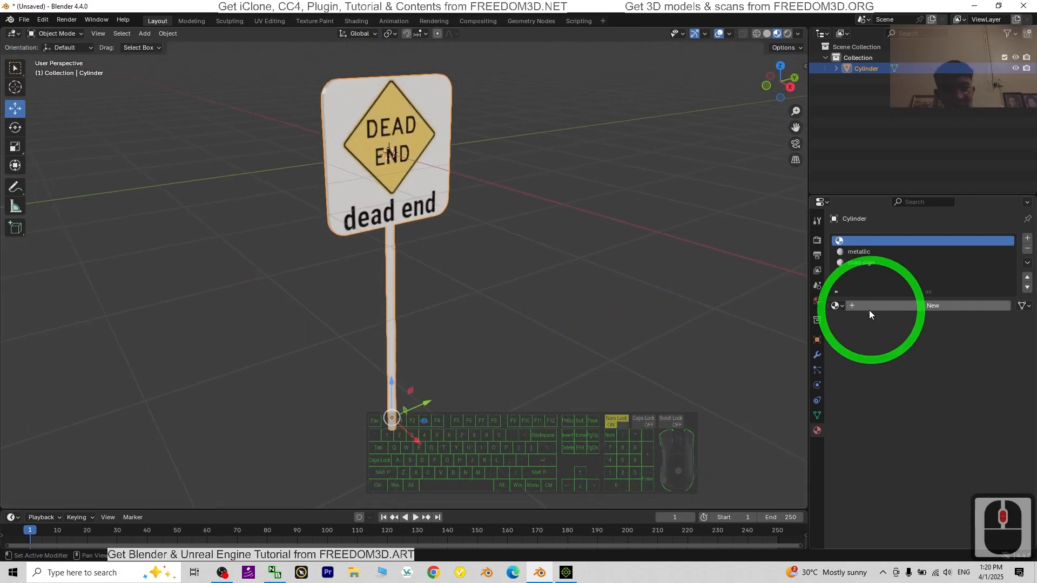
click(817, 340)
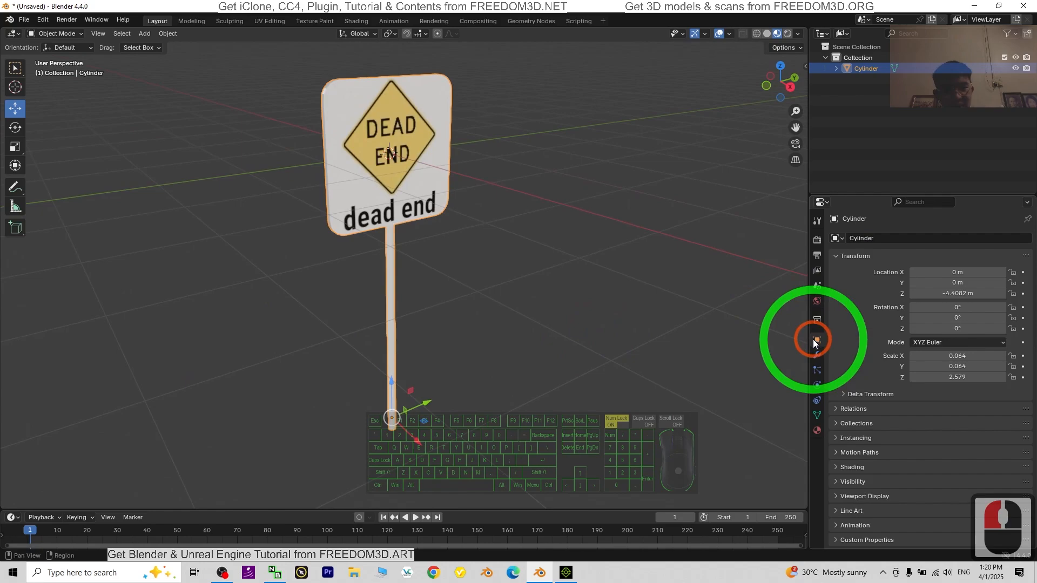
double_click(947, 293)
text(0)
key(Return)
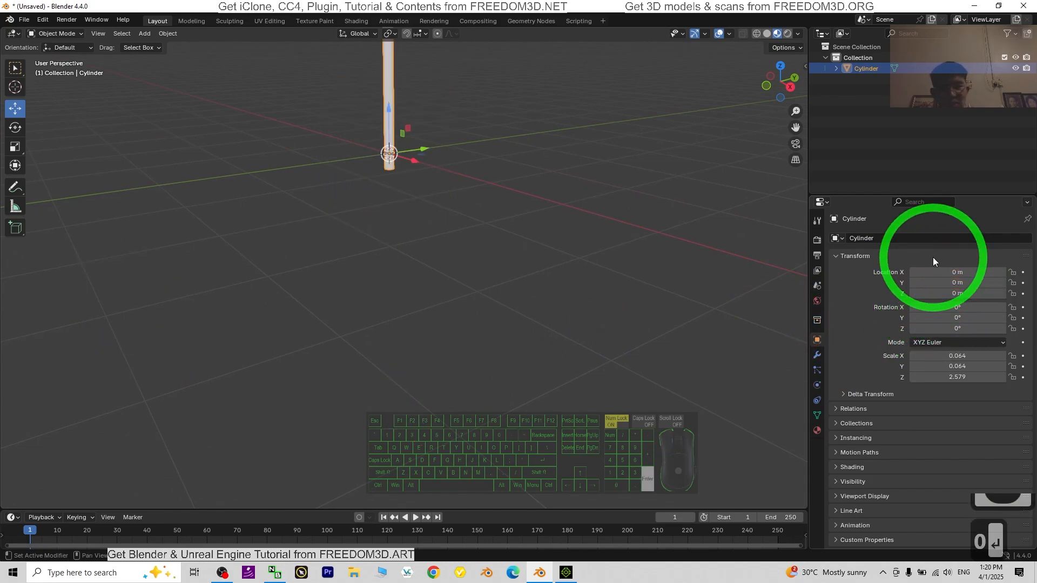
Step: Scale the whole sign down uniformly by a factor of about 0.343
scroll(626, 169, down, 5)
scroll(637, 180, up, 2)
middle_drag(638, 184, 528, 223)
scroll(558, 292, up, 3)
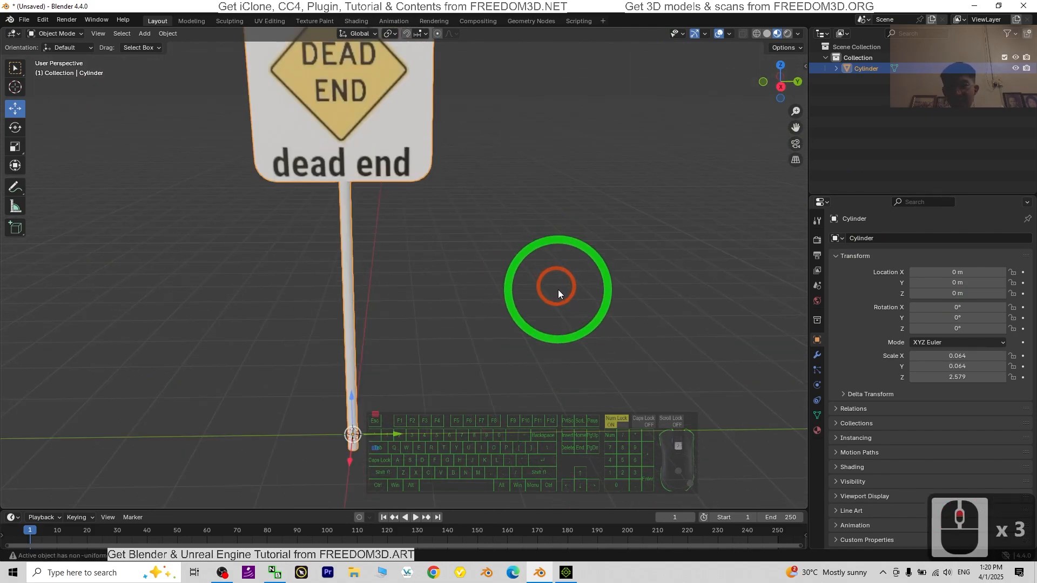
scroll(588, 308, down, 2)
middle_drag(588, 308, 674, 264)
key(s)
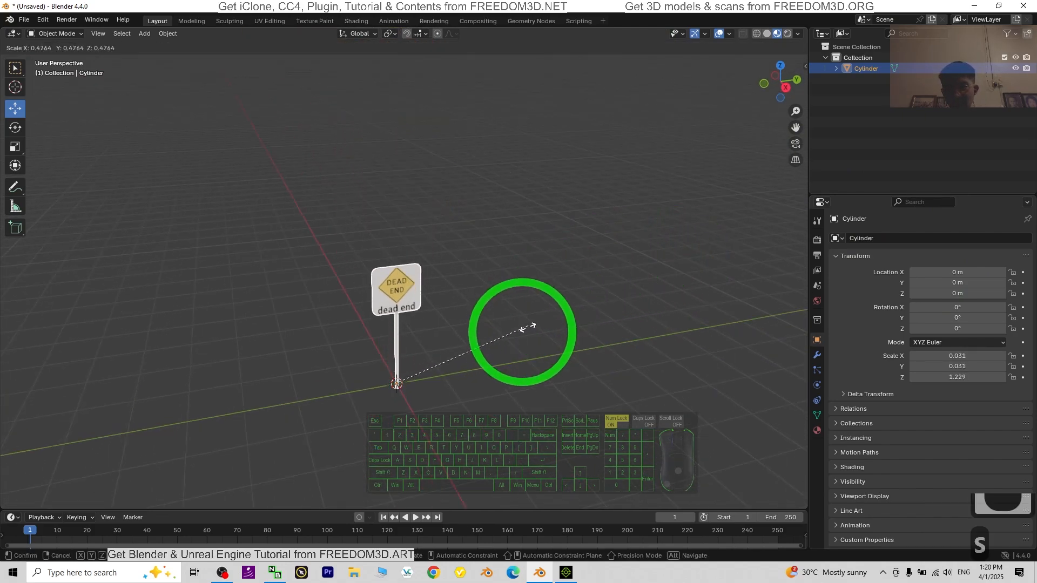
click(486, 343)
Step: Scale the whole sign down again uniformly by a factor of about 0.75
scroll(497, 357, up, 4)
shift+middle_drag(551, 320, 622, 167)
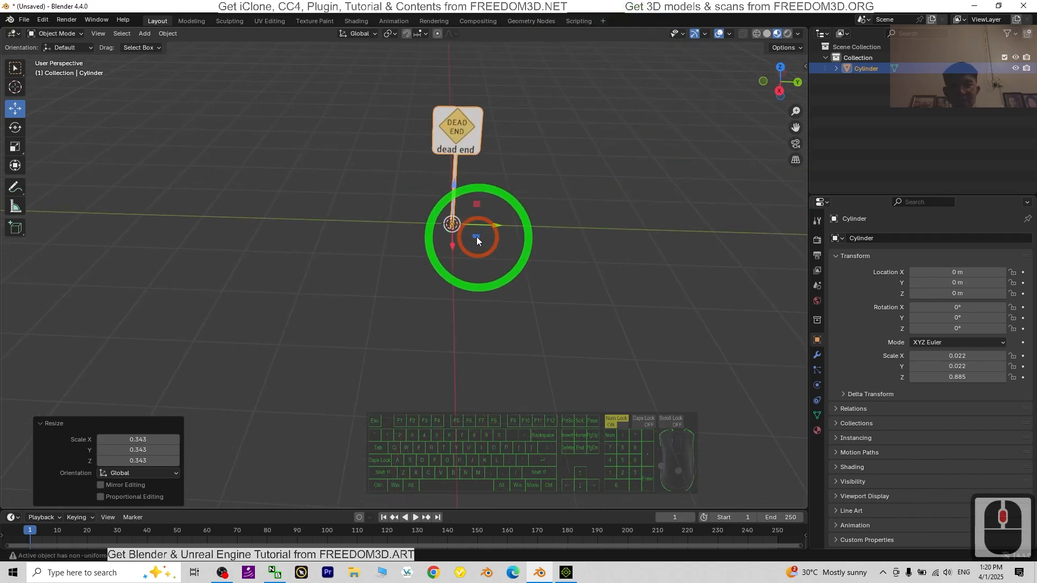
scroll(559, 234, up, 3)
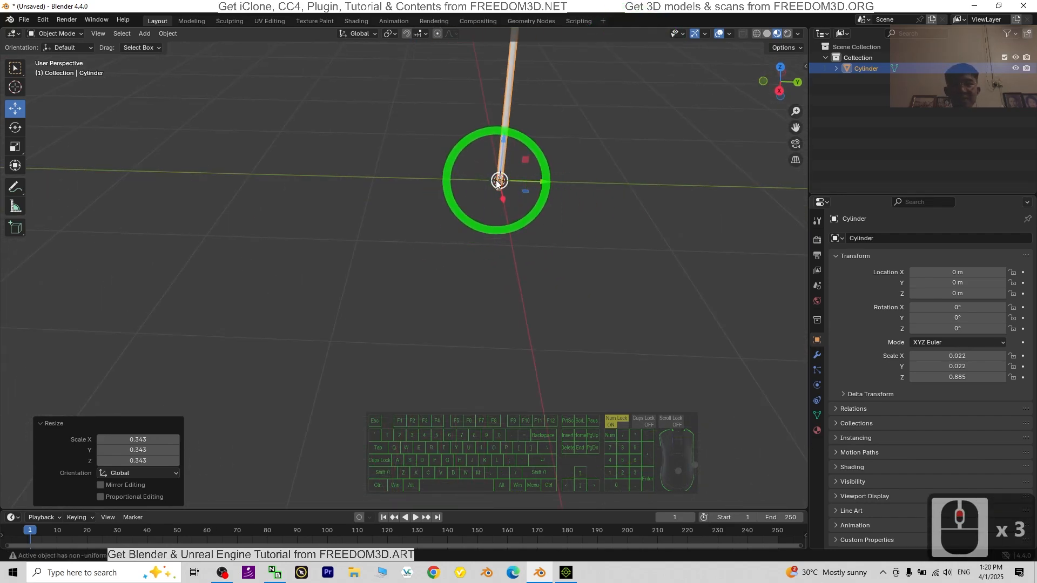
scroll(640, 162, down, 3)
shift+middle_drag(641, 162, 555, 205)
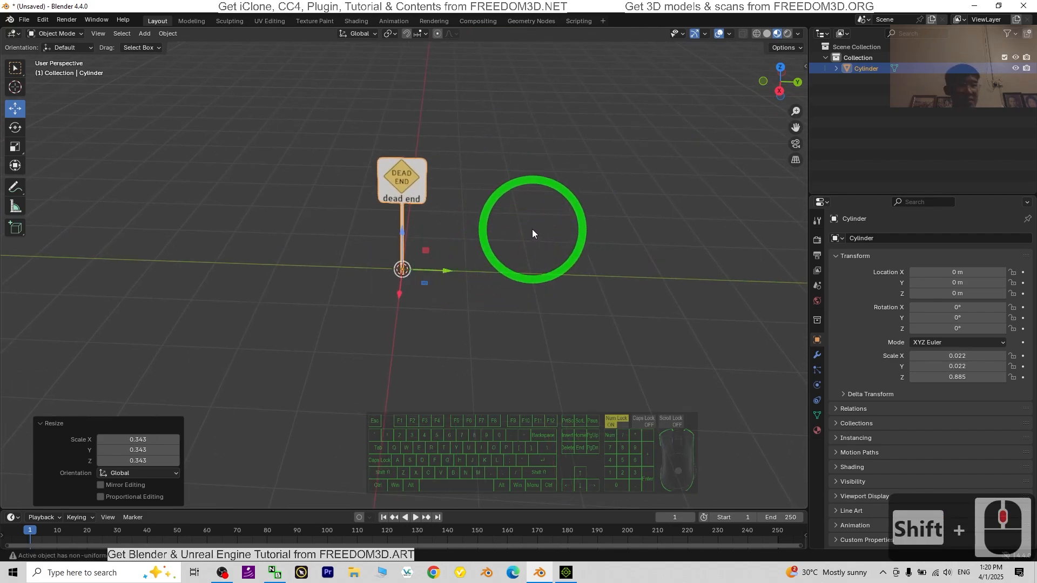
key(s)
click(502, 239)
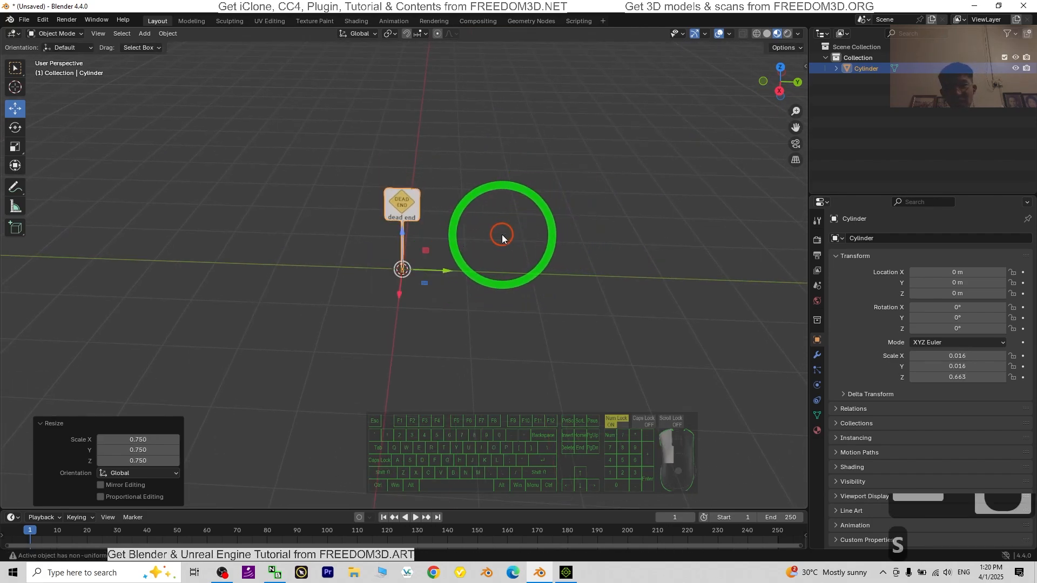
Step: Enlarge the whole sign uniformly by a factor of about 1.174 and inspect its panel and pole
scroll(501, 237, up, 5)
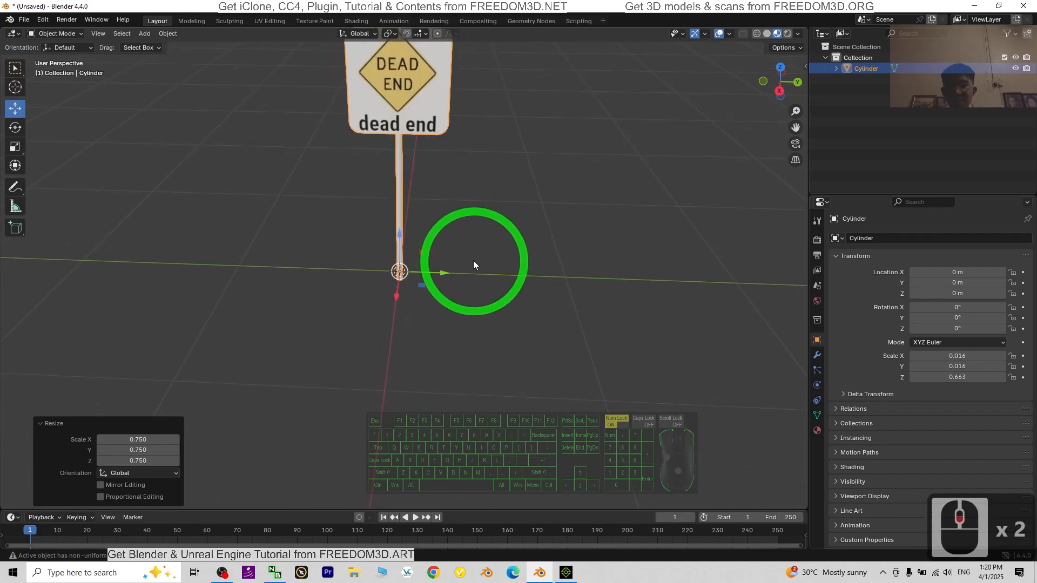
key(s)
click(486, 255)
scroll(499, 254, down, 4)
middle_drag(500, 254, 529, 264)
scroll(643, 139, up, 3)
shift+middle_drag(644, 125, 587, 235)
scroll(570, 284, up, 5)
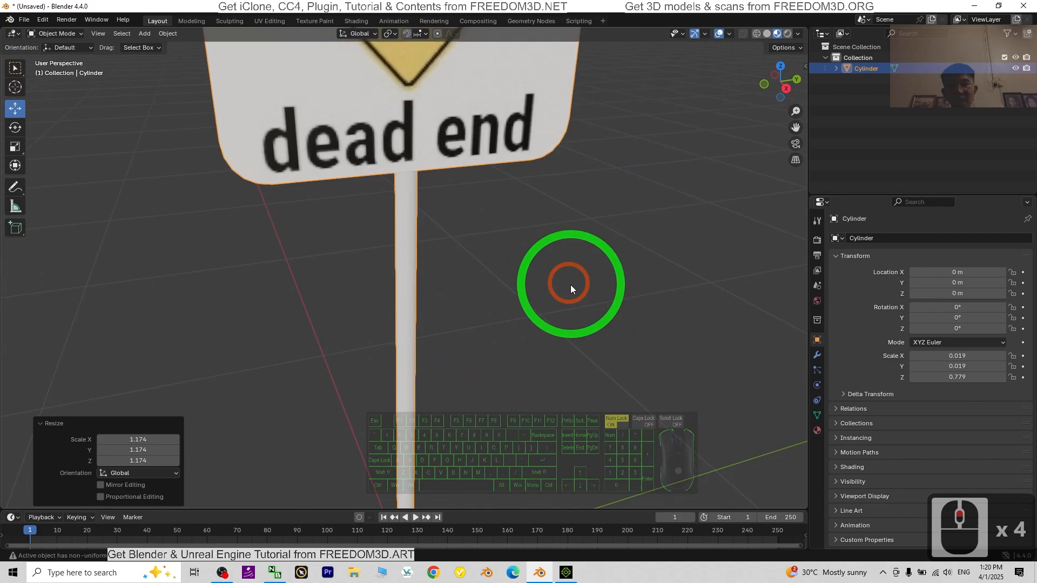
scroll(439, 302, down, 3)
middle_drag(410, 267, 475, 335)
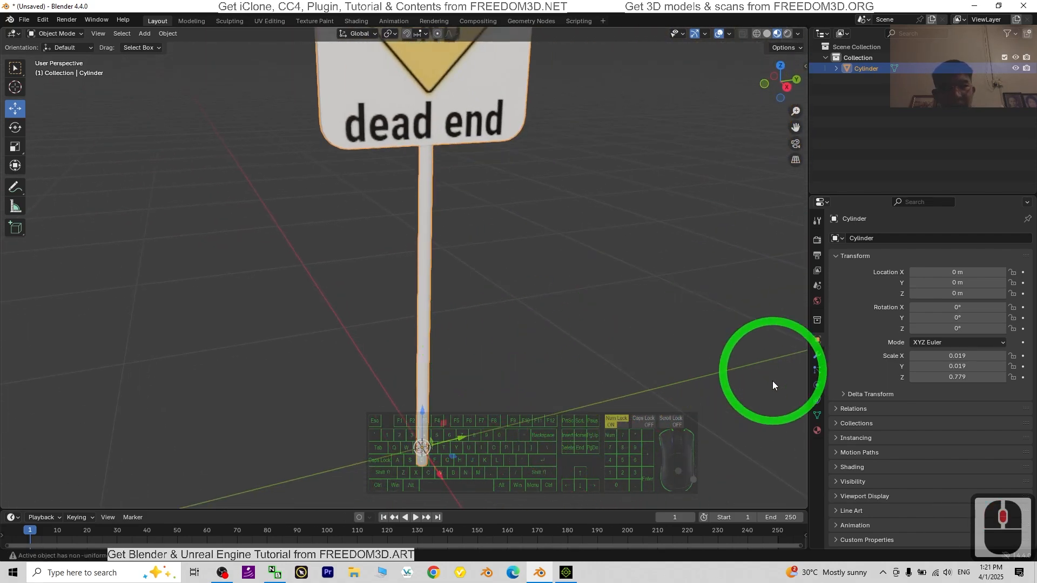
Step: Open the joined sign's materials and choose the metallic material slot
click(817, 430)
scroll(613, 270, down, 3)
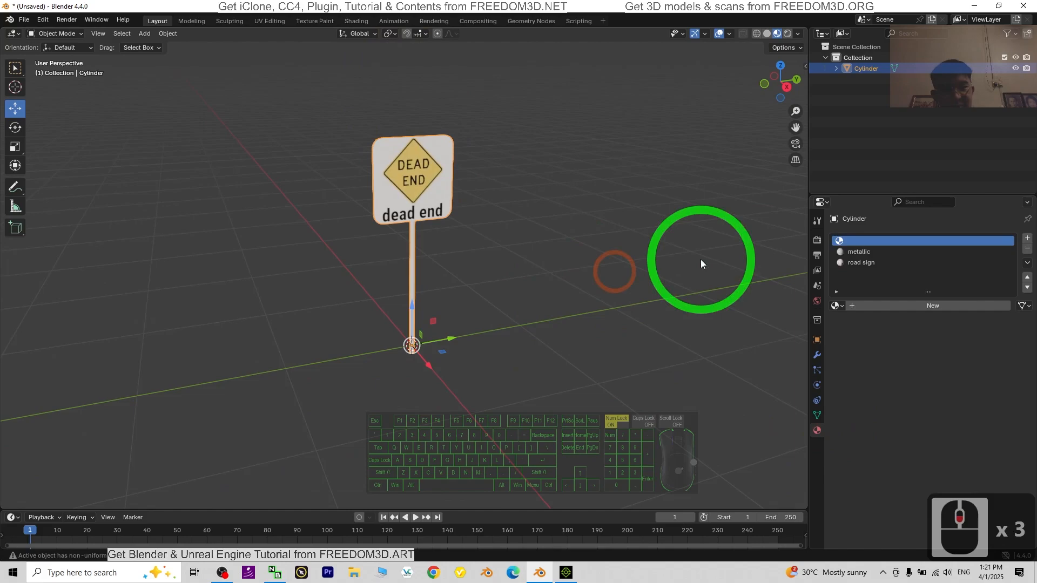
click(860, 251)
click(857, 242)
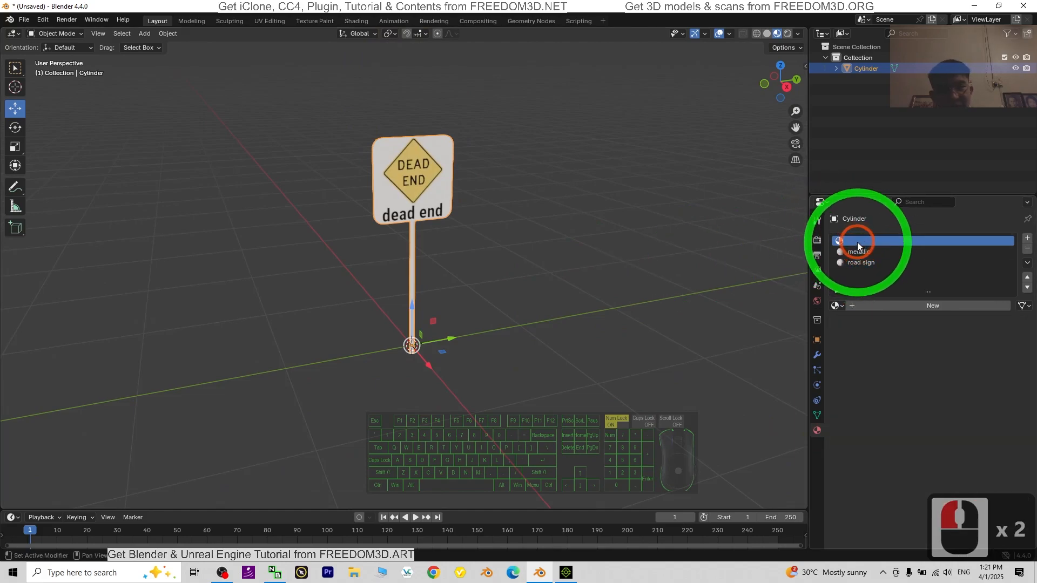
click(859, 252)
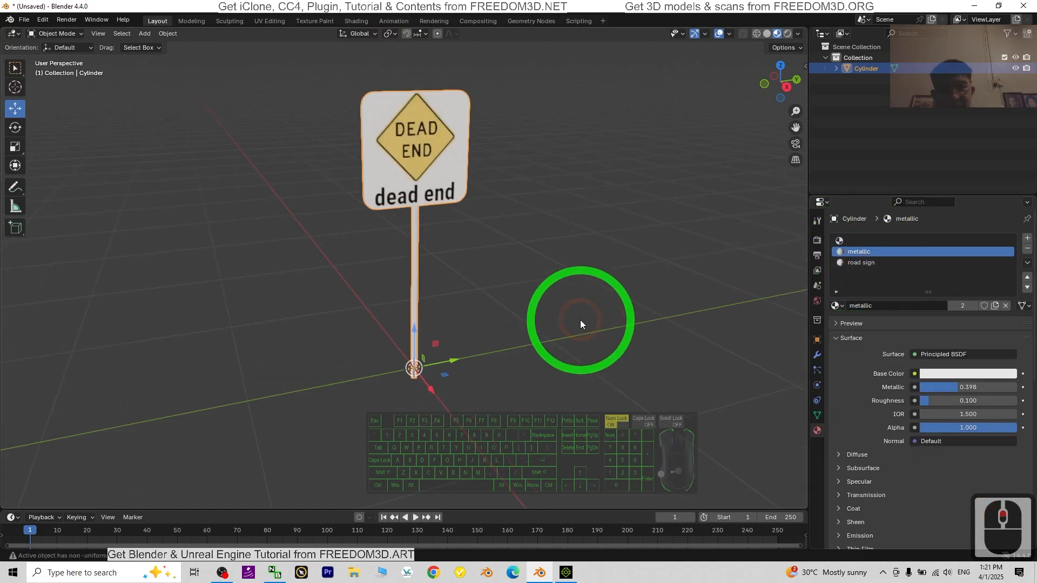
scroll(580, 320, up, 3)
middle_drag(500, 340, 596, 342)
middle_drag(572, 336, 481, 232)
Step: Switch to Edit Mode, clear the existing selection and select all linked geometry of the pole
click(56, 34)
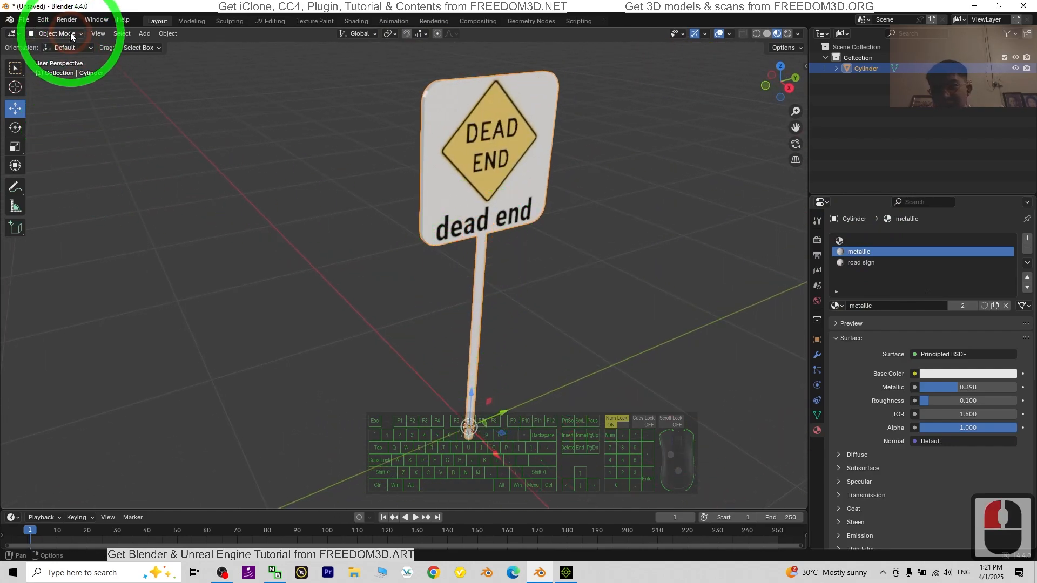
click(61, 58)
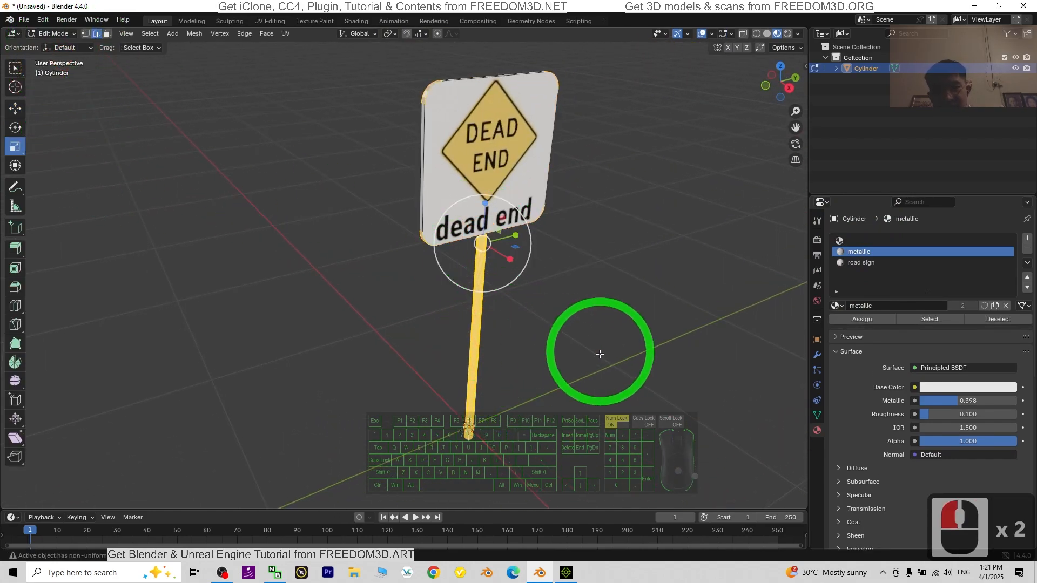
scroll(607, 329, up, 2)
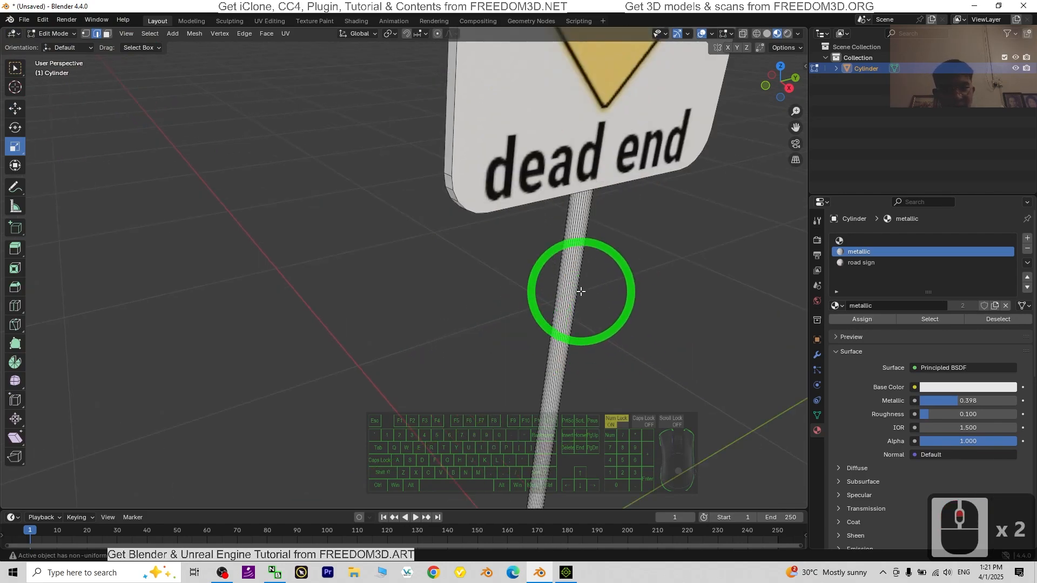
key(l)
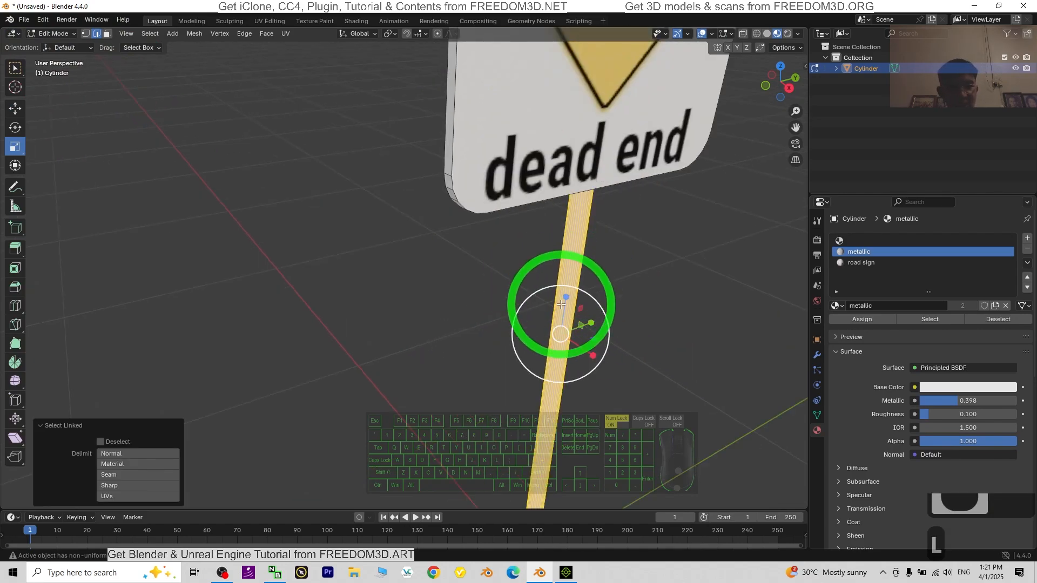
Step: Assign the metallic material to the selected pole geometry
click(882, 275)
click(859, 264)
click(859, 254)
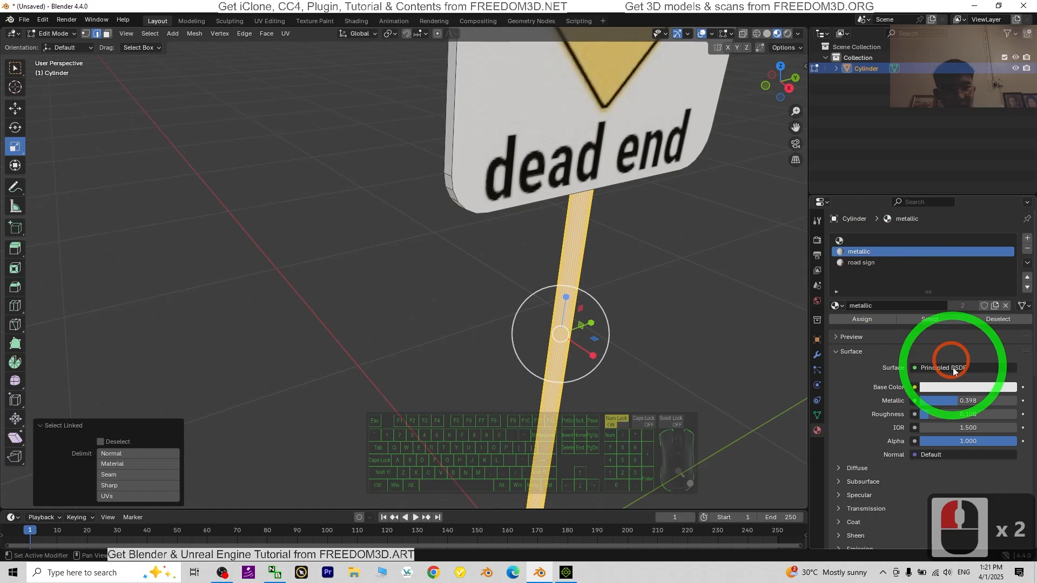
click(867, 320)
scroll(663, 331, down, 4)
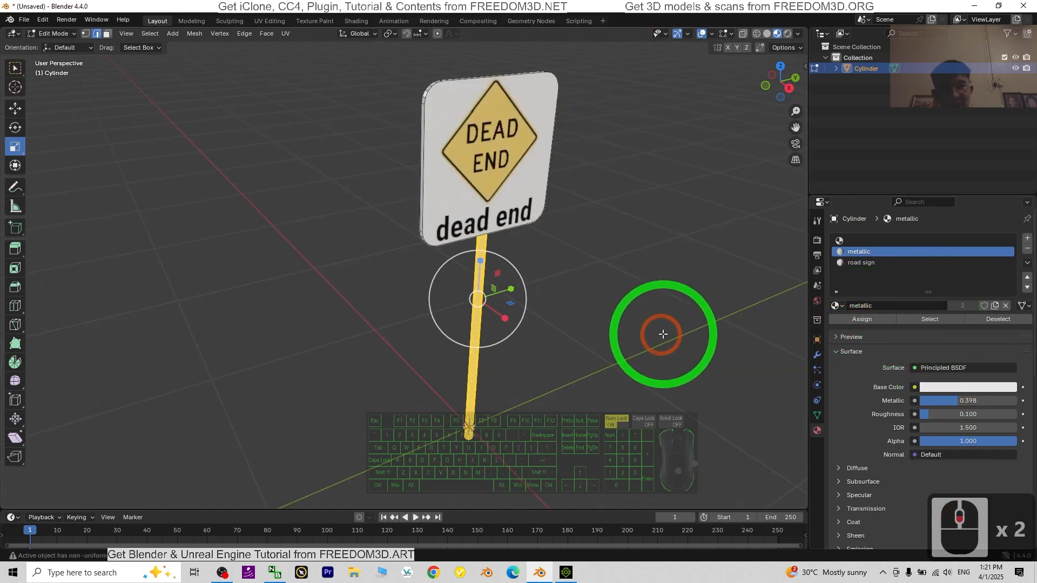
Step: Check the pole's material, deselect its geometry and return to Object Mode
scroll(670, 300, up, 4)
middle_drag(667, 298, 382, 304)
click(615, 292)
scroll(598, 303, down, 5)
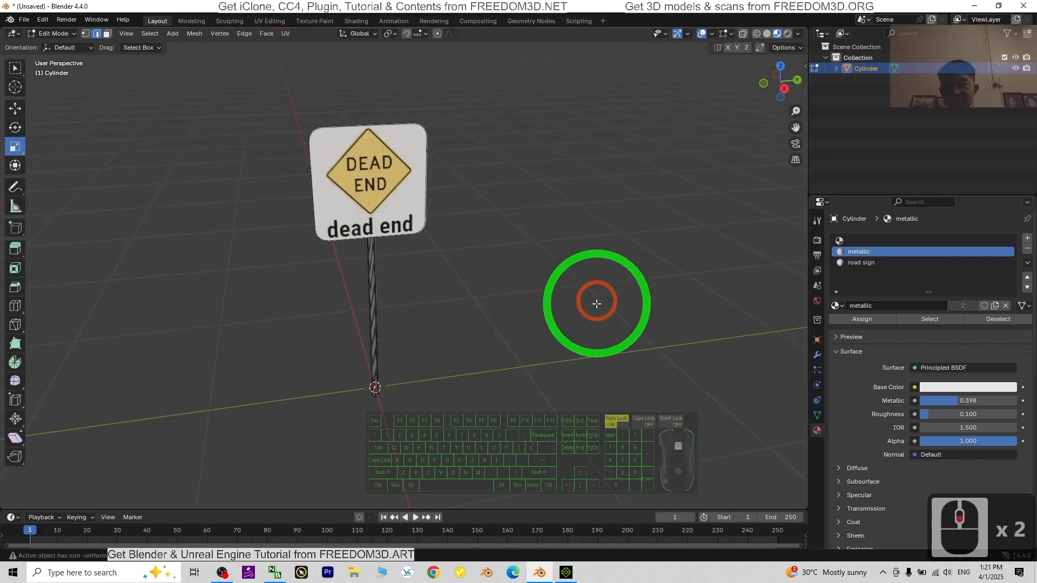
scroll(591, 303, up, 3)
click(51, 34)
click(56, 47)
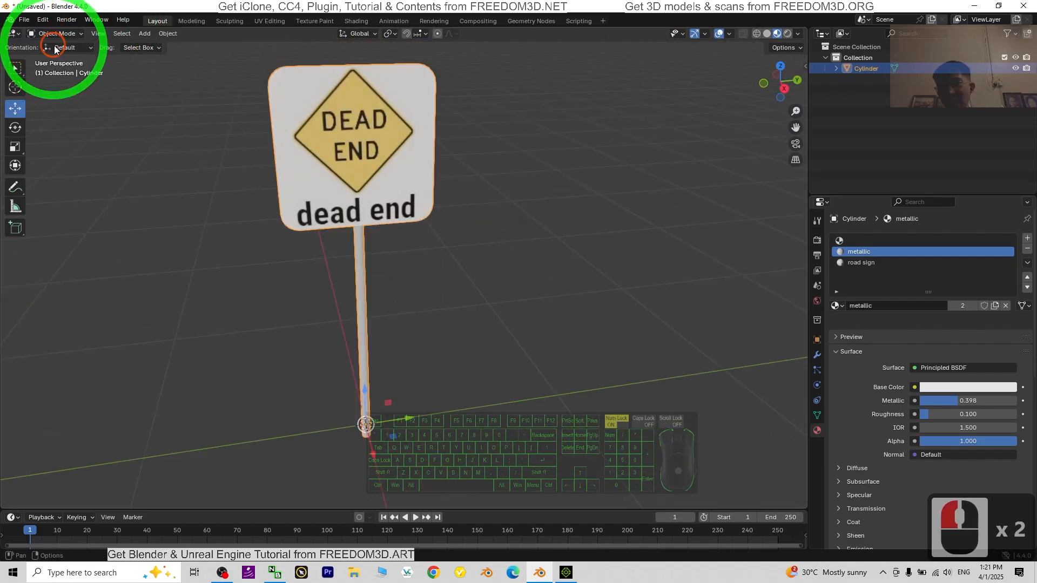
Step: Restore the maximized window and shift it down and aside to uncover the desktop icons
scroll(455, 164, down, 3)
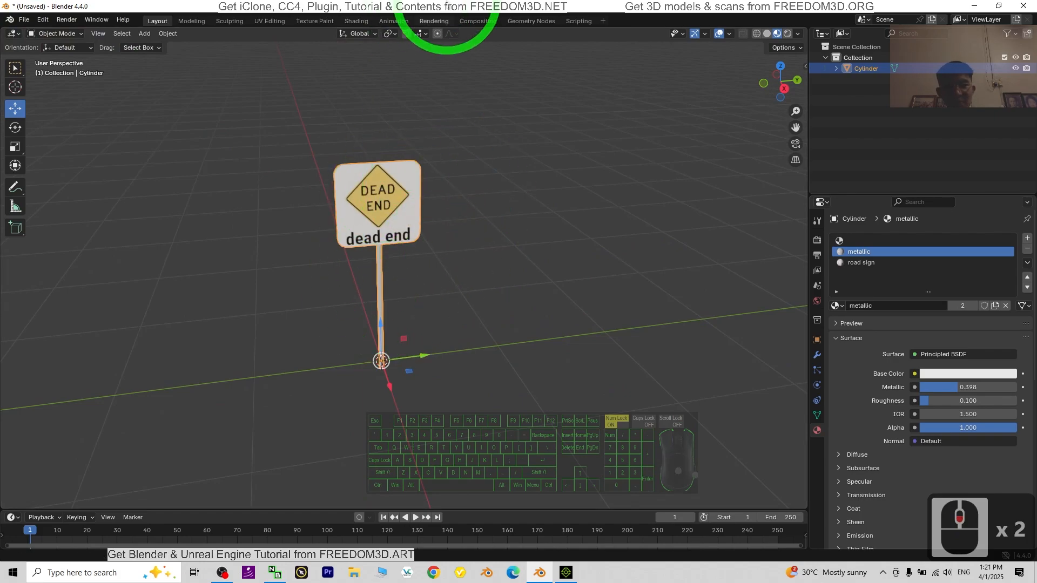
drag(450, 6, 563, 43)
scroll(556, 181, up, 2)
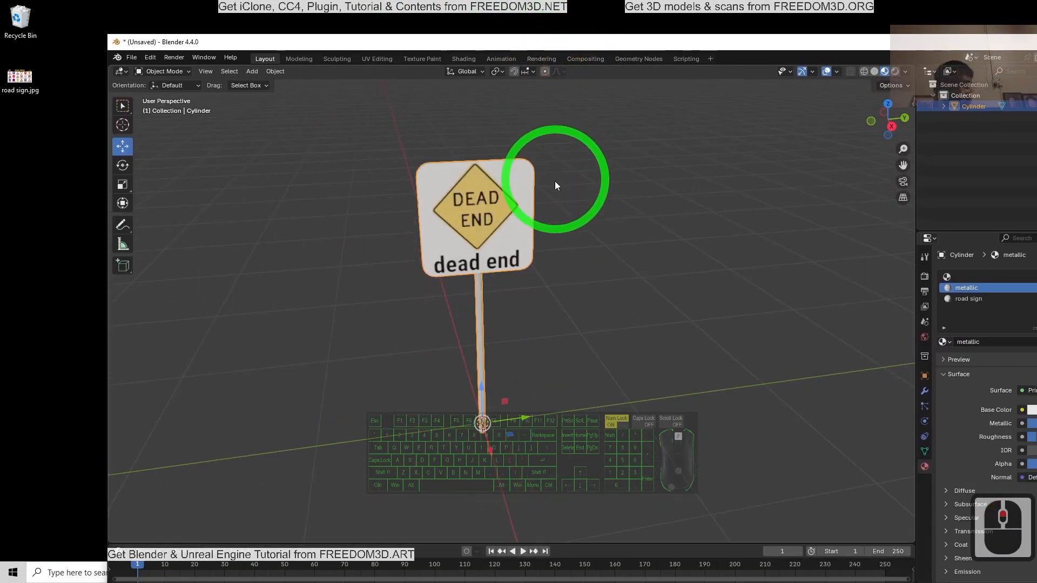
scroll(491, 241, down, 1)
scroll(655, 346, down, 2)
scroll(630, 341, up, 1)
scroll(584, 301, up, 2)
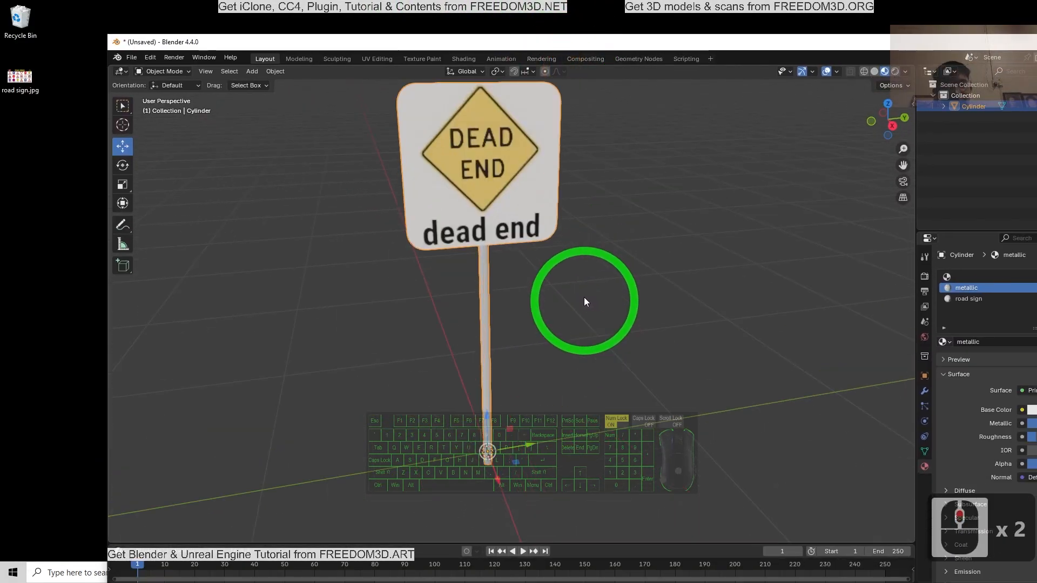
scroll(584, 301, down, 2)
Step: Save the project to the Desktop as road sign template.blend
click(131, 57)
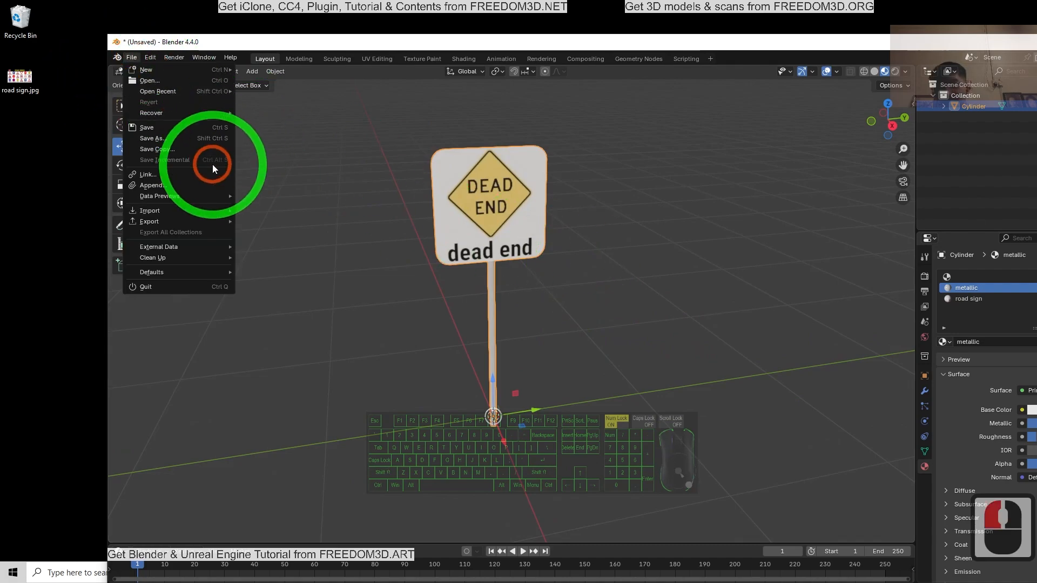
click(151, 138)
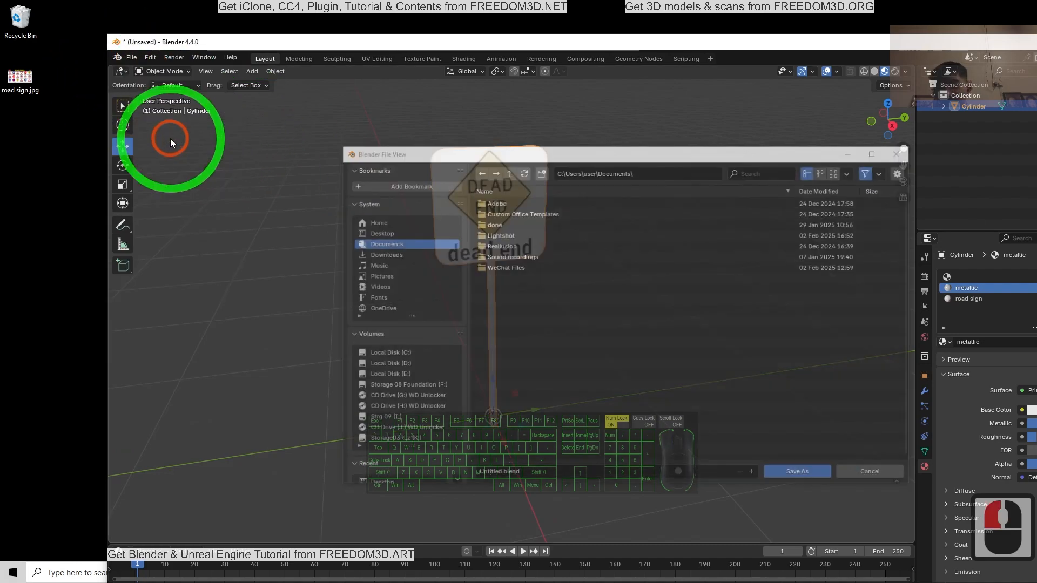
click(381, 234)
click(521, 474)
text(R)
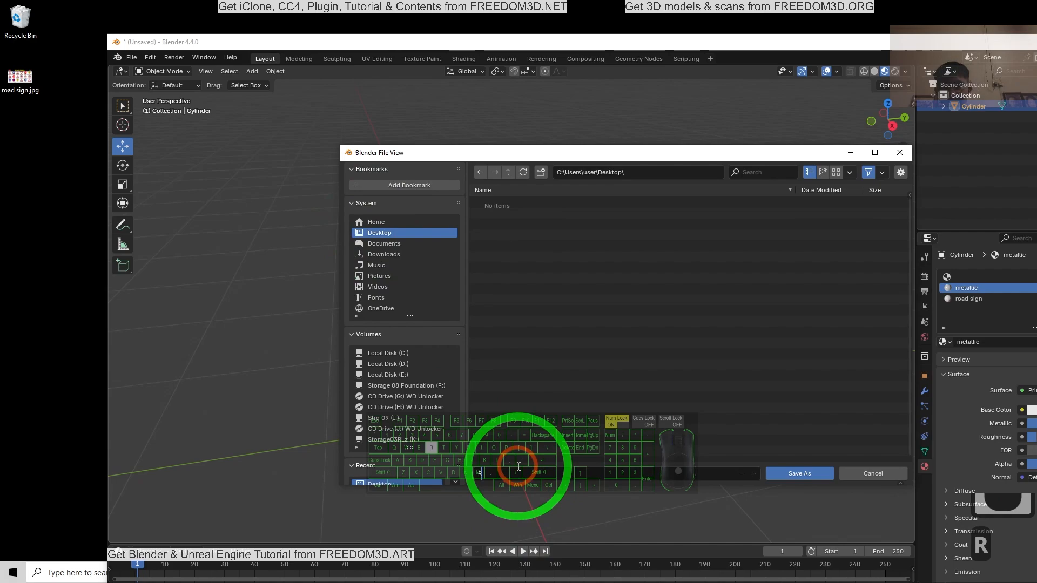
text(OAD S)
key(BackSpace)
key(BackSpace)
key(BackSpace)
key(BackSpace)
key(BackSpace)
key(BackSpace)
key(BackSpace)
key(Caps_Lock)
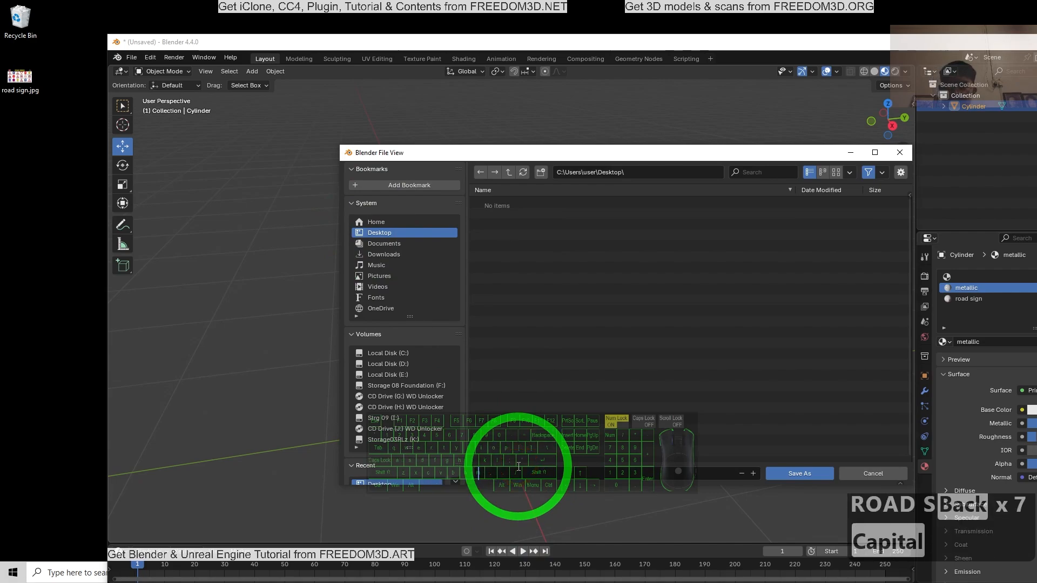
text(road sign template.blend)
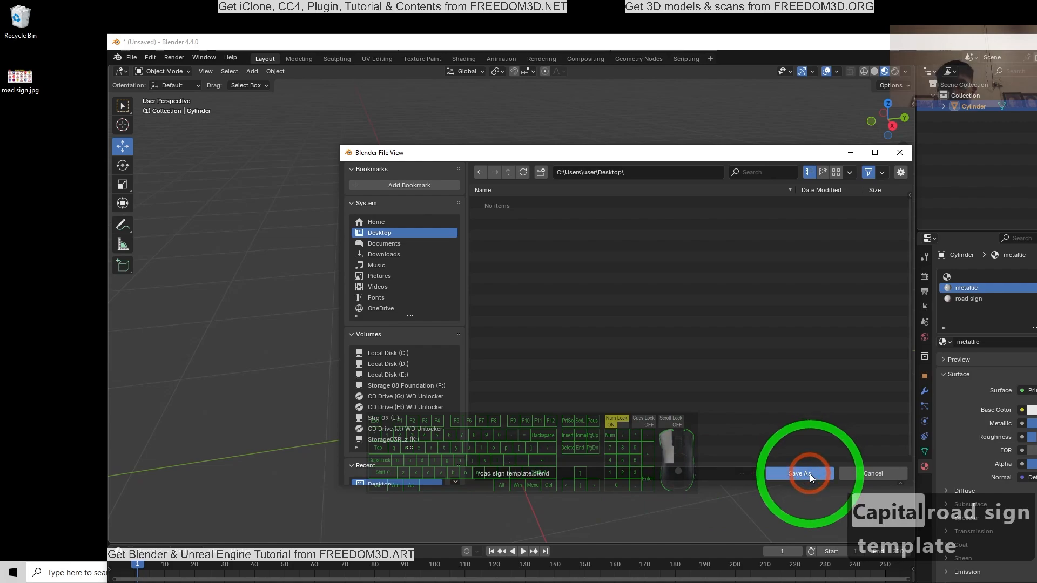
click(810, 474)
click(809, 474)
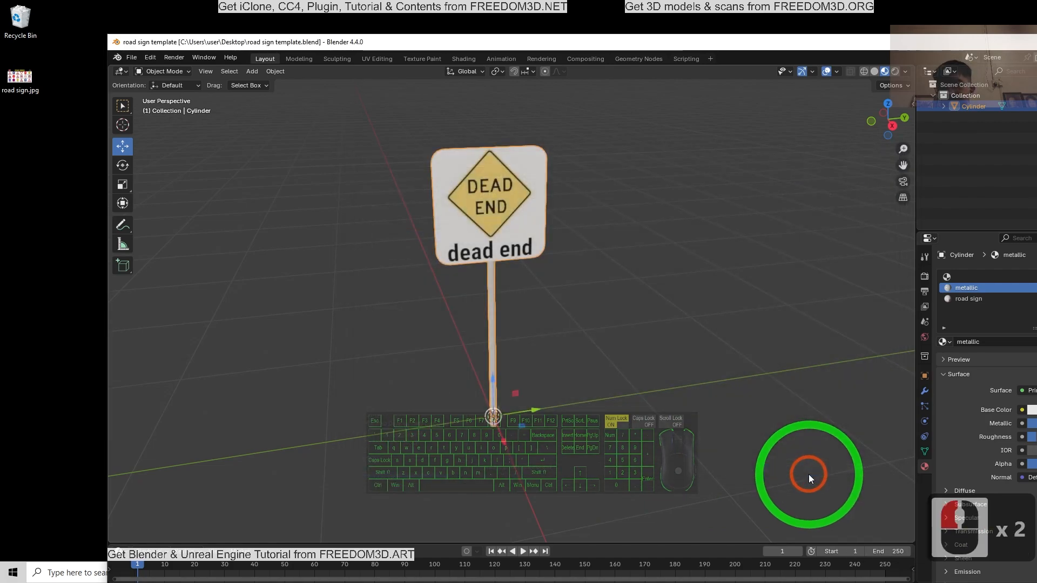
Step: Maximize the Blender window, check the empty iClone project and return to Blender
double_click(594, 44)
click(566, 573)
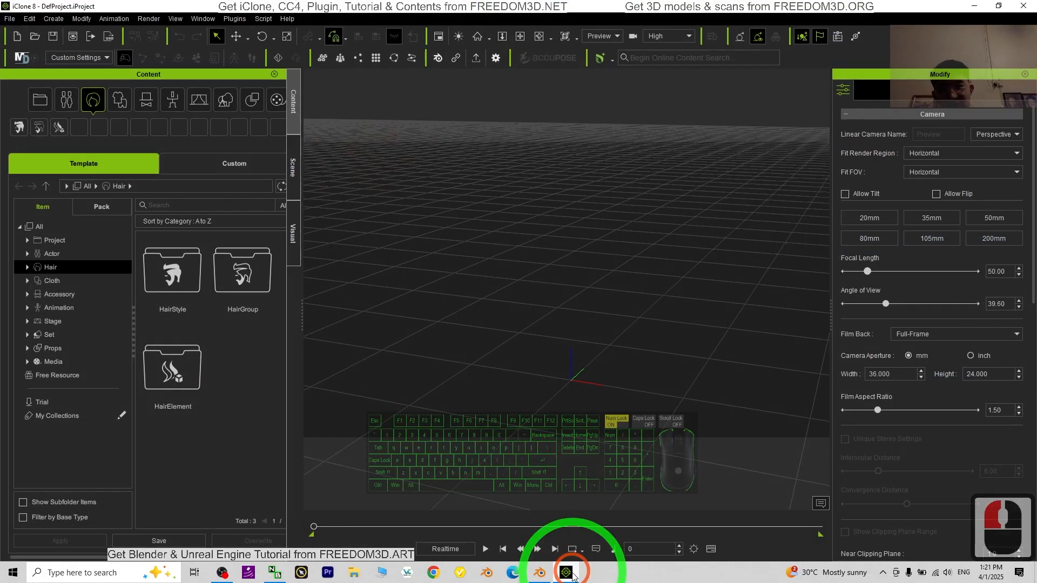
click(181, 262)
click(676, 260)
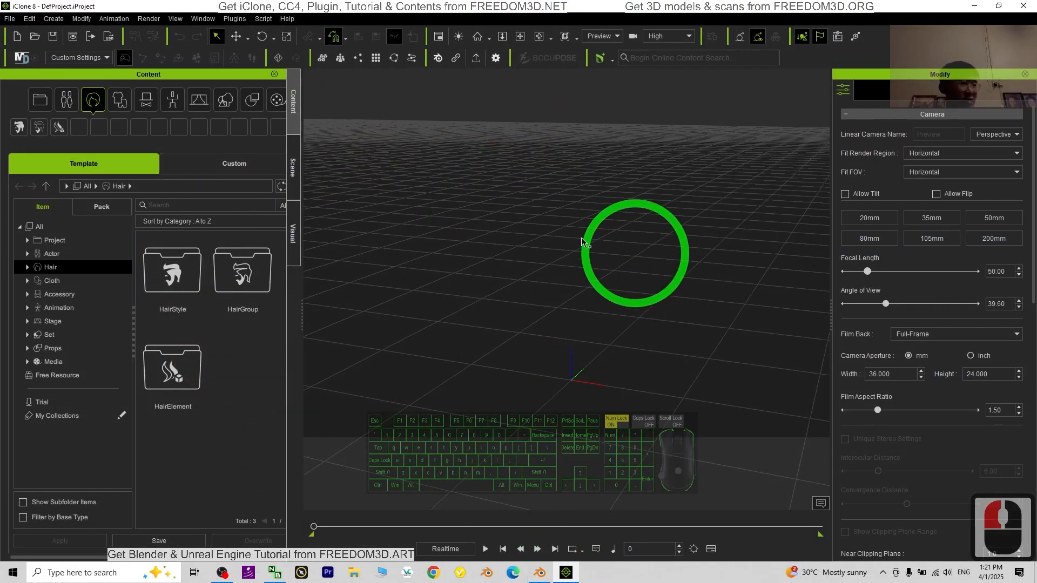
click(974, 6)
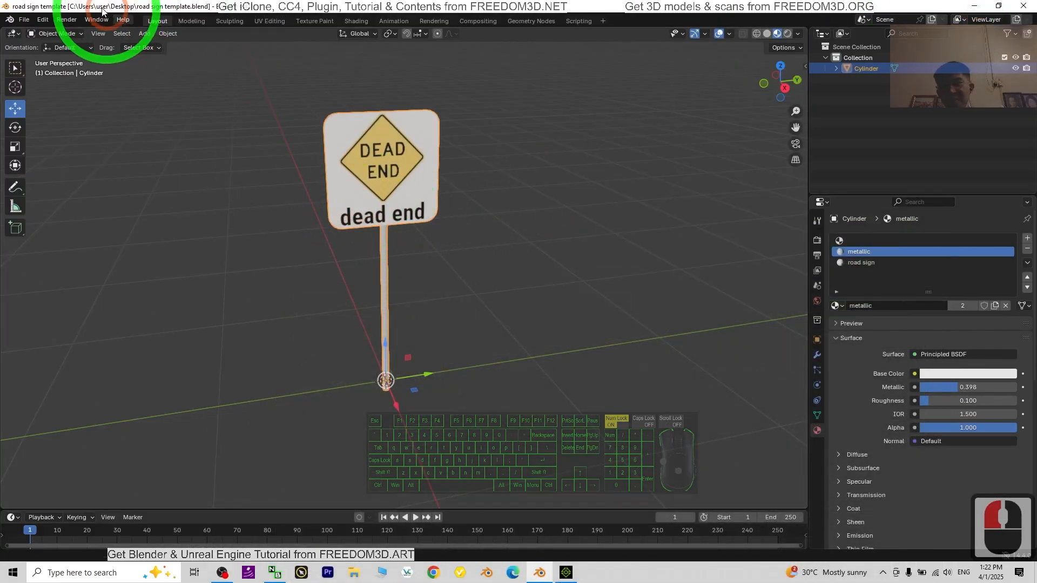
Step: Export the sign as road sign template.fbx to the Desktop, using path mode Copy with embedded textures
click(17, 20)
click(55, 183)
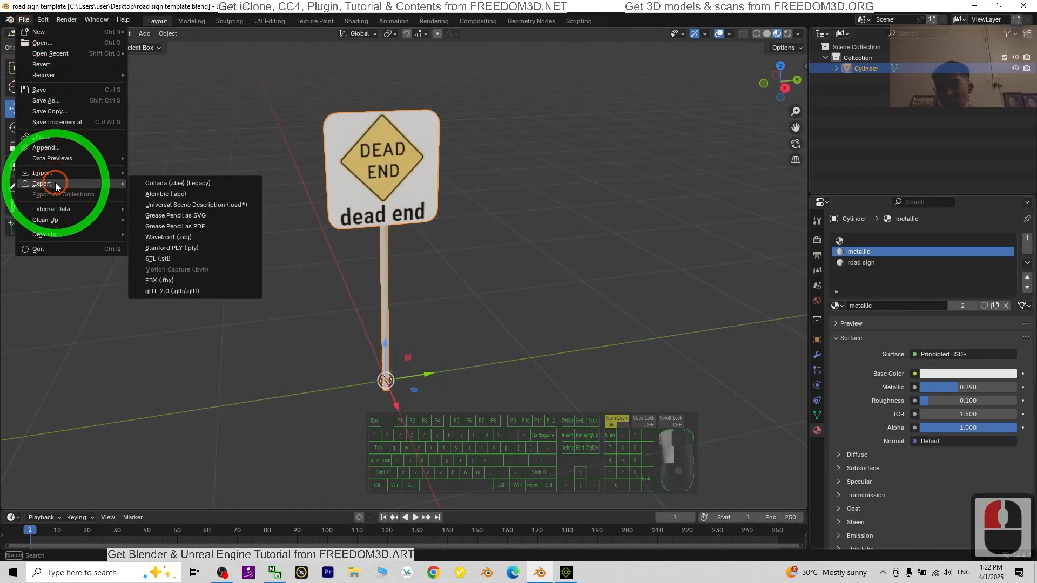
click(184, 283)
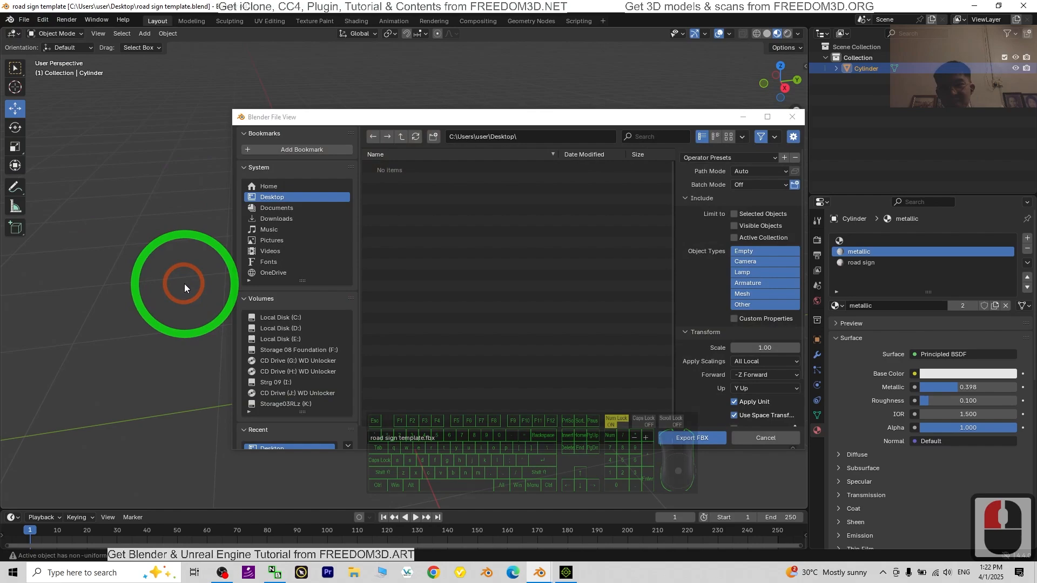
click(761, 173)
click(756, 237)
click(794, 172)
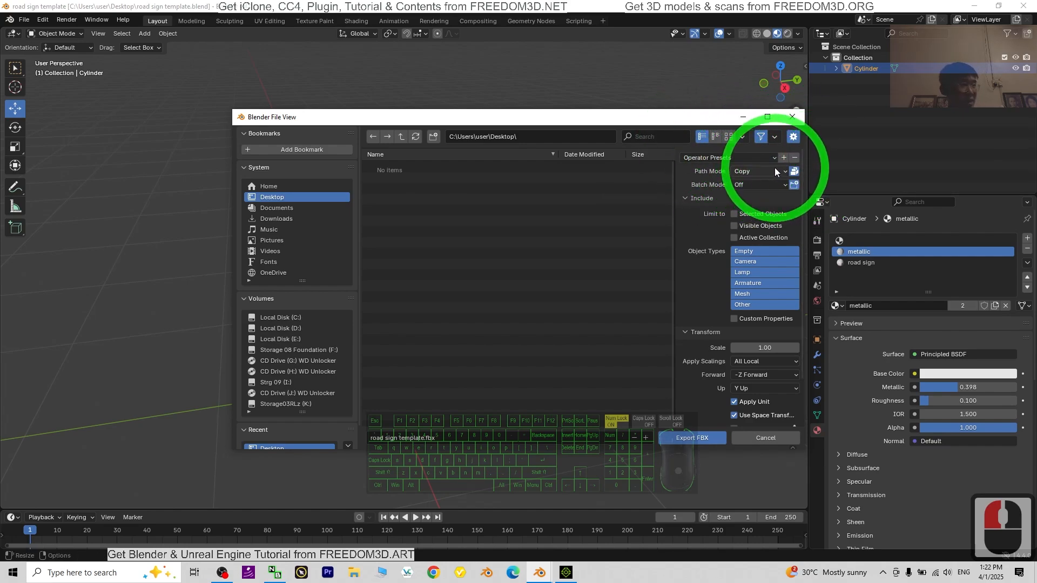
drag(620, 114, 572, 101)
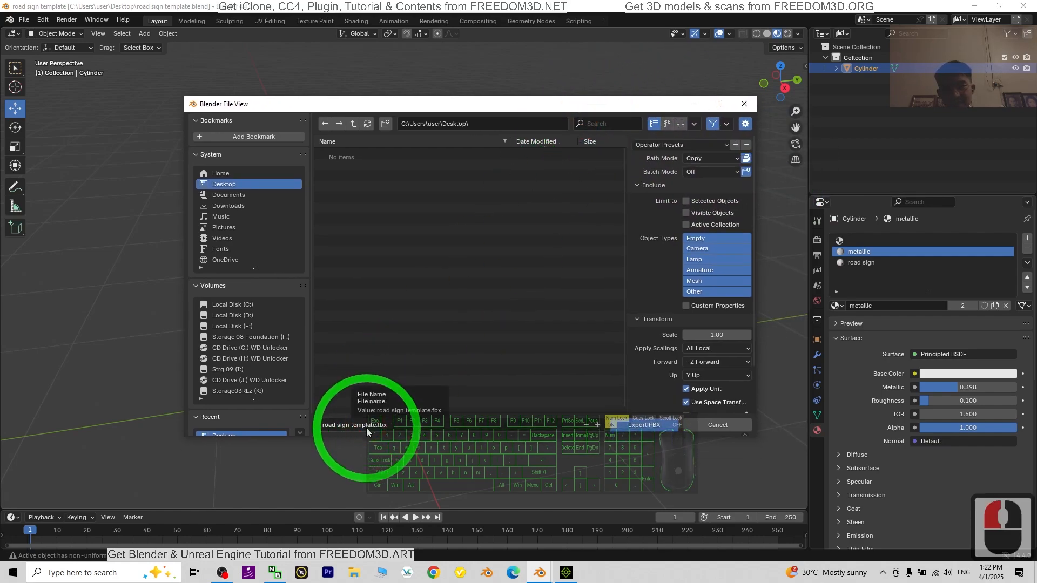
click(653, 427)
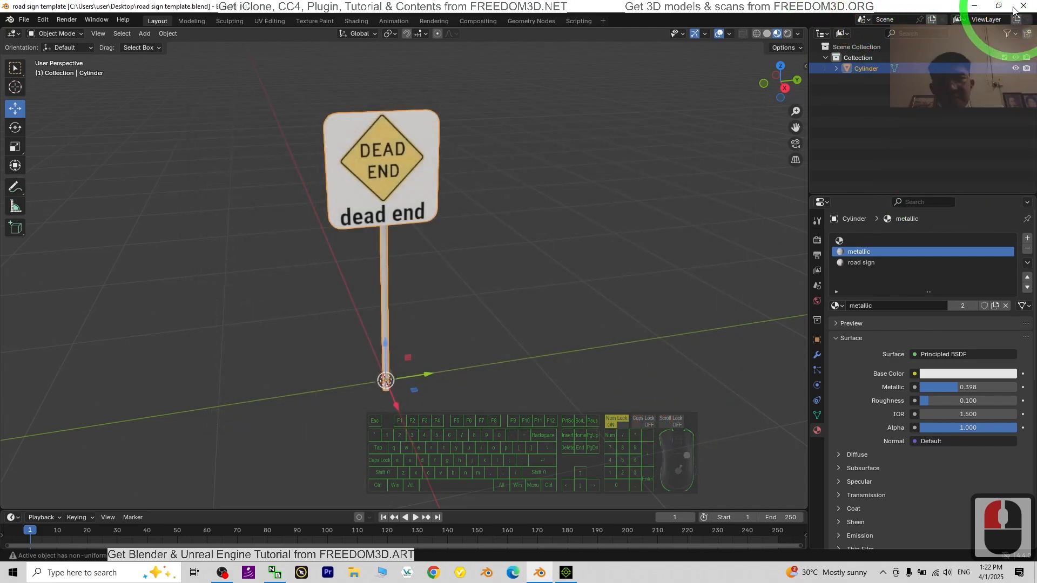
Step: Minimize Blender and rename the exported FBX file on the desktop as road sign - dead end.fbx
click(976, 6)
click(26, 206)
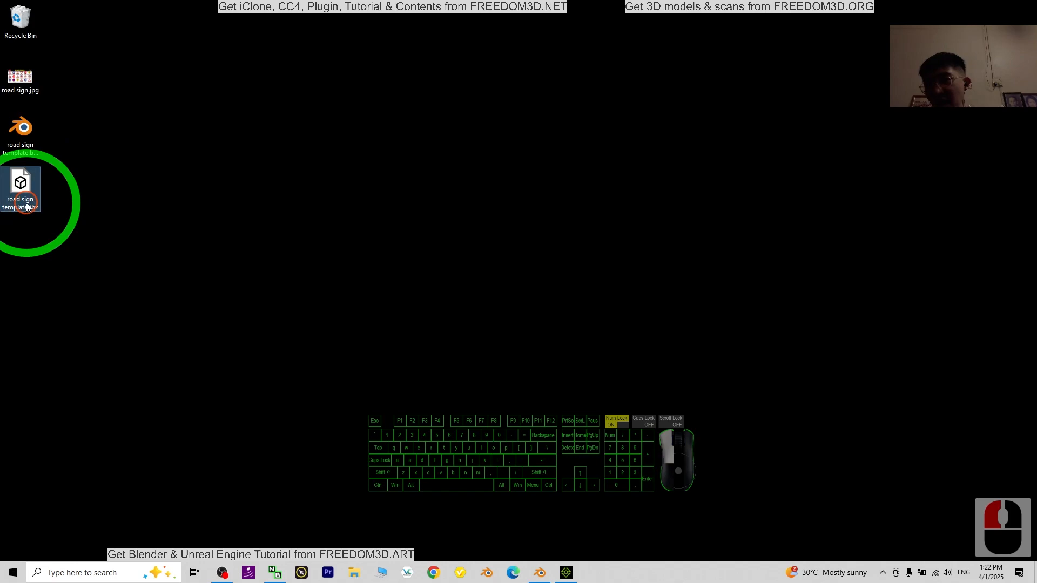
double_click(22, 212)
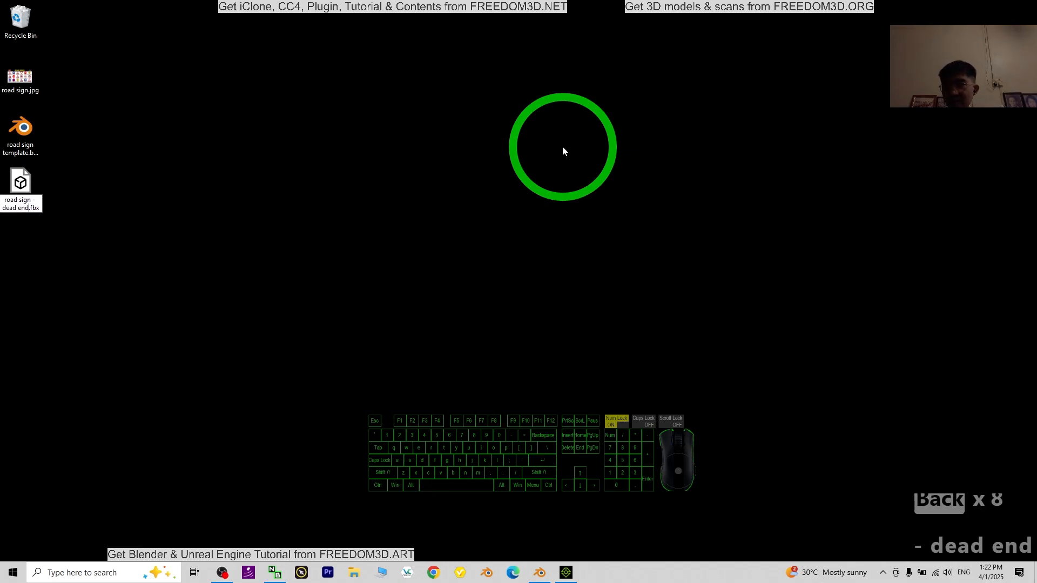
Step: Switch to iClone, uncover the desktop icons, import road sign - dead end.fbx into the scene and maximize the window
click(580, 579)
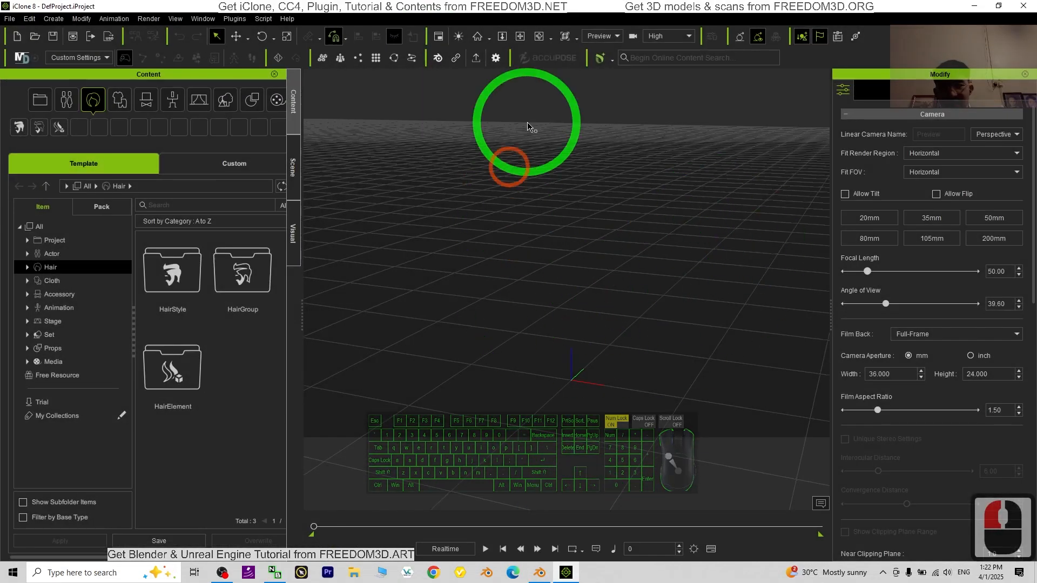
drag(526, 4, 602, 0)
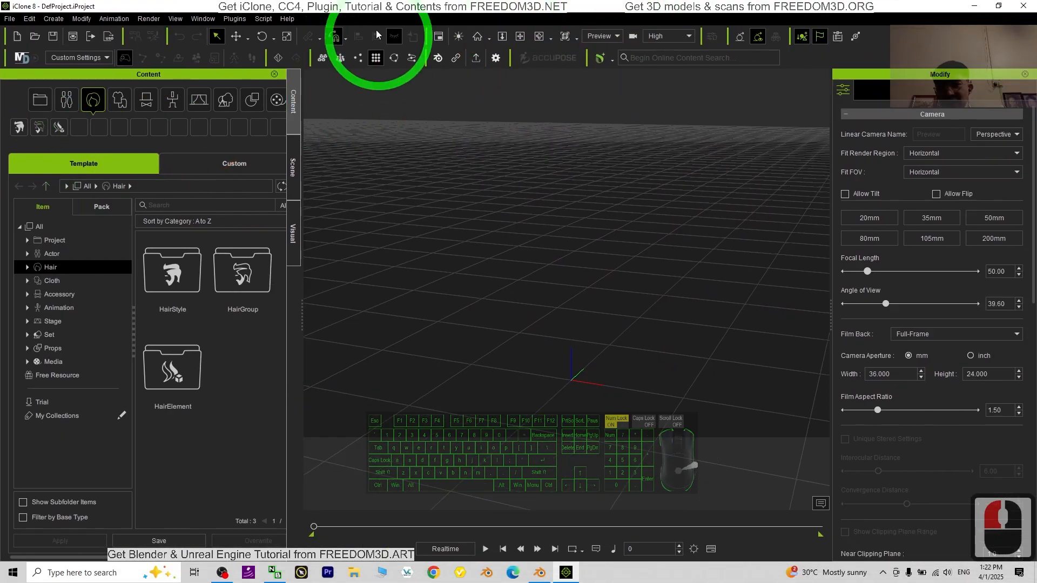
drag(347, 4, 471, 15)
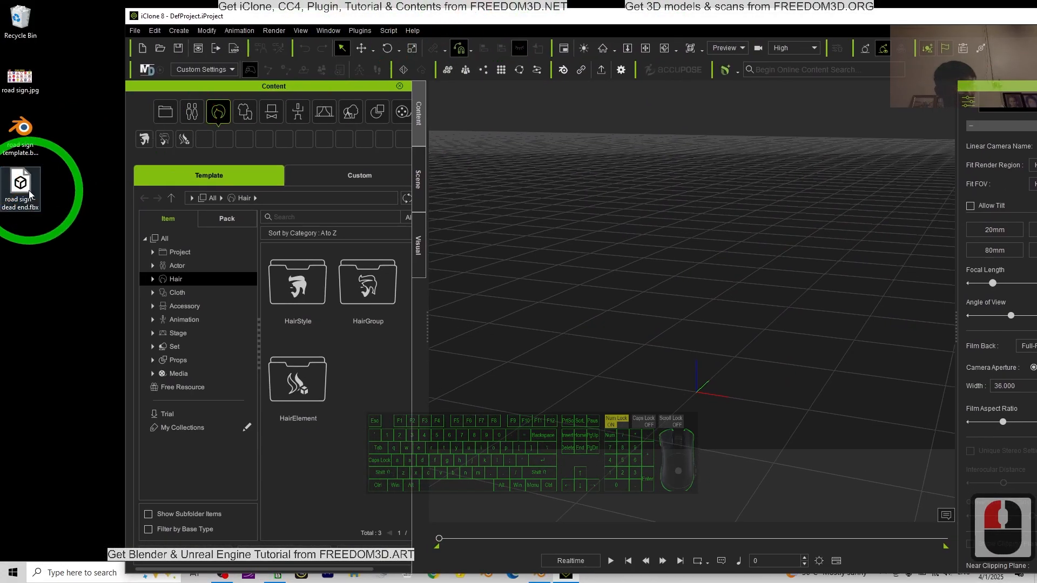
drag(28, 190, 697, 393)
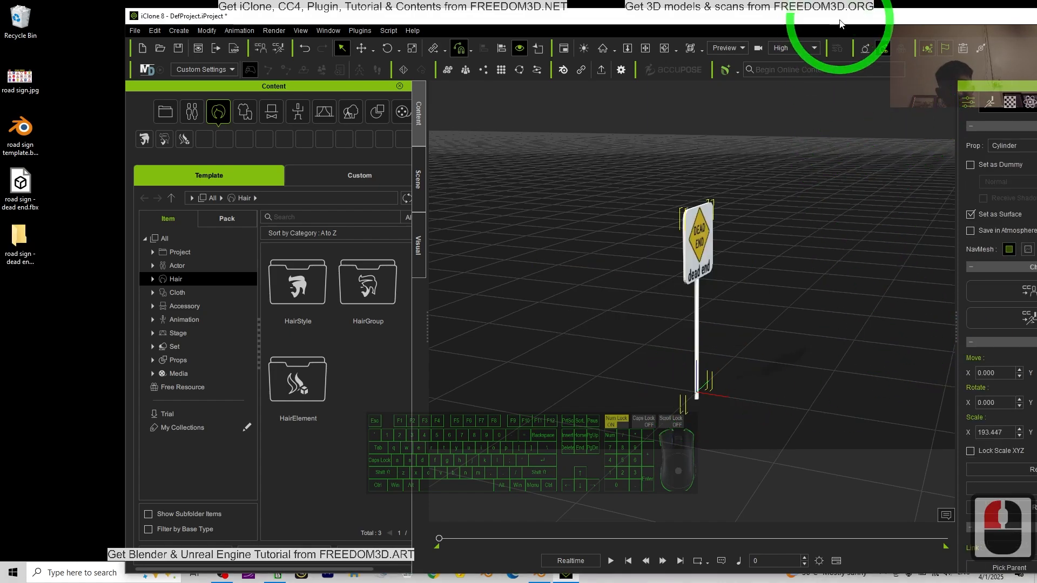
drag(840, 24, 602, 8)
Step: Rotate the sign prop about its vertical axis until its front faces the camera
scroll(540, 279, up, 10)
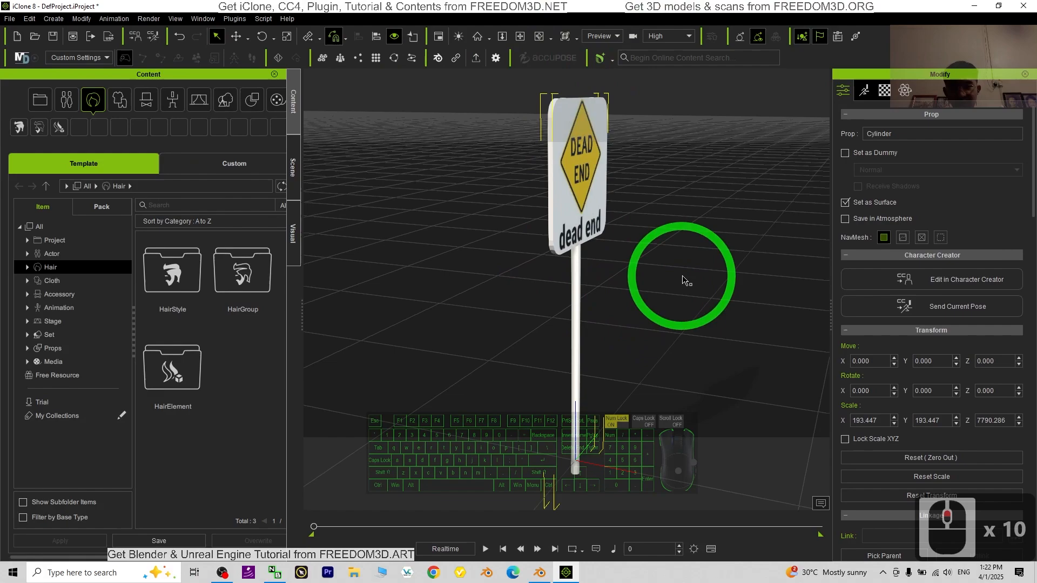
scroll(684, 280, up, 5)
scroll(698, 266, down, 12)
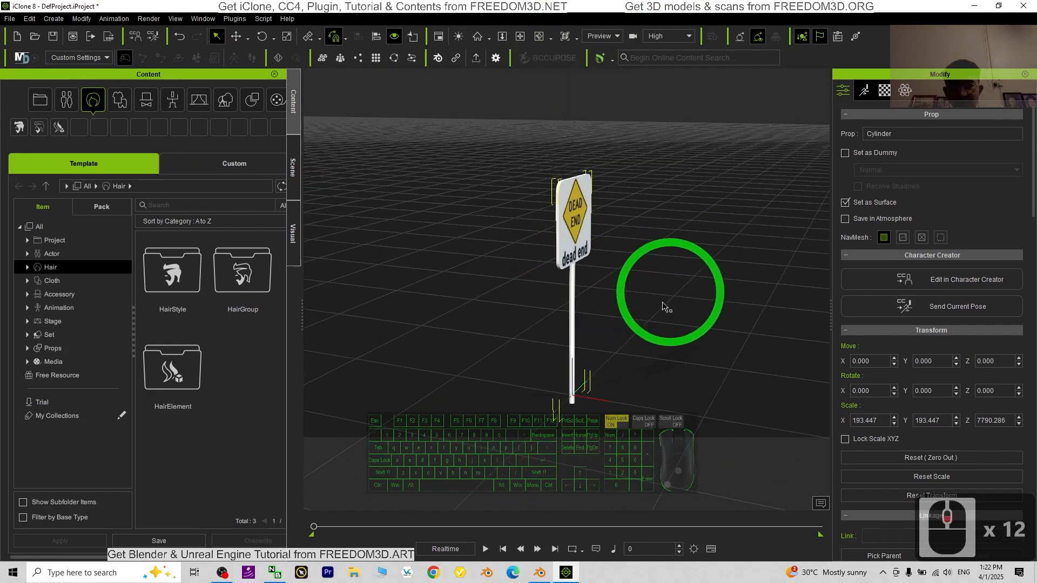
scroll(705, 340, down, 3)
key(x)
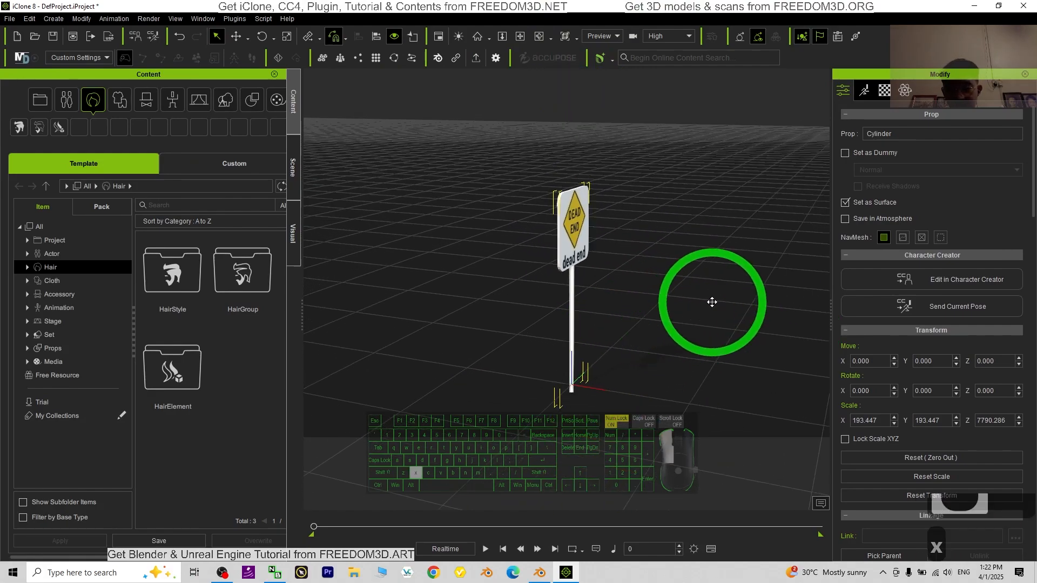
key(c)
drag(713, 301, 705, 323)
key(e)
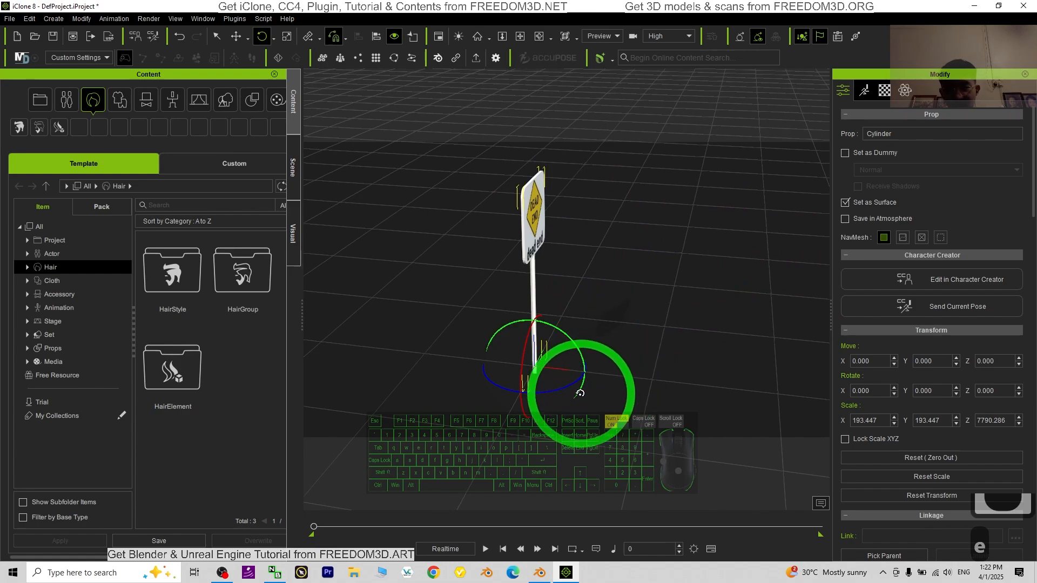
drag(570, 383, 524, 376)
Step: Open the sign's material settings, widen the Modify panel, check road_sign and select the metallic material
double_click(886, 91)
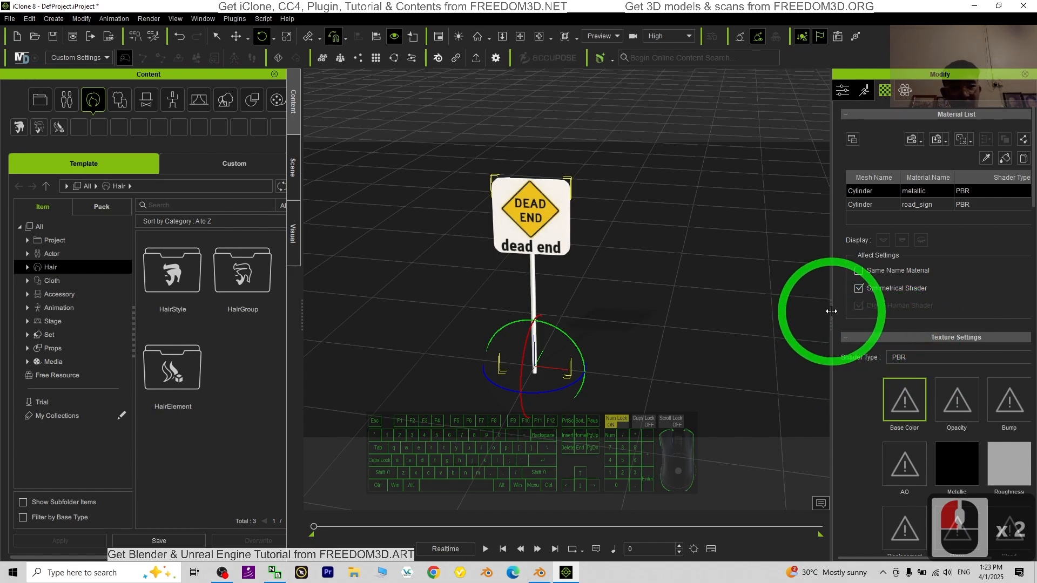
drag(832, 305, 738, 308)
click(834, 205)
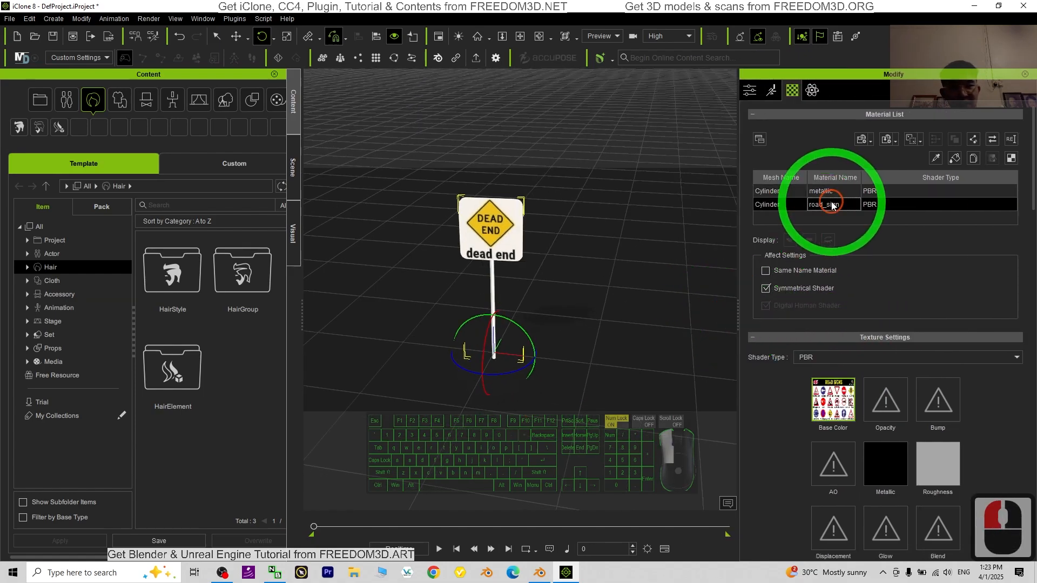
click(829, 194)
scroll(548, 277, up, 7)
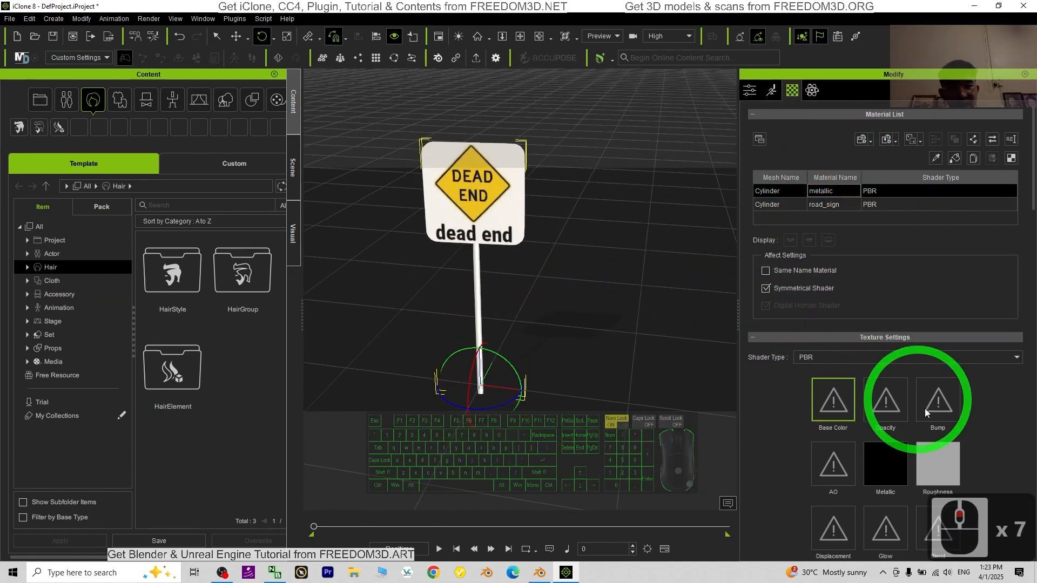
scroll(948, 410, down, 2)
scroll(653, 317, up, 6)
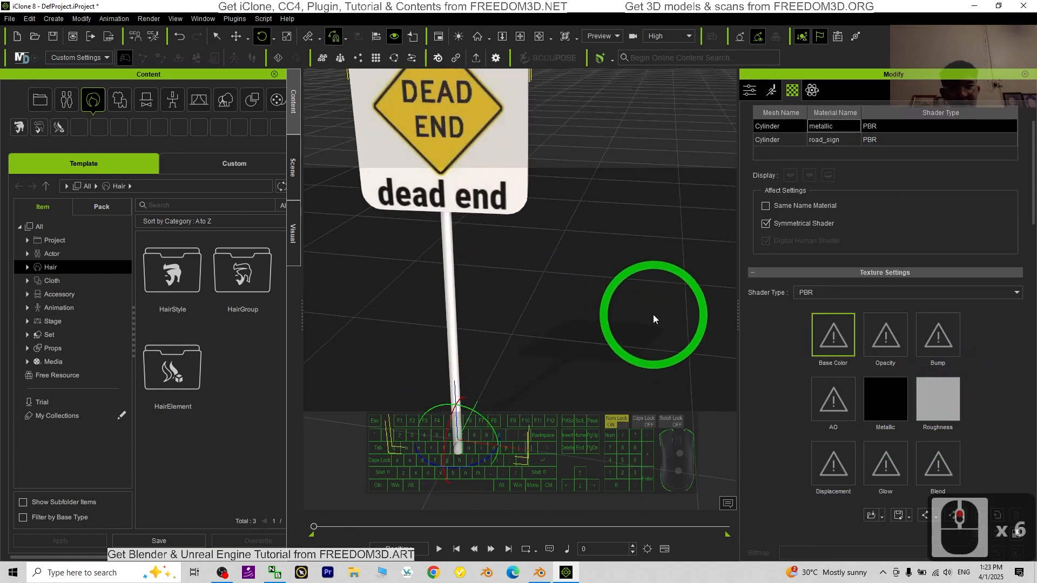
key(c)
drag(673, 367, 545, 316)
Step: Adjust the metallic material's Metallic channel by raising its brightness until the map is white
click(955, 414)
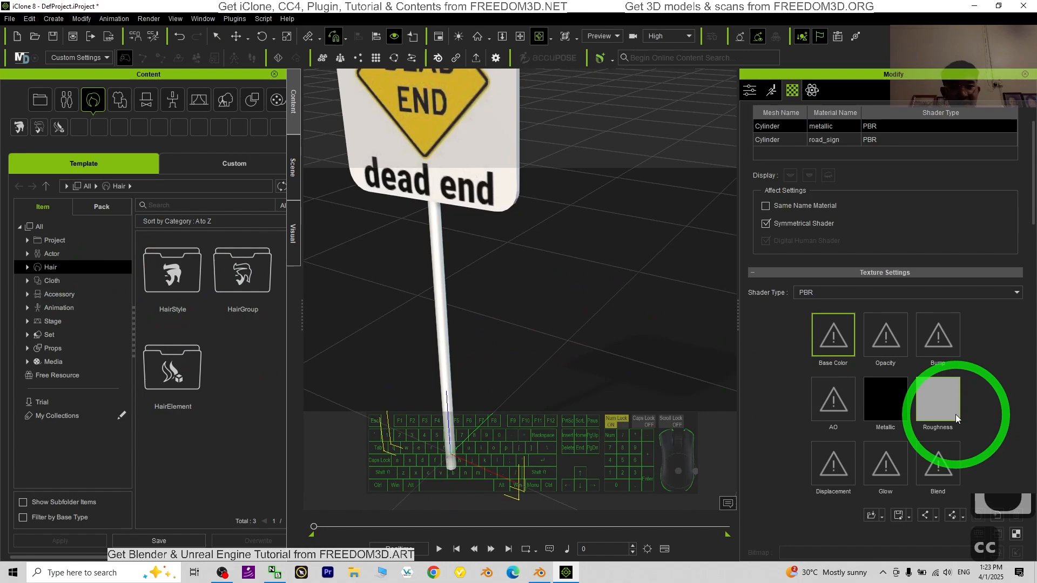
right_click(944, 404)
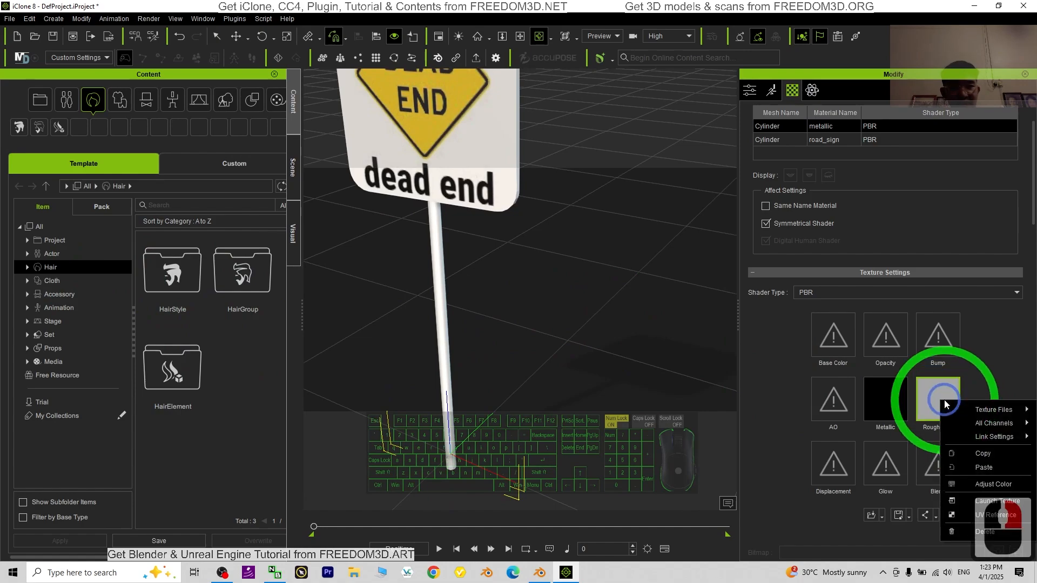
click(888, 404)
right_click(888, 404)
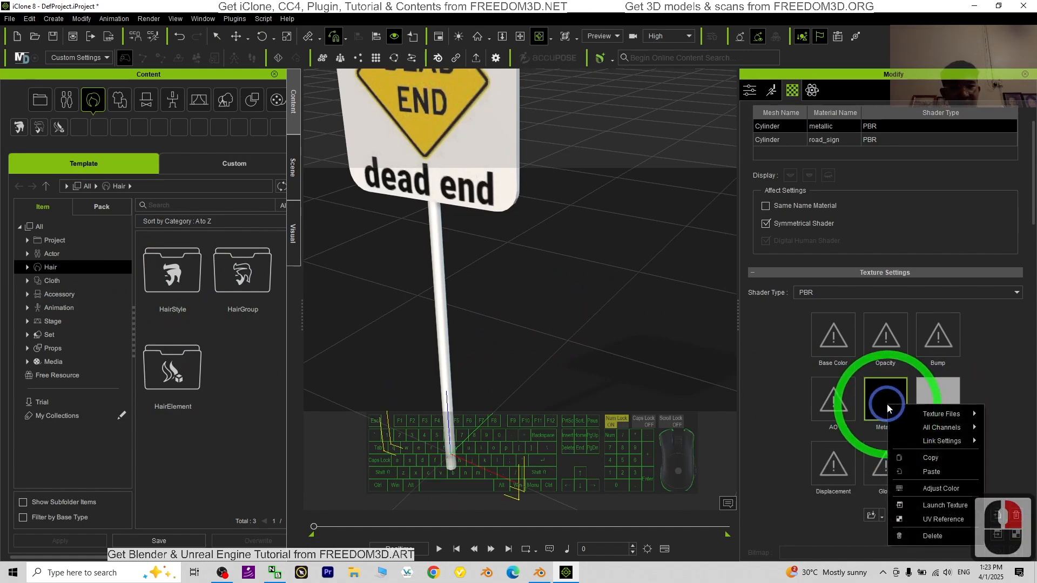
click(941, 488)
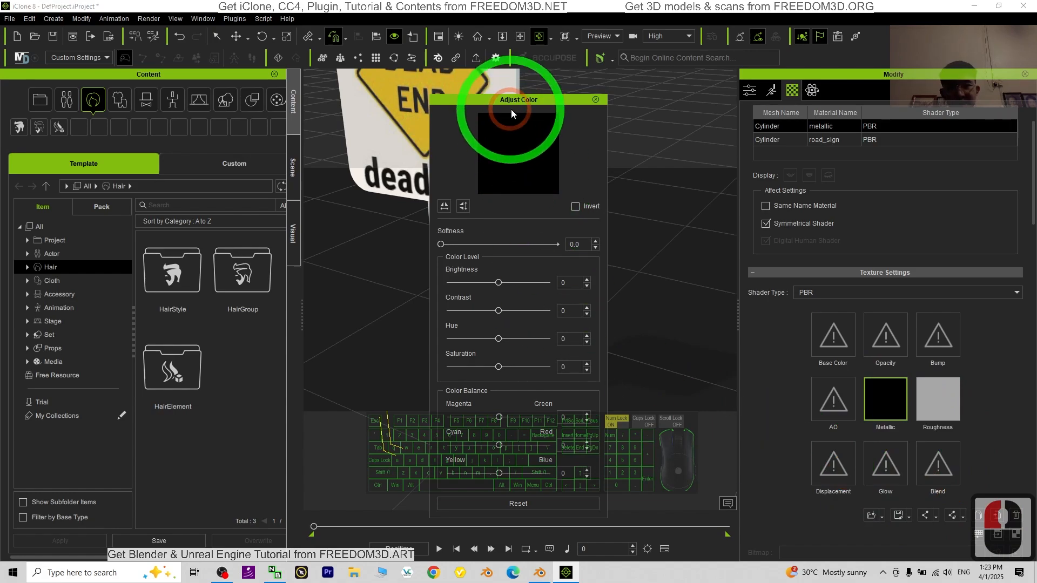
drag(511, 105, 261, 80)
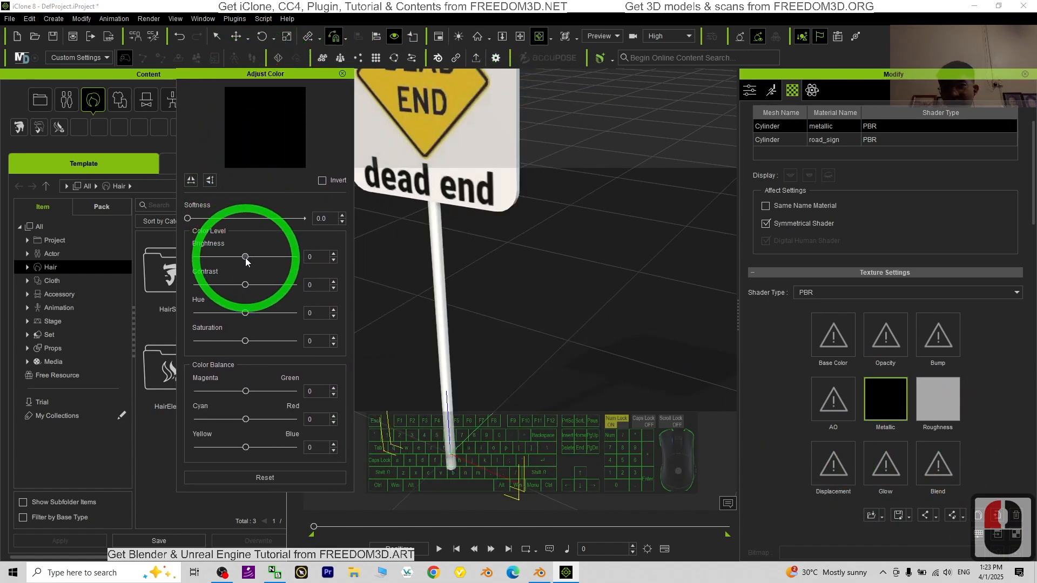
drag(245, 259, 356, 269)
Step: Set the brightness of the metallic material's Roughness channel to 1 and close the color adjustment
double_click(932, 402)
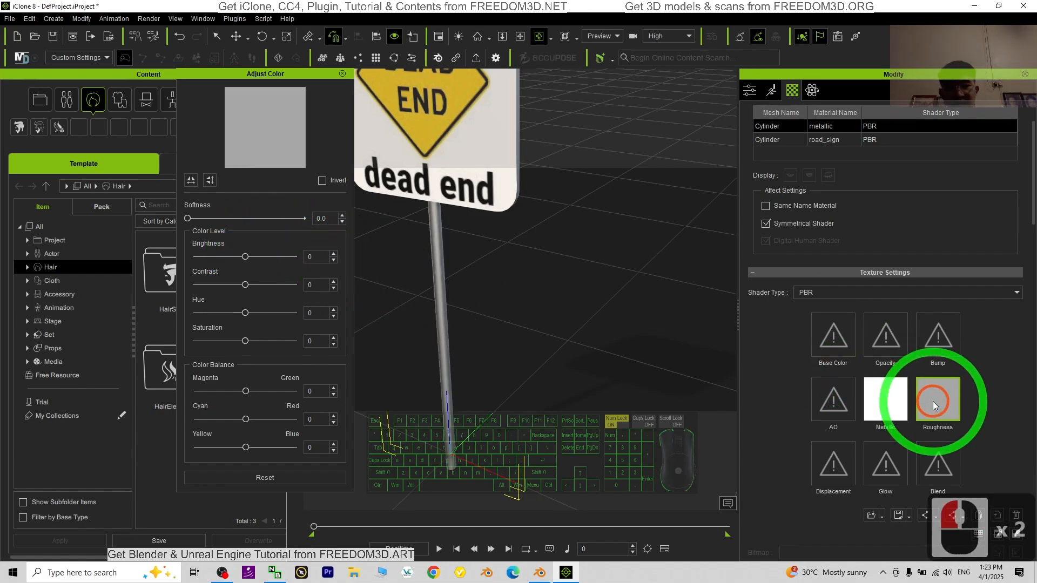
click(301, 261)
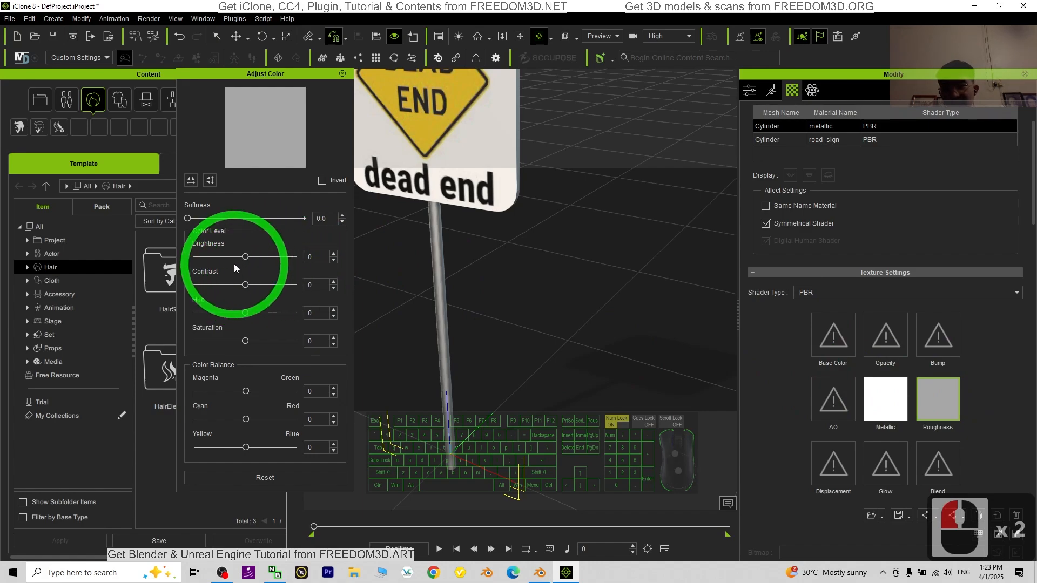
mouse_move(245, 261)
mouse_down()
mouse_move(215, 259)
mouse_move(264, 252)
mouse_move(246, 253)
mouse_up()
scroll(553, 269, down, 3)
drag(607, 278, 508, 218)
scroll(508, 218, up, 8)
scroll(508, 220, down, 8)
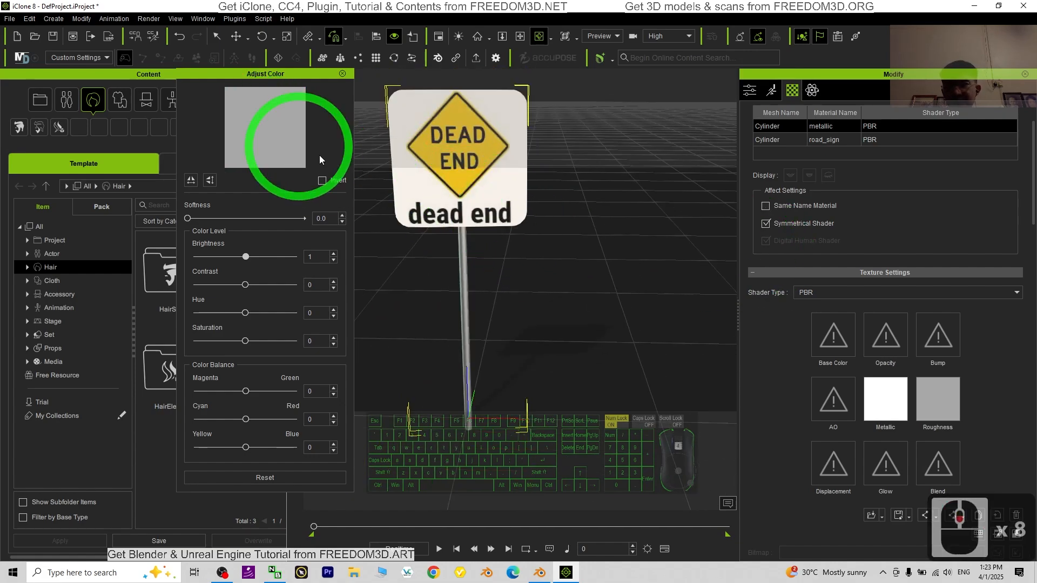
click(342, 73)
Step: Examine the sign and its metallic pole from different distances and angles
scroll(533, 254, down, 3)
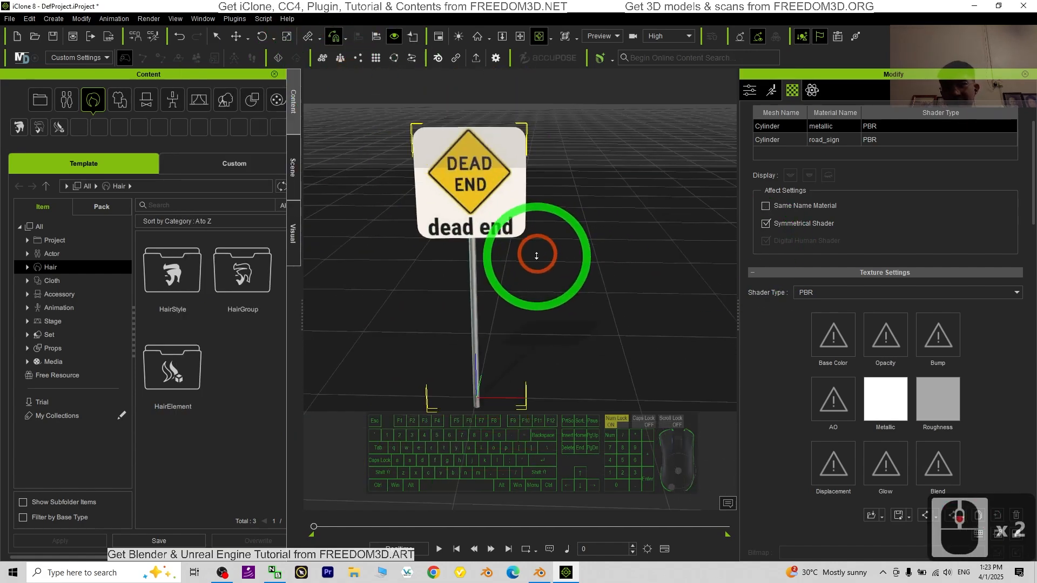
scroll(889, 391, up, 3)
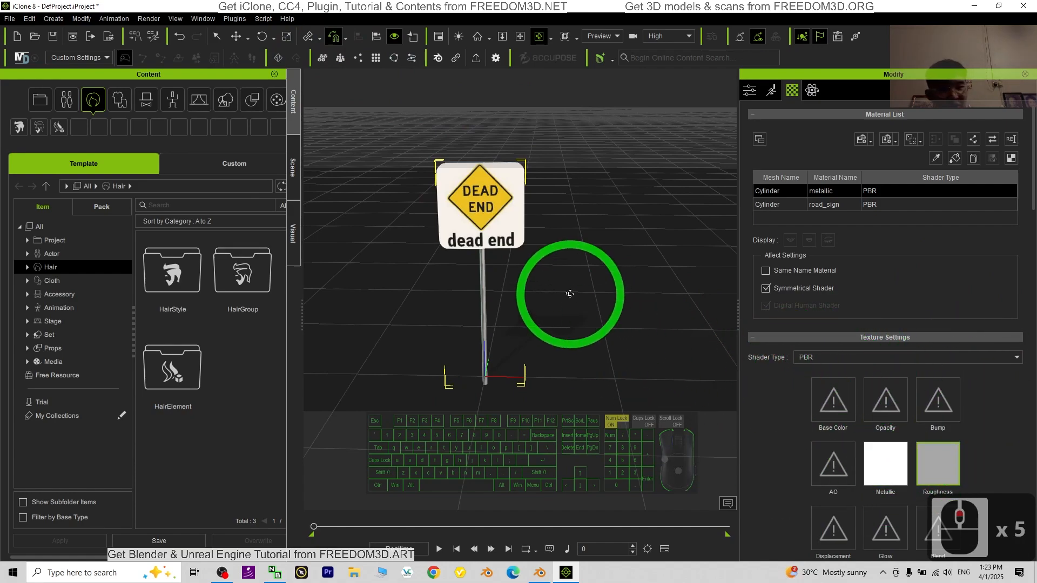
scroll(567, 299, up, 5)
scroll(578, 308, down, 4)
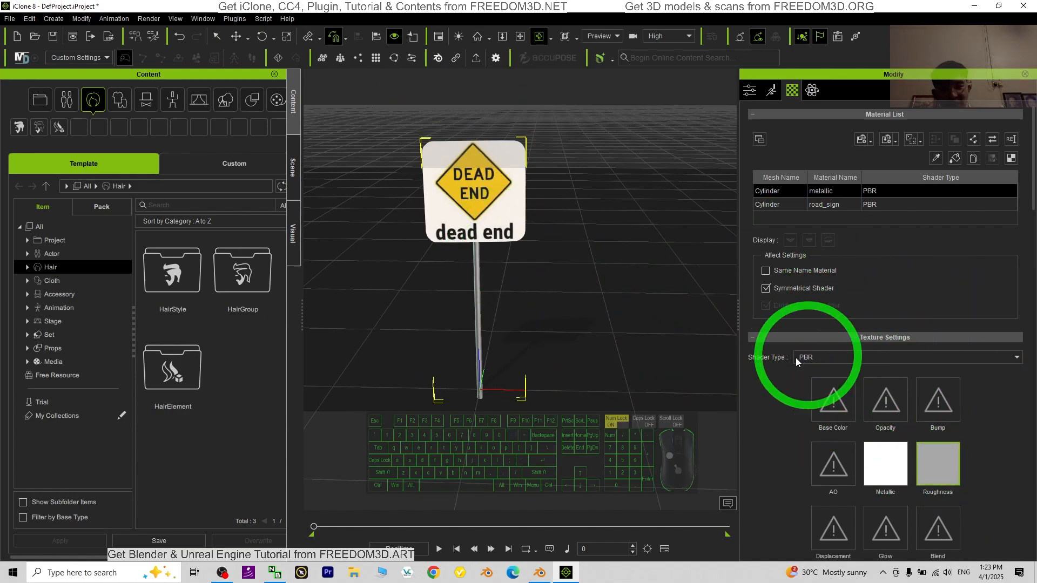
drag(422, 308, 542, 235)
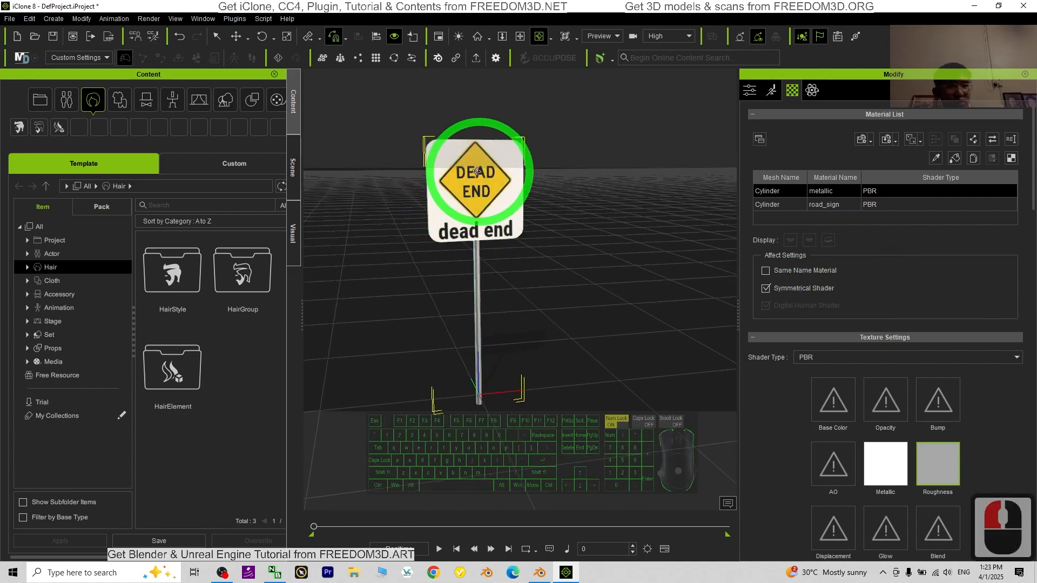
scroll(863, 258, up, 3)
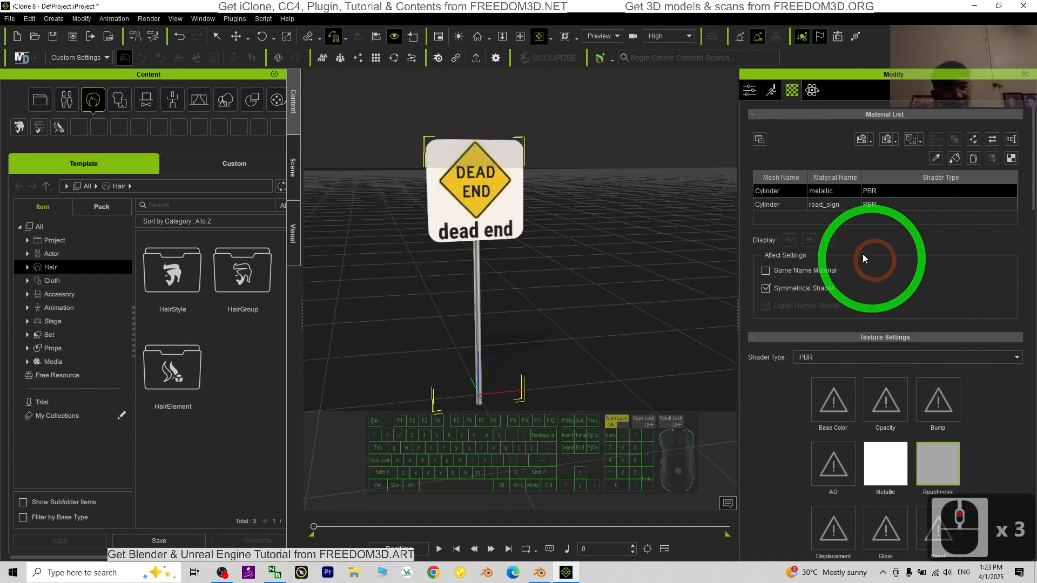
Step: Select the road_sign material and inspect its texture channels and the sign face up close
click(781, 205)
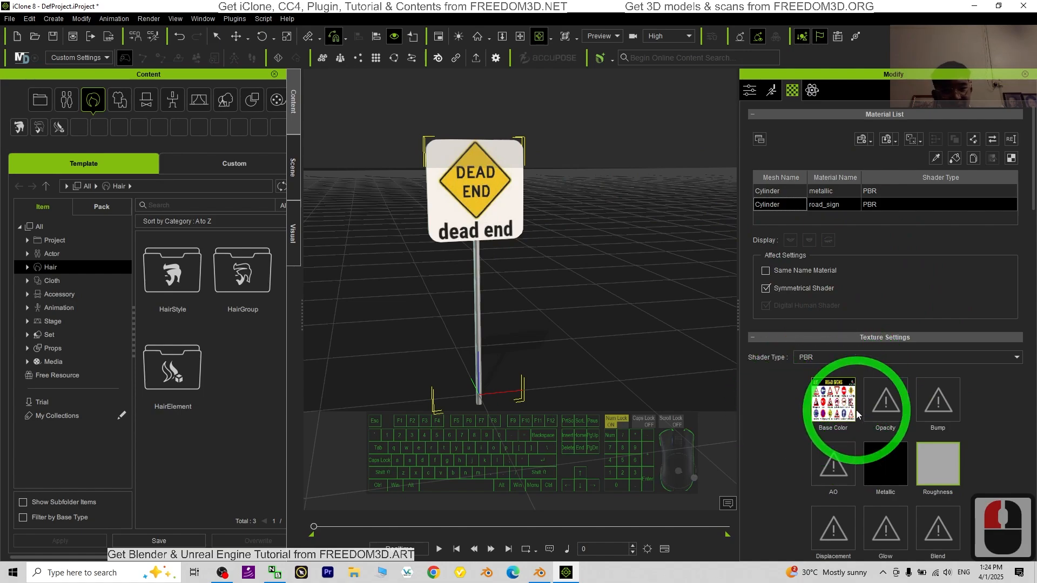
scroll(583, 249, up, 3)
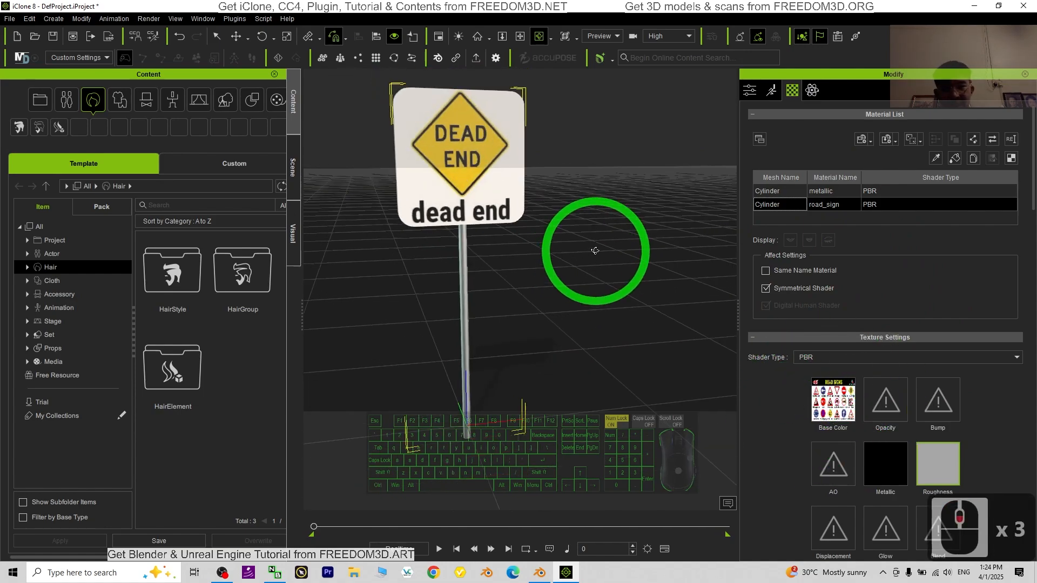
key(x)
drag(564, 264, 675, 250)
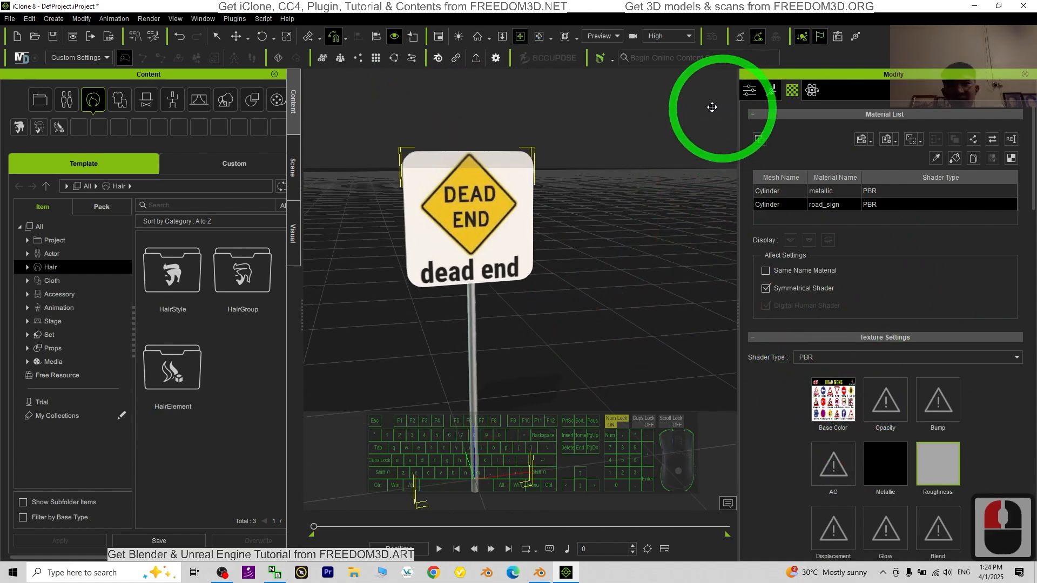
Step: Open the render settings, keep the PNG image format, and set the frame size to Viewport Resolution
click(148, 18)
click(187, 63)
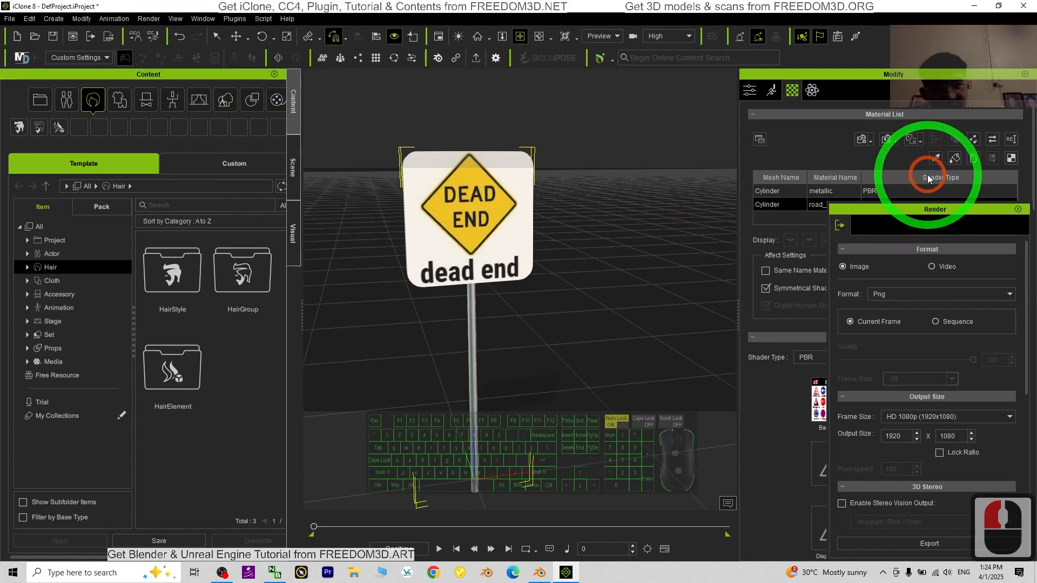
click(906, 291)
click(905, 291)
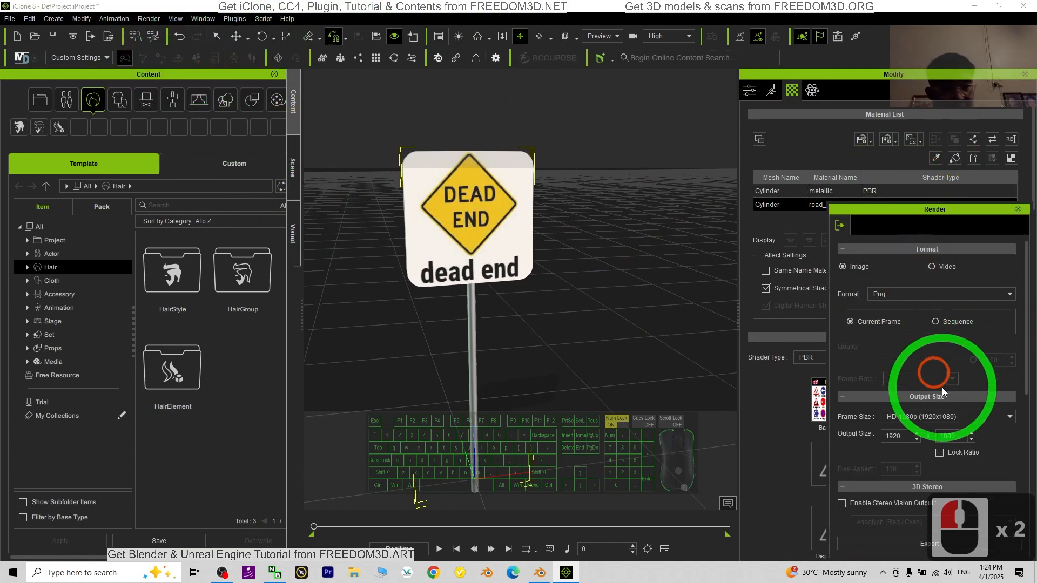
click(941, 416)
click(903, 435)
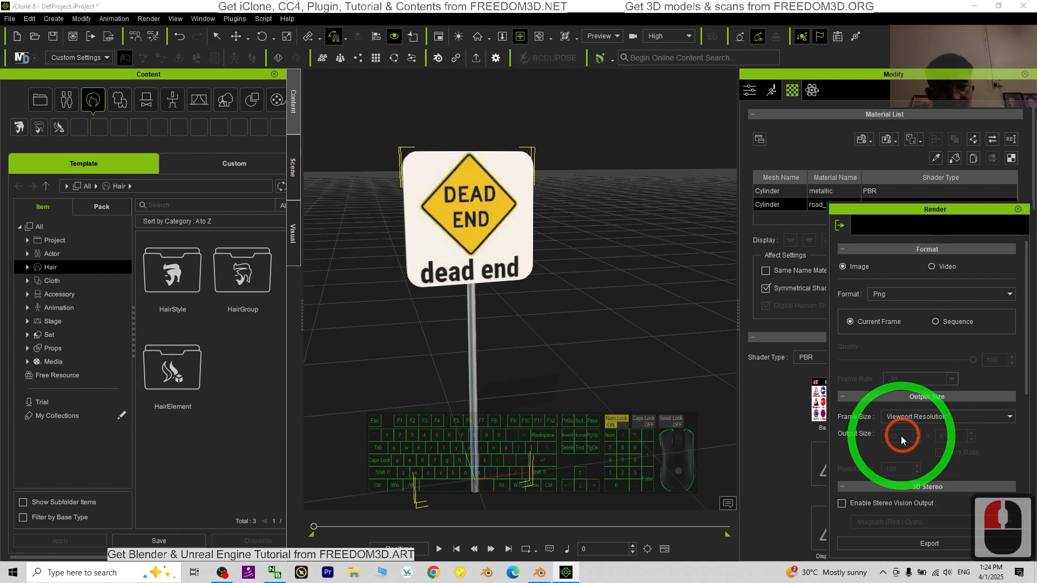
Step: Examine the dead end sign and its pole from nearer and farther viewpoints to check the framing
drag(540, 340, 576, 301)
key(c)
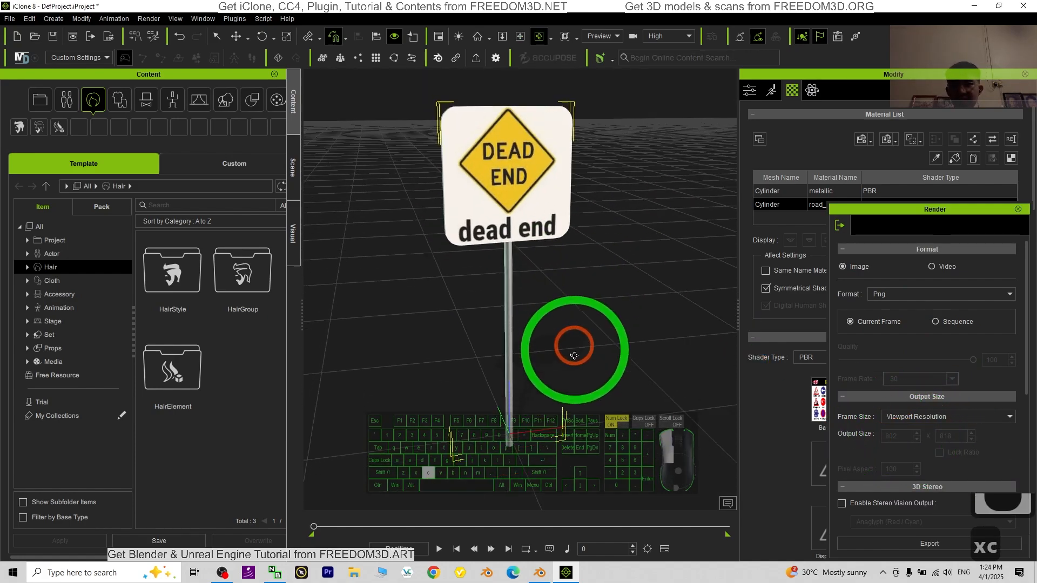
drag(574, 350, 544, 364)
scroll(545, 364, down, 3)
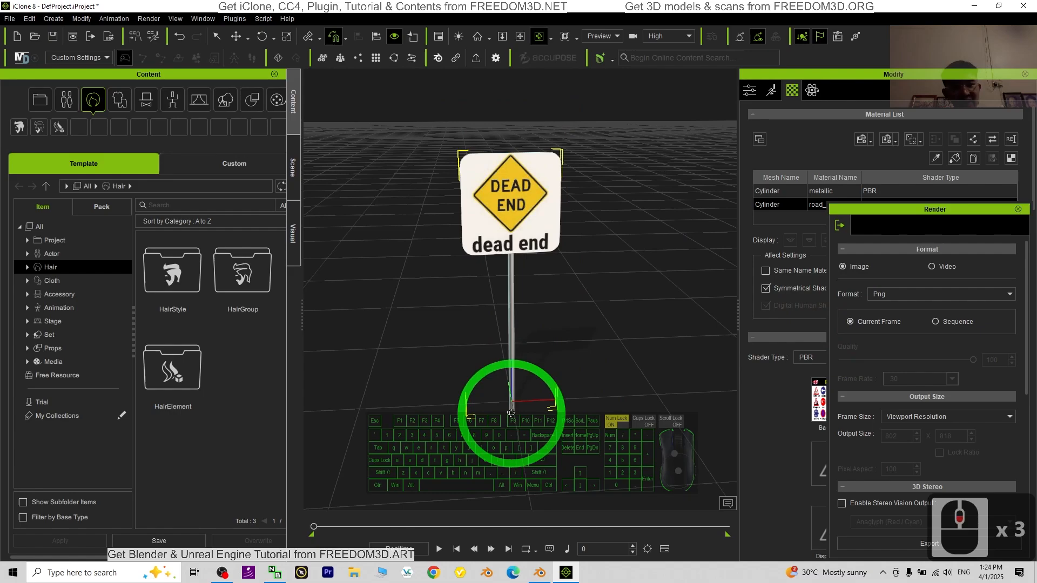
scroll(579, 376, down, 3)
key(c)
drag(480, 373, 519, 365)
scroll(584, 338, up, 8)
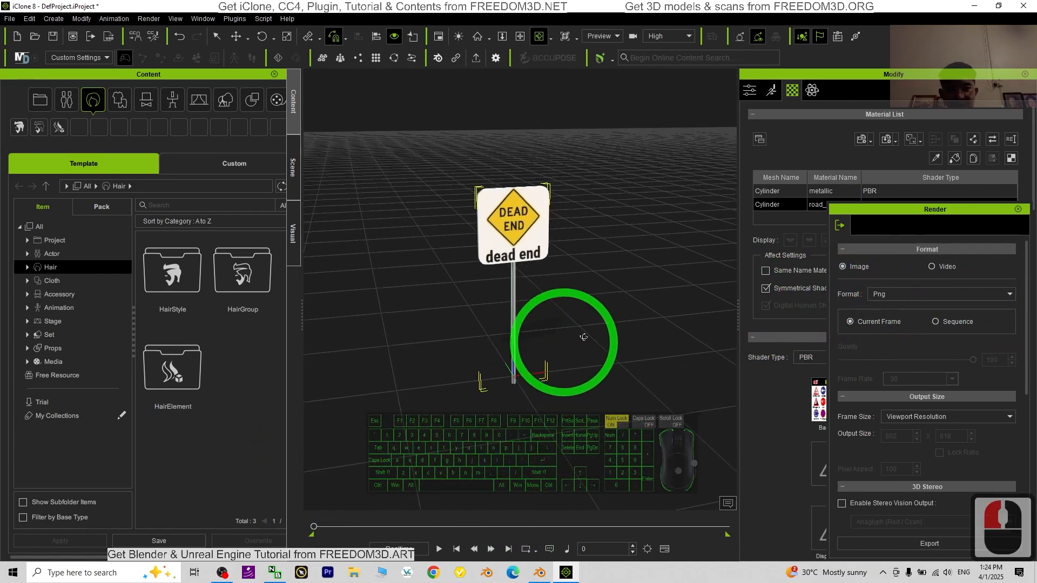
key(x)
drag(620, 286, 577, 487)
key(c)
key(x)
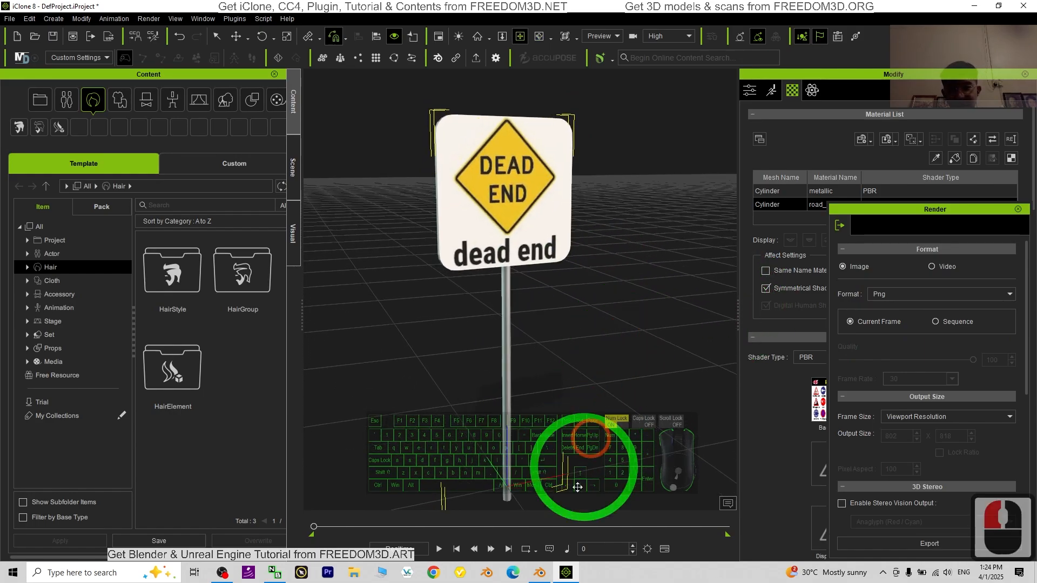
Step: Switch to Blender to compare the original road sign template, and return to iClone
click(539, 576)
scroll(474, 359, up, 3)
scroll(482, 261, down, 2)
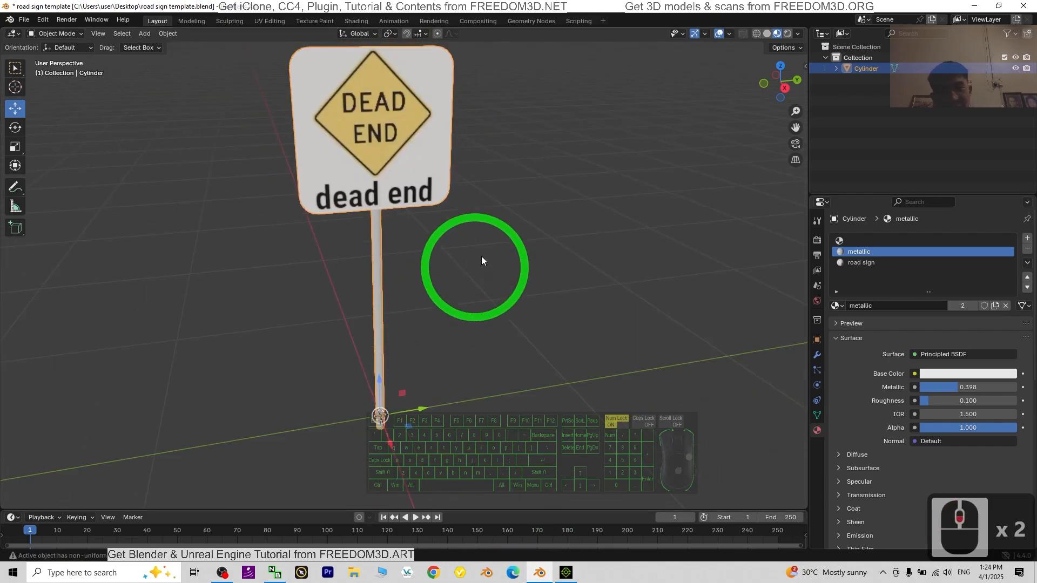
click(566, 572)
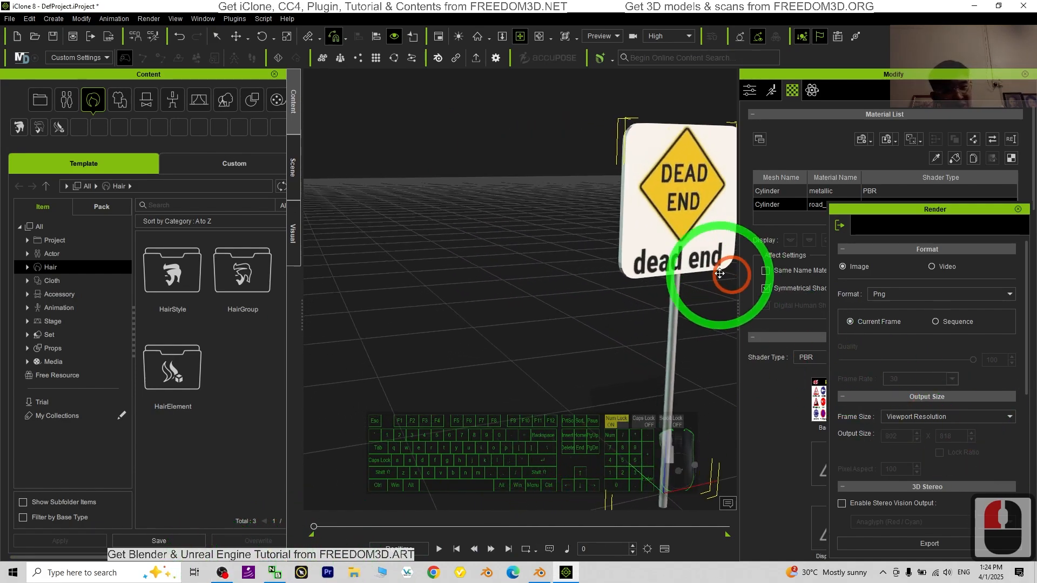
Step: Examine the imported road sign from the front and both sides, checking its face, edges and metallic pole
key(x)
key(c)
drag(513, 336, 437, 287)
drag(250, 286, 246, 288)
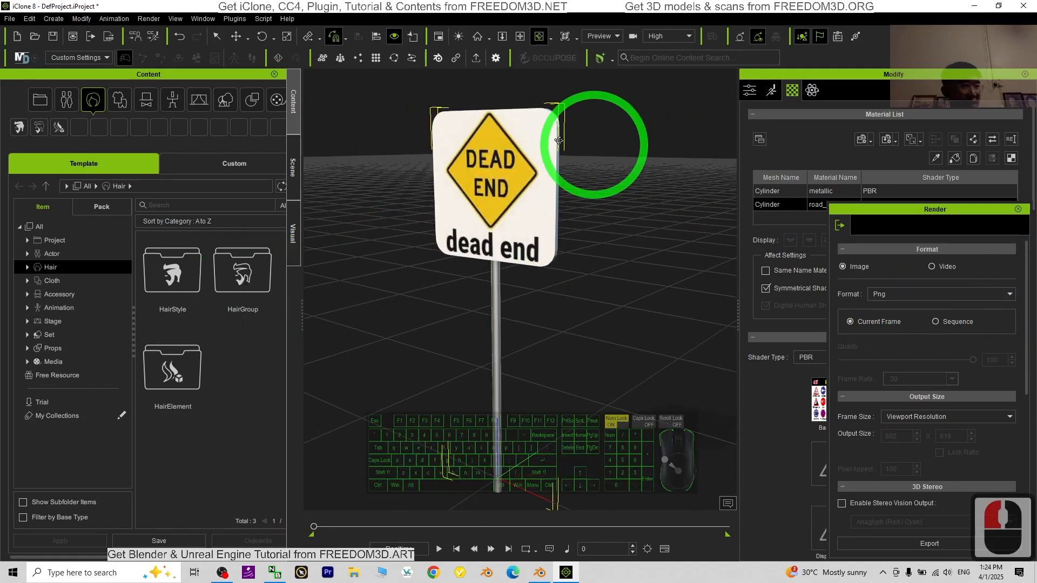
key(c)
drag(572, 329, 557, 259)
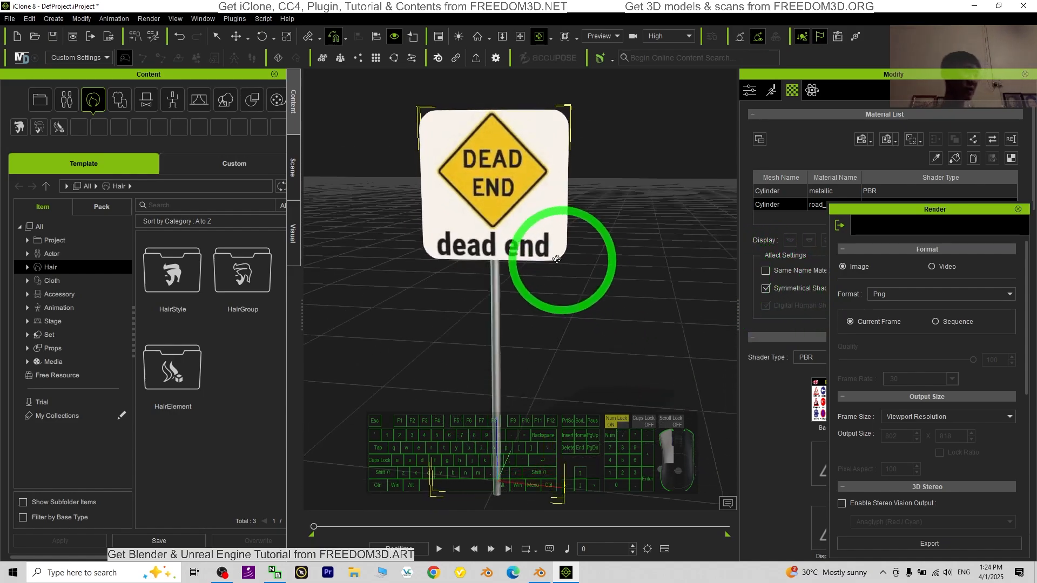
drag(704, 284, 657, 258)
key(x)
key(c)
key(c)
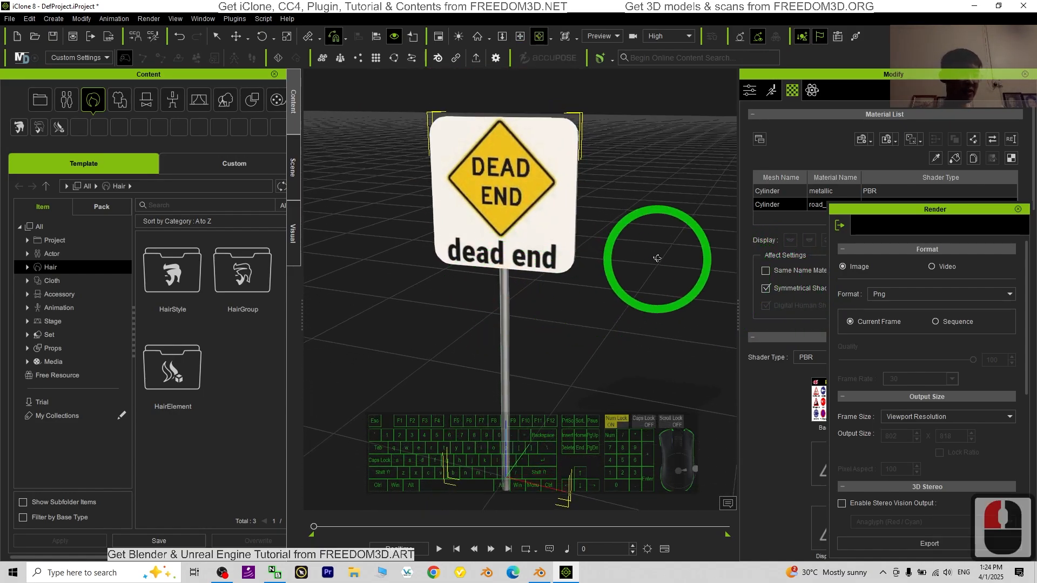
drag(457, 243, 690, 245)
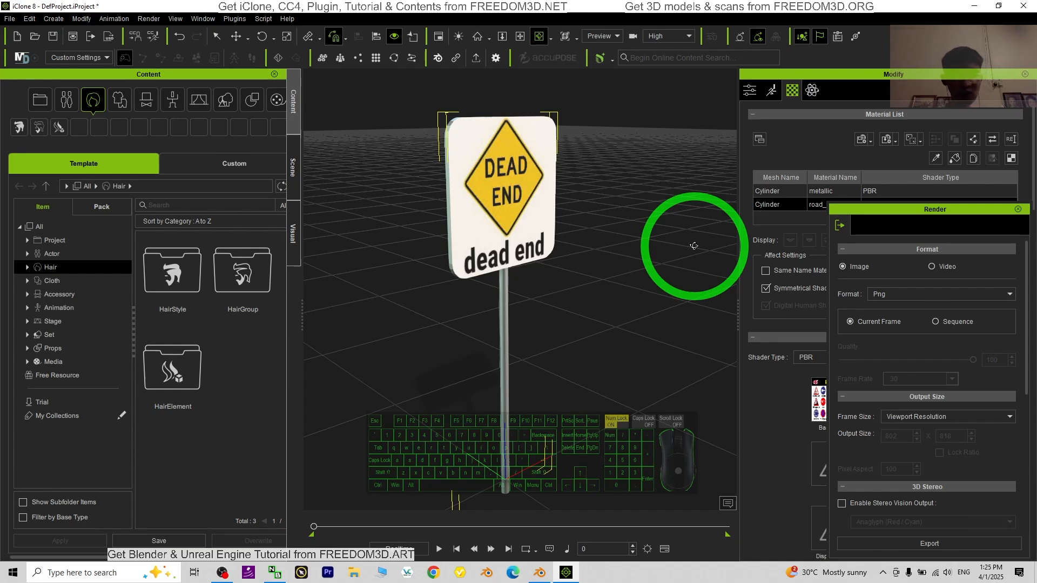
drag(694, 246, 378, 218)
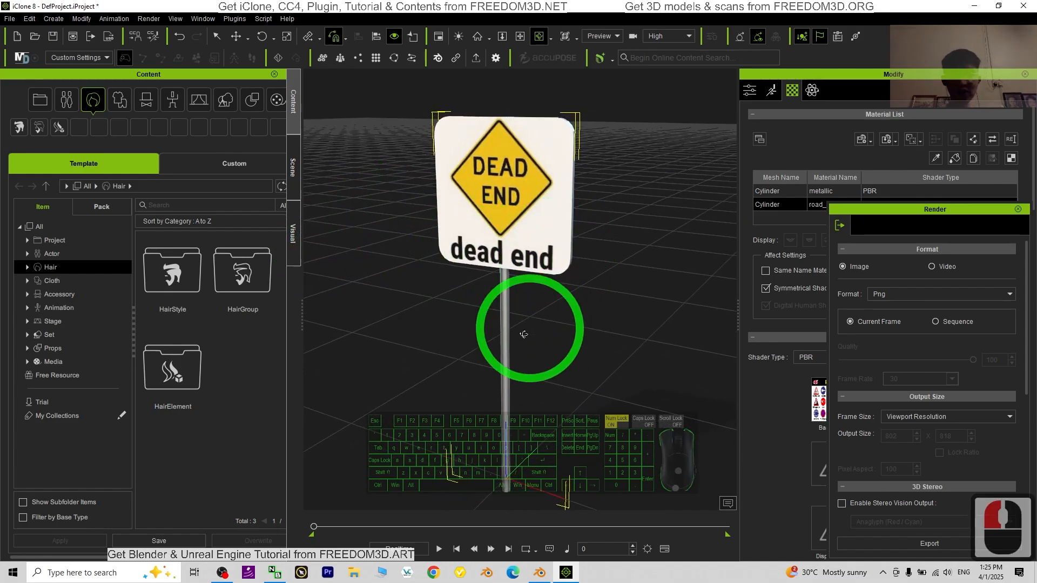
drag(507, 338, 740, 384)
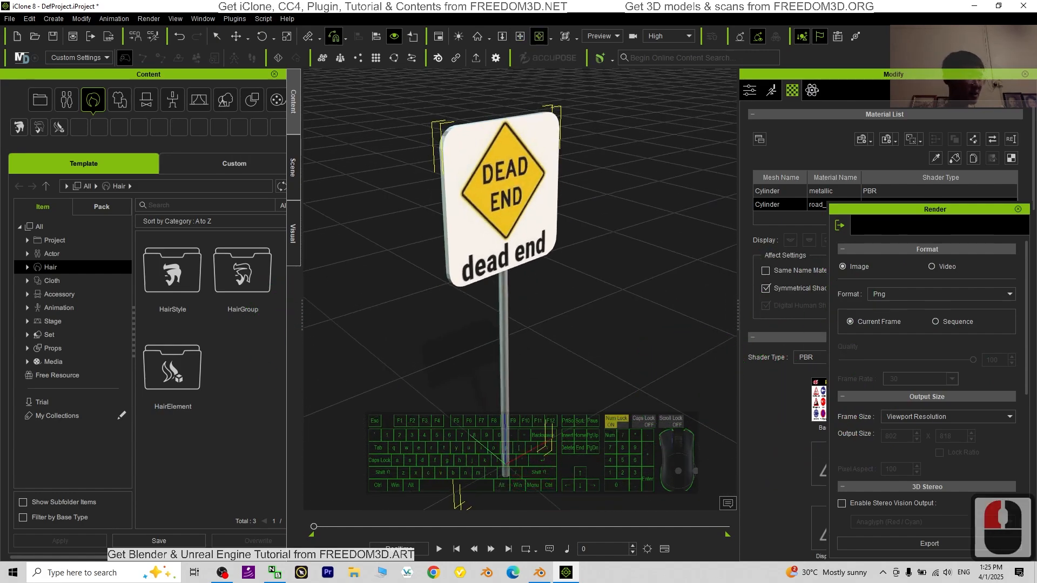